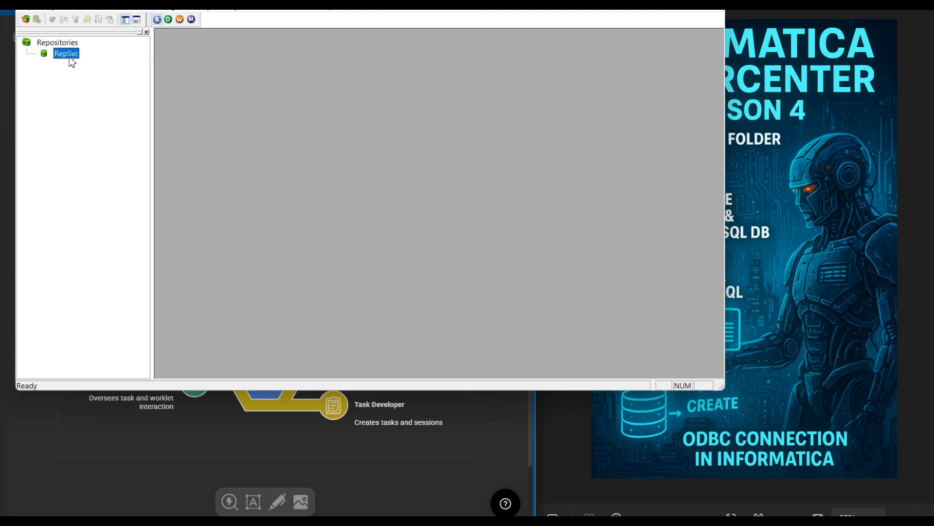
# Select the RepSvc repository and maximize the Repository Manager window
pyautogui.click(69, 57)
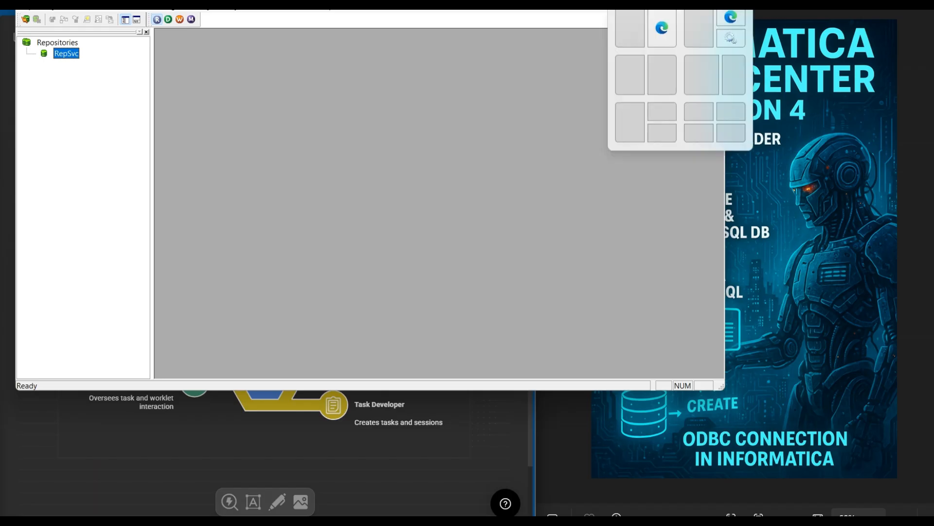
pyautogui.click(682, 2)
pyautogui.click(900, 2)
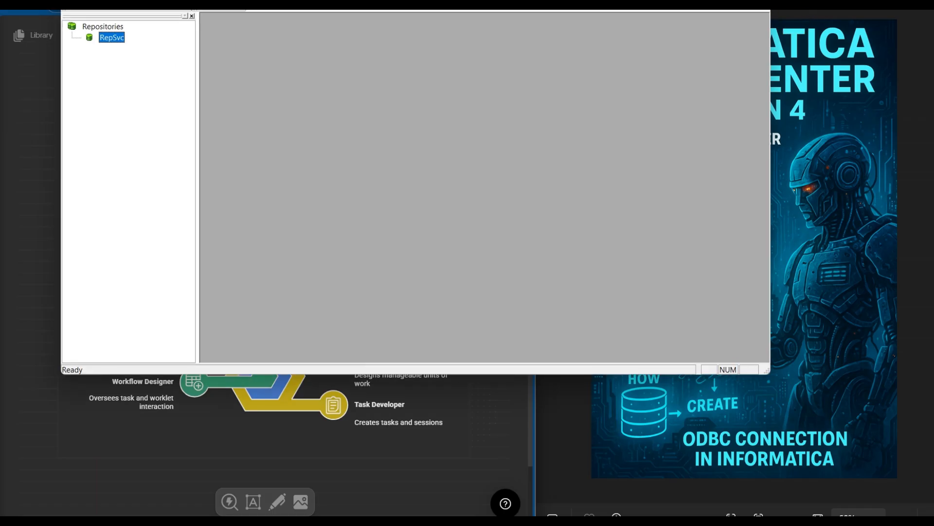
pyautogui.click(728, 3)
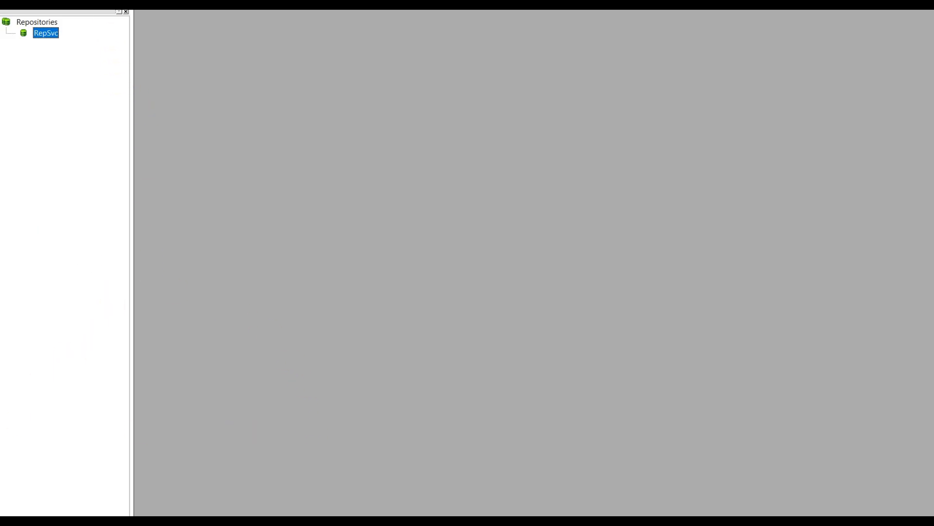
# Connect to the RepSvc repository with the preset username, entering the account password
pyautogui.click(97, 2)
pyautogui.click(96, 79)
pyautogui.rightClick(46, 34)
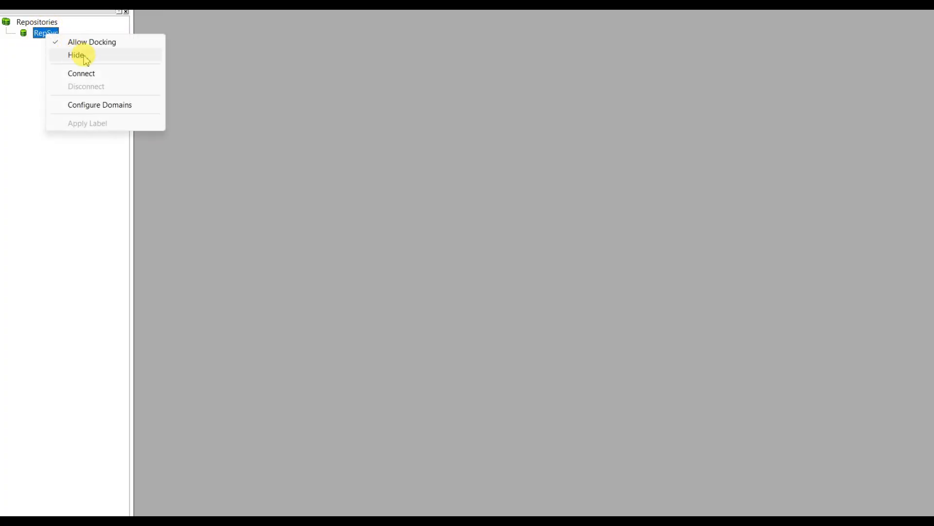
pyautogui.click(96, 74)
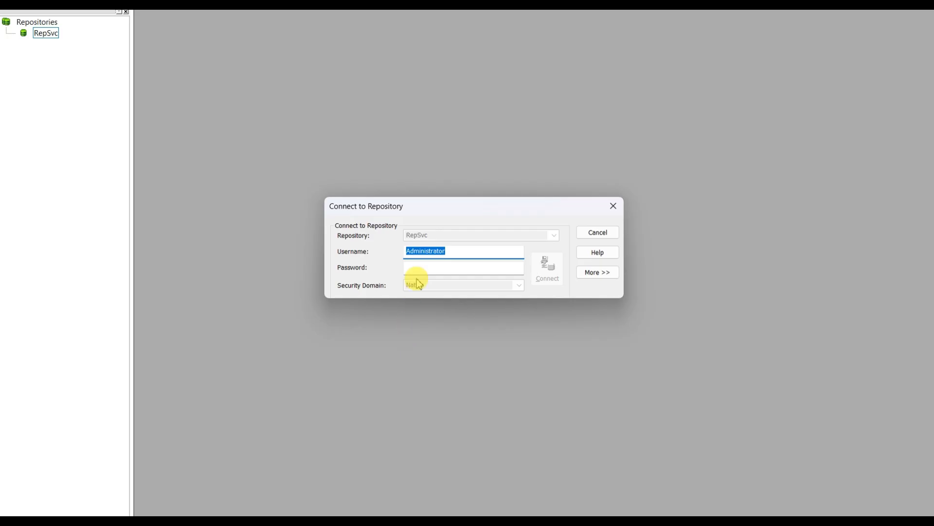
pyautogui.click(424, 267)
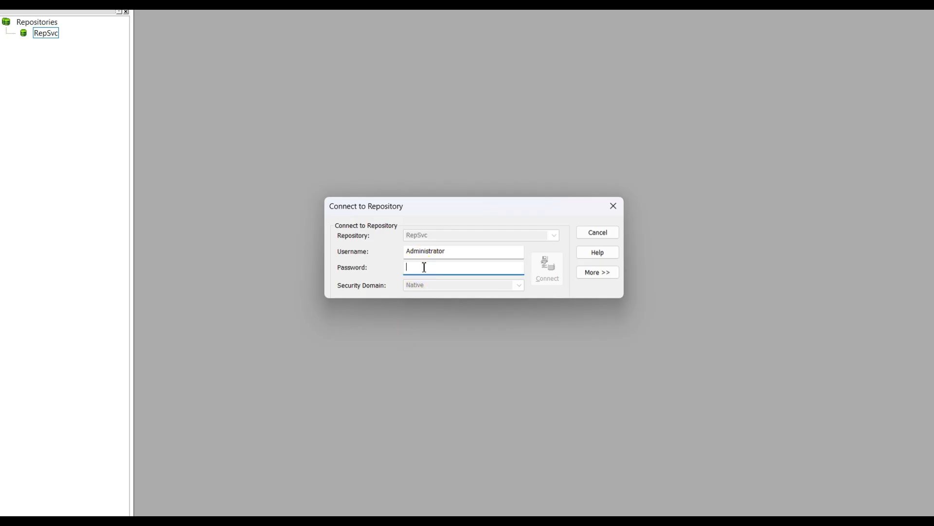
pyautogui.write('•••••')
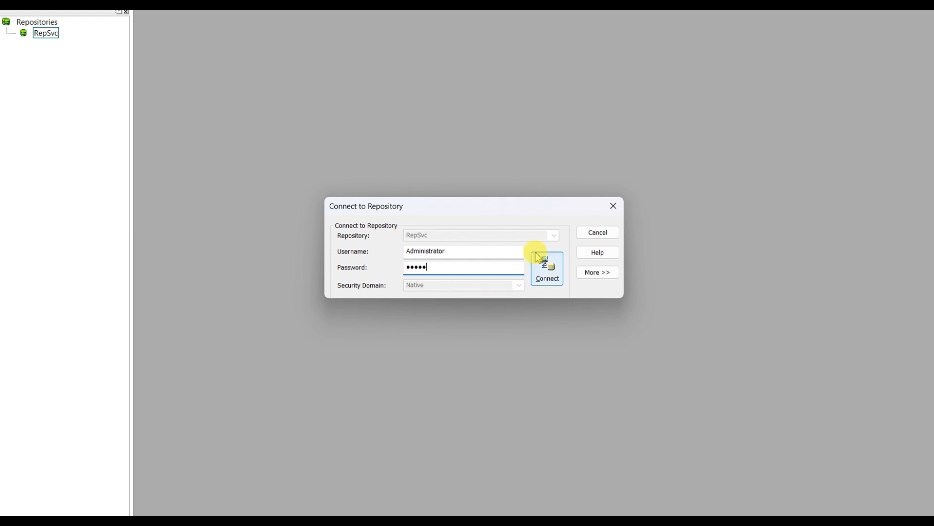
pyautogui.click(547, 263)
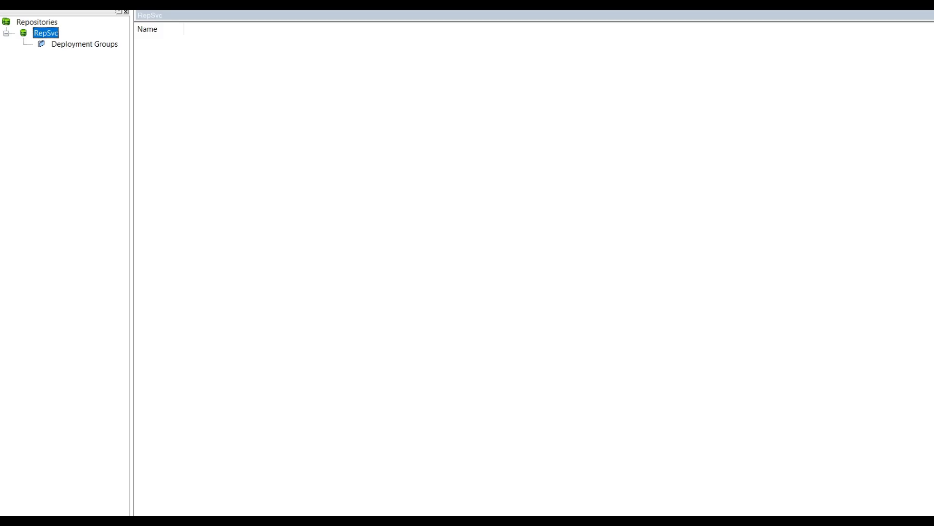
# Begin creating a folder in RepSvc named TnS_Tech, keeping its status as Active
pyautogui.rightClick(80, 34)
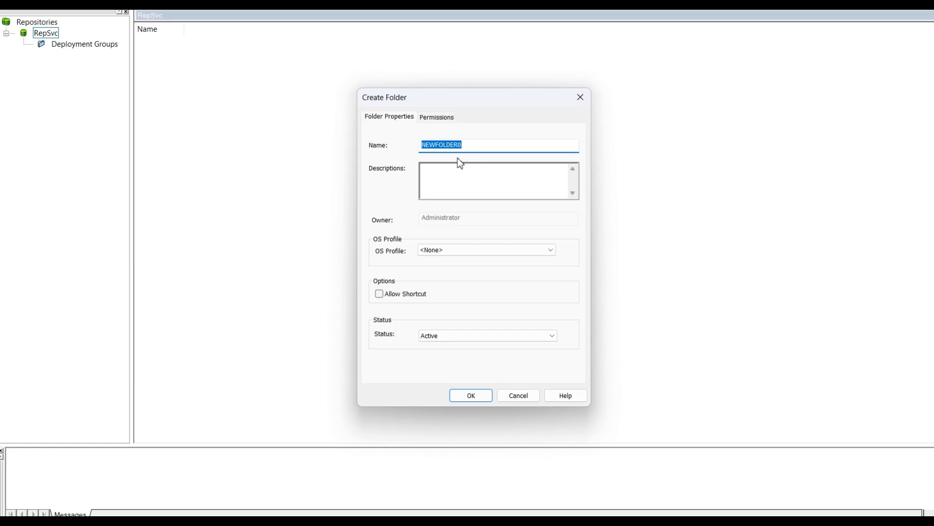
pyautogui.write('TbS_Tech')
pyautogui.click(431, 146)
pyautogui.press('BackSpace')
pyautogui.write('n')
pyautogui.click(546, 337)
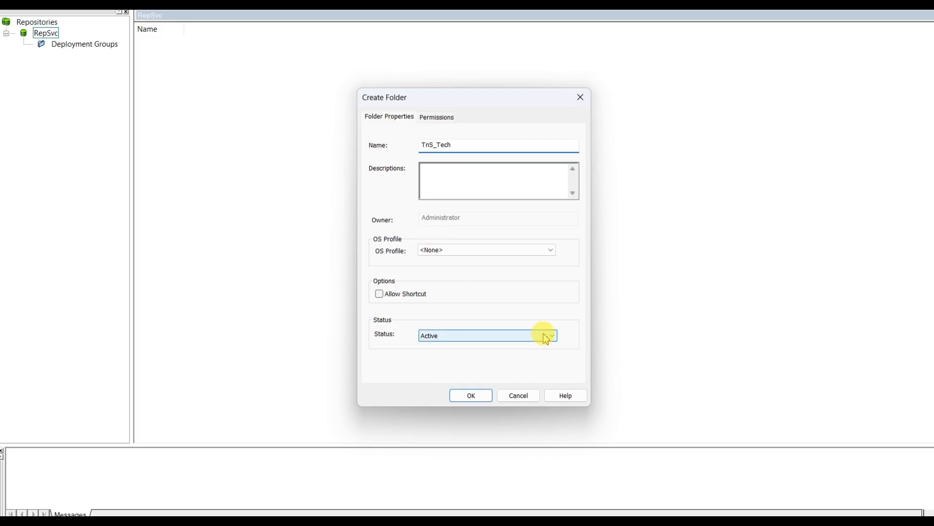
pyautogui.click(545, 337)
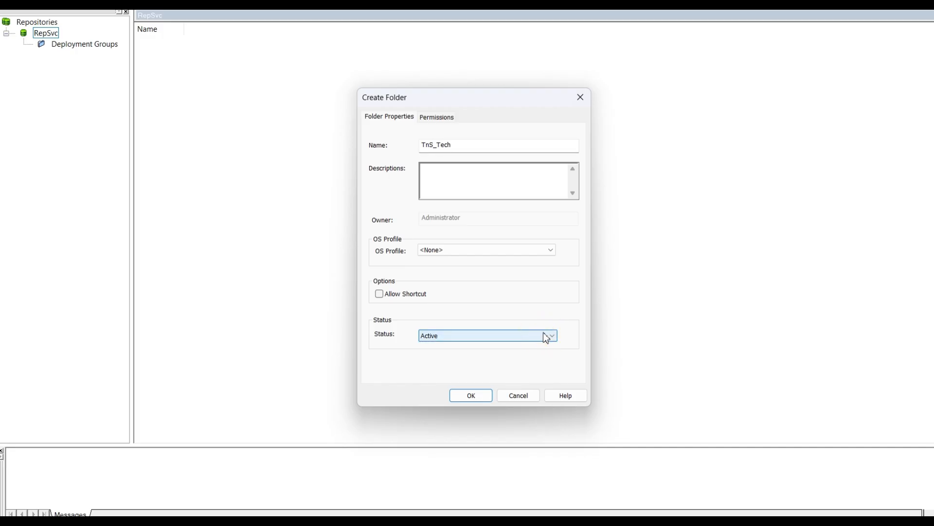
# Enter "creating ecommerce workflow designs project" as the new folder's description
pyautogui.click(487, 178)
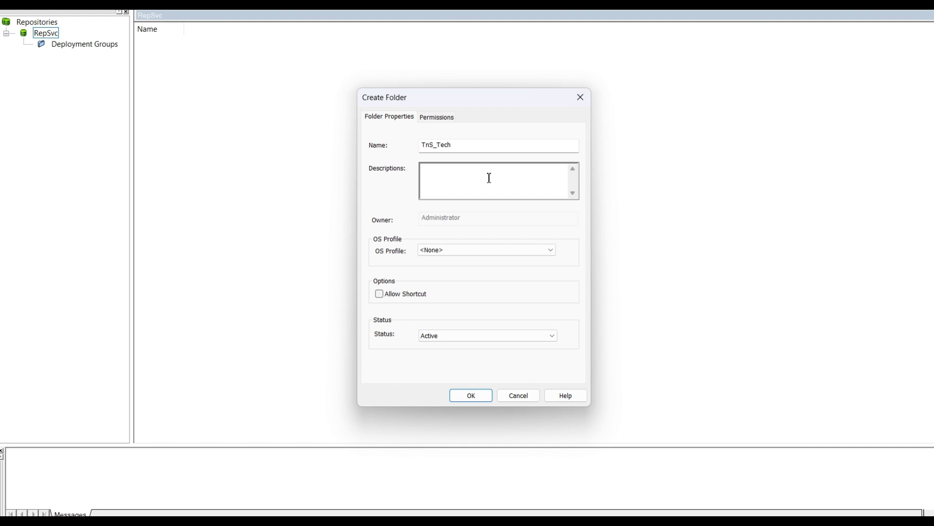
pyautogui.write('creating ecommerce')
pyautogui.write(' designs')
pyautogui.press('BackSpace')
pyautogui.press('BackSpace')
pyautogui.press('BackSpace')
pyautogui.press('BackSpace')
pyautogui.press('BackSpace')
pyautogui.press('BackSpace')
pyautogui.press('BackSpace')
pyautogui.press('BackSpace')
pyautogui.write('workflow designs project')
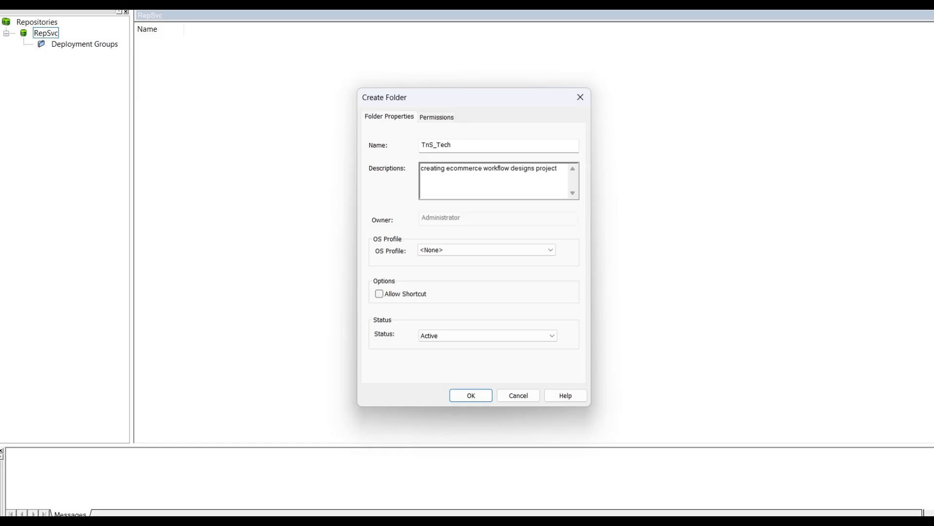
# Create the folder with the entered properties and open TnS_Tech in the repository tree
pyautogui.click(471, 395)
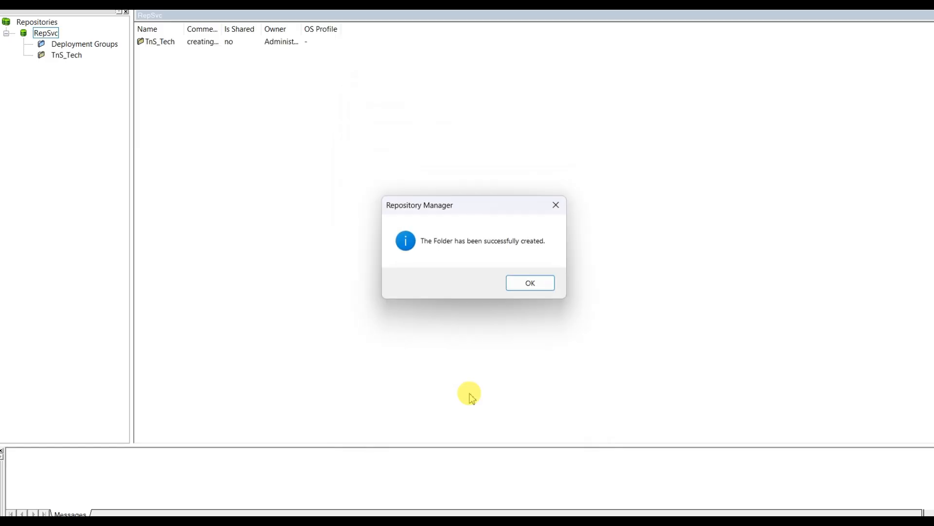
pyautogui.click(524, 287)
pyautogui.click(71, 56)
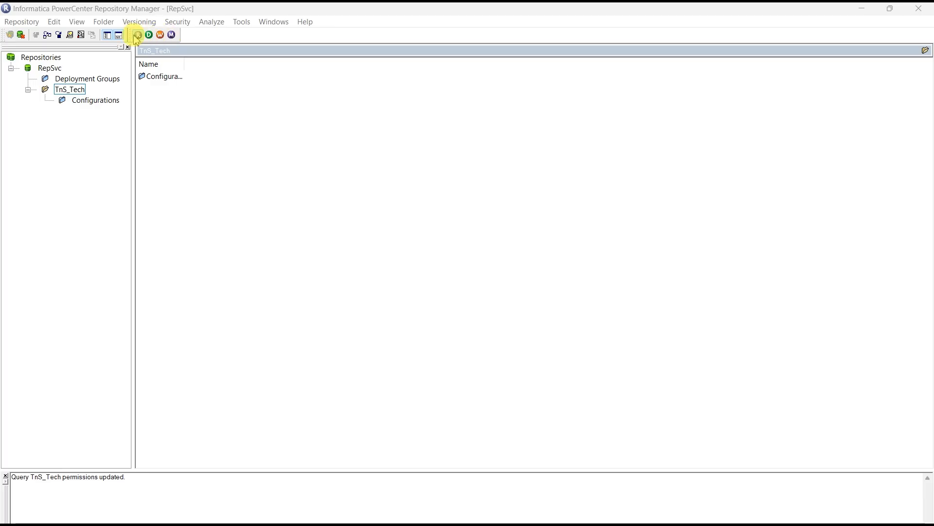
pyautogui.click(138, 36)
pyautogui.click(150, 40)
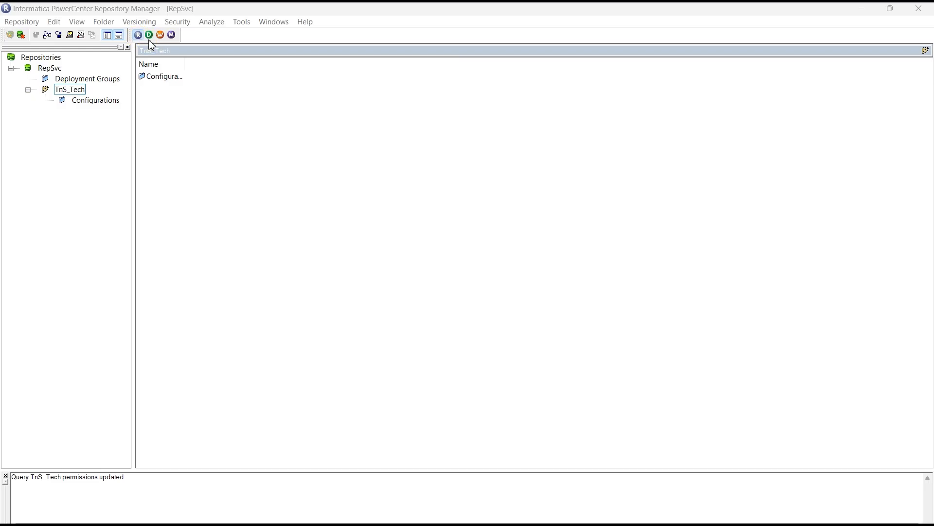
pyautogui.click(161, 36)
pyautogui.click(170, 39)
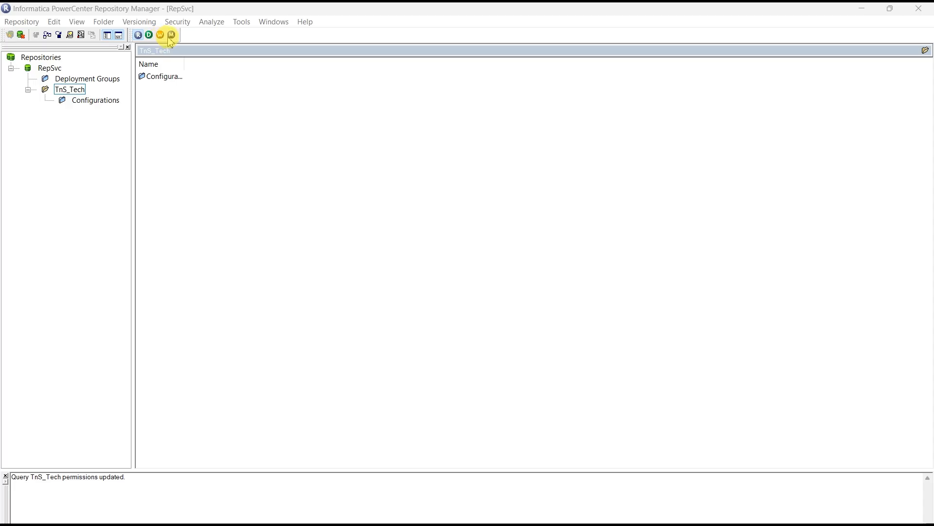
# Launch PowerCenter Designer from Repository Manager and start connecting to the RepSvc repository there
pyautogui.click(150, 39)
pyautogui.click(150, 38)
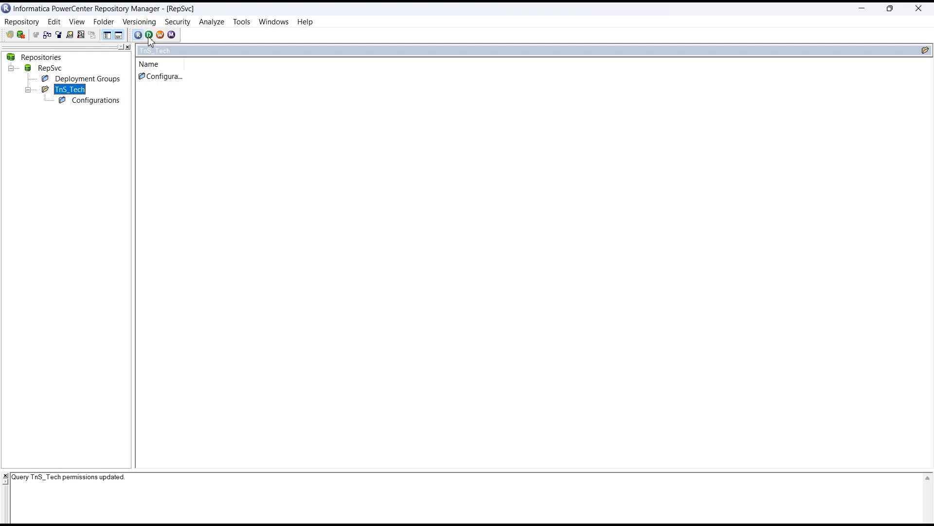
pyautogui.click(150, 39)
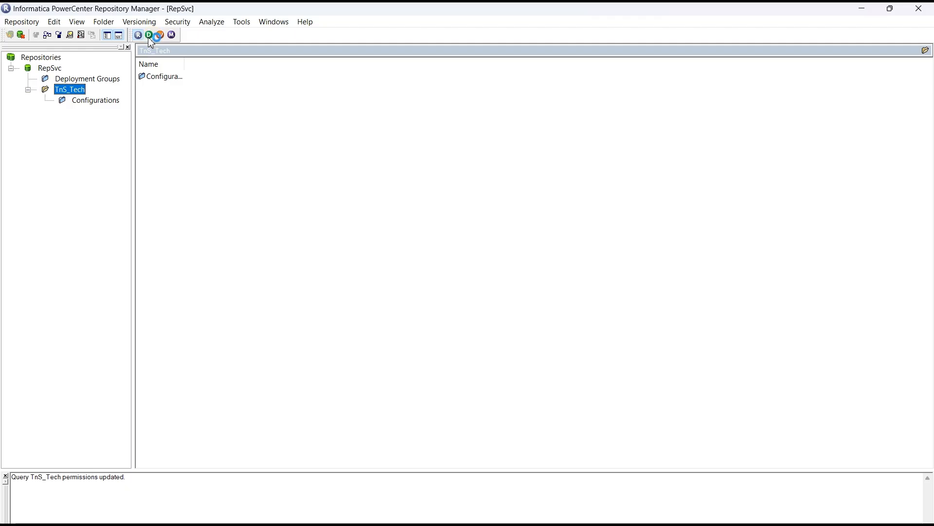
pyautogui.click(148, 38)
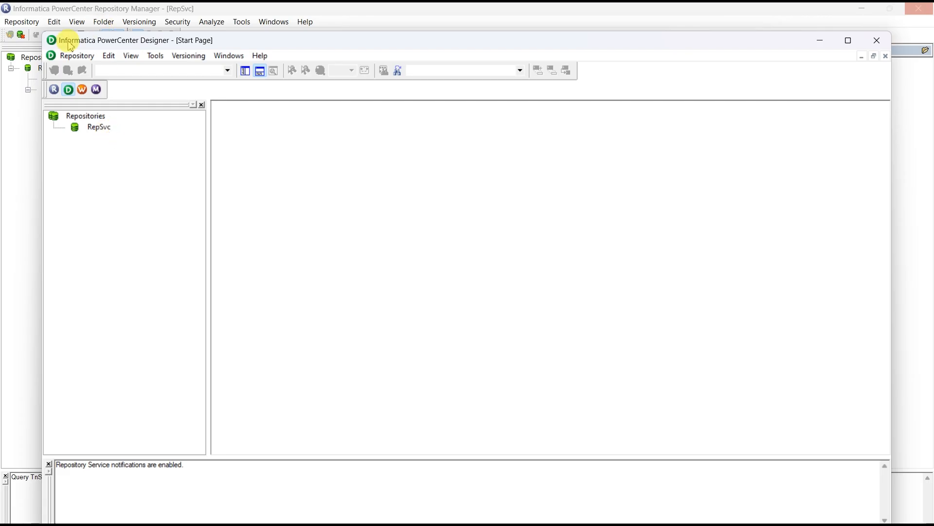
pyautogui.doubleClick(98, 130)
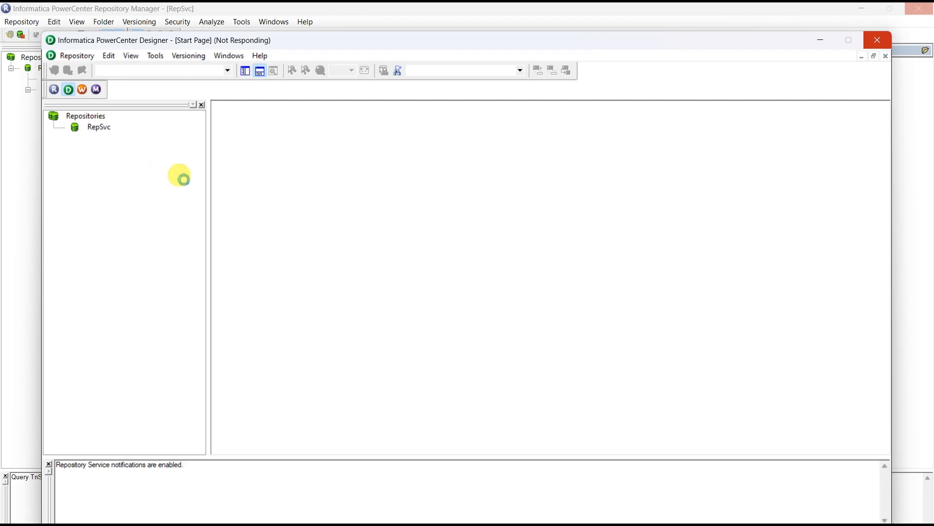
# Switch to Oracle SQL Developer, connect to OT_SRC_DEV13 with the database password, and minimize the window
pyautogui.click(599, 524)
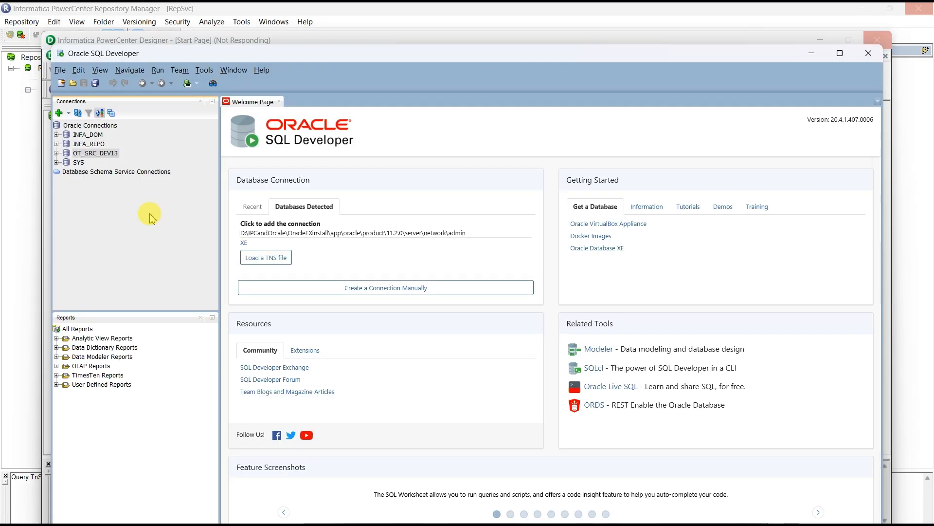
pyautogui.rightClick(99, 153)
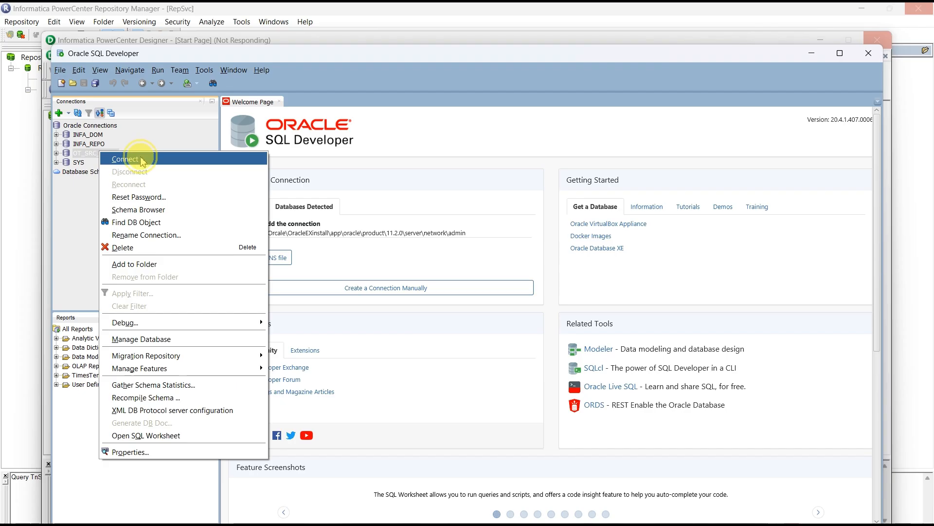
pyautogui.click(120, 159)
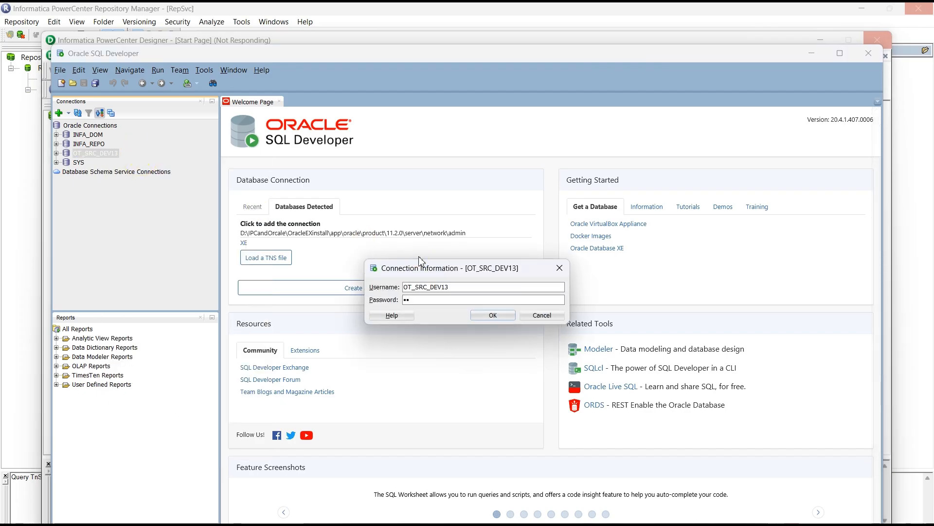
pyautogui.write('•••••')
pyautogui.press('Return')
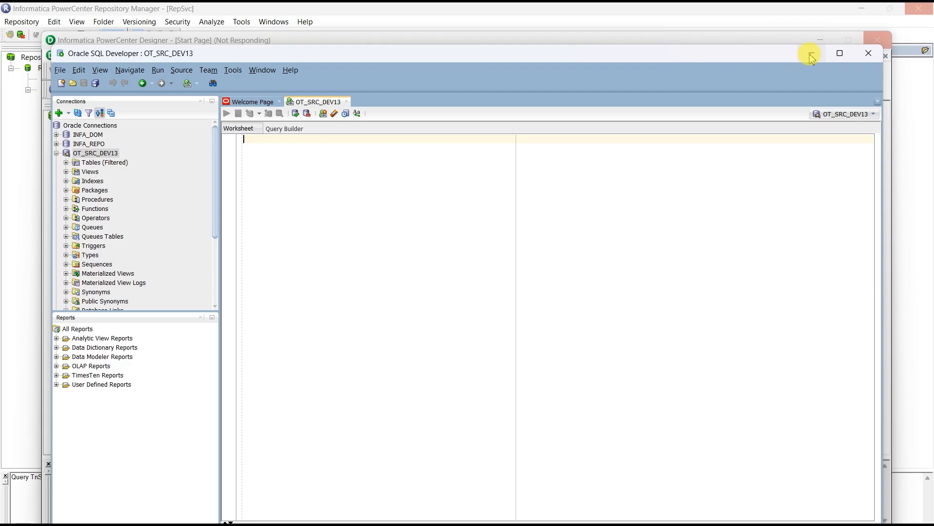
pyautogui.click(811, 57)
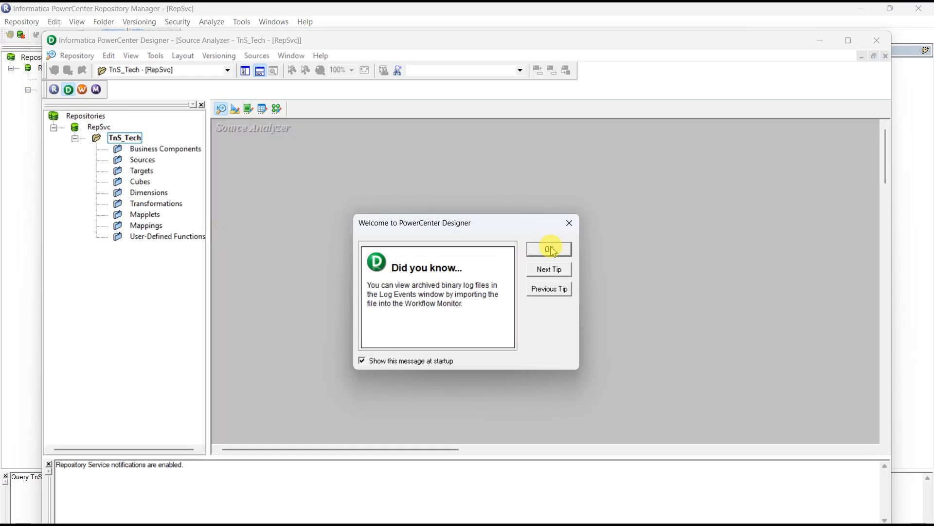
# Dismiss the Designer welcome tip and widen the repository navigator to fit the TnS_Tech folder's full contents
pyautogui.click(549, 248)
pyautogui.click(127, 143)
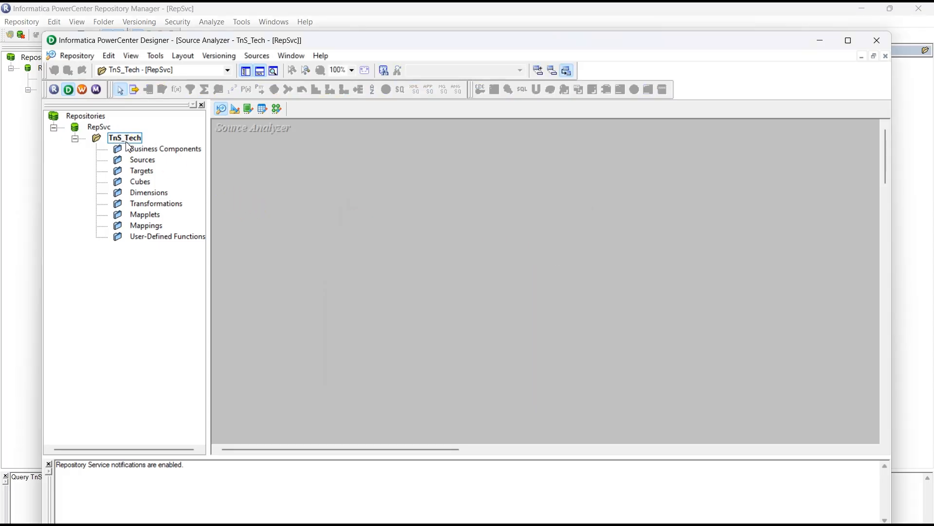
pyautogui.moveTo(209, 197); pyautogui.dragTo(257, 202)
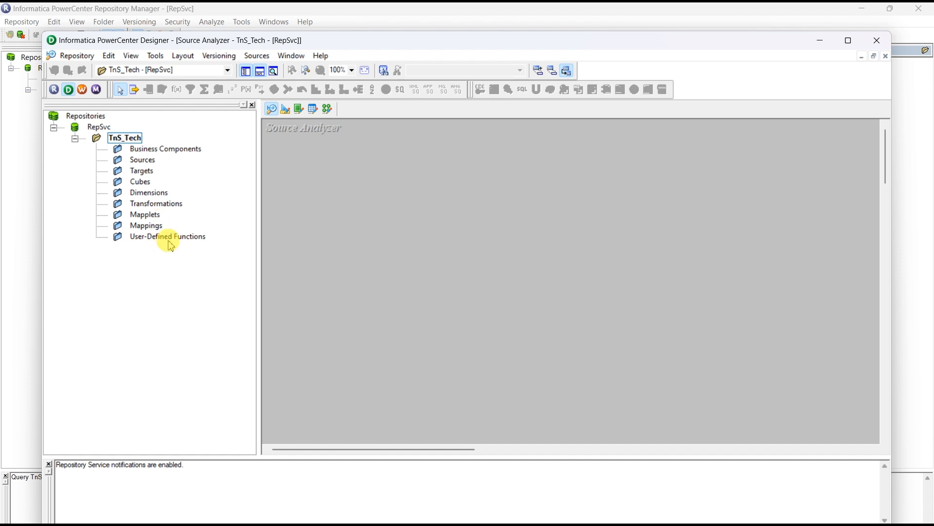
# Examine the Sources, Targets, Transformations and Mappings nodes in the TnS_Tech folder
pyautogui.click(149, 163)
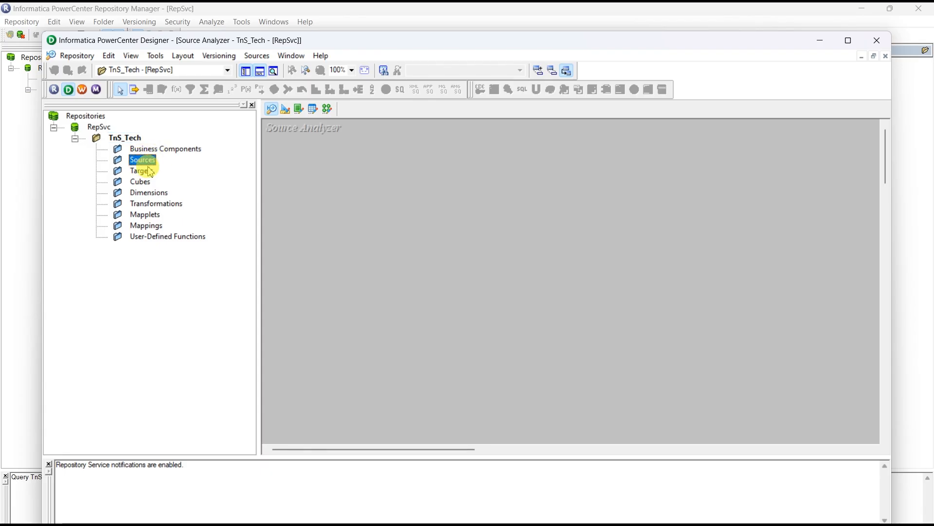
pyautogui.click(148, 171)
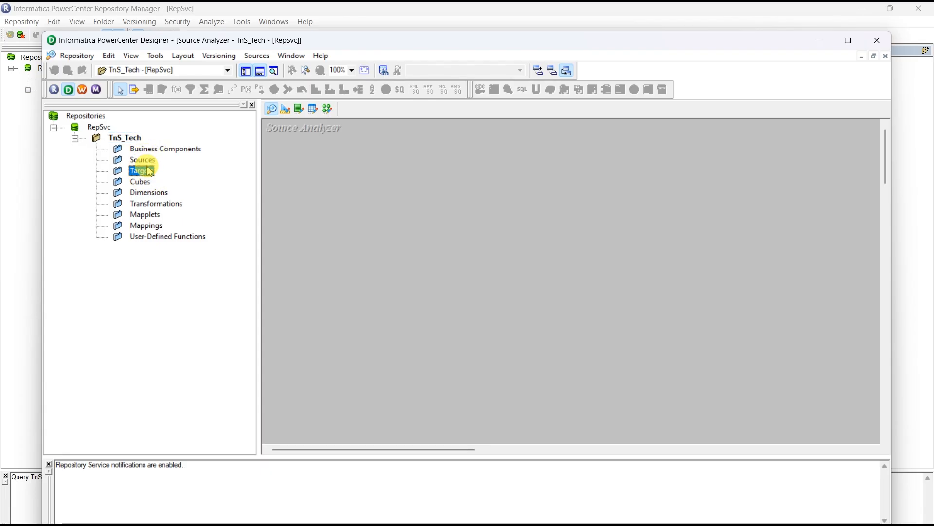
pyautogui.click(152, 227)
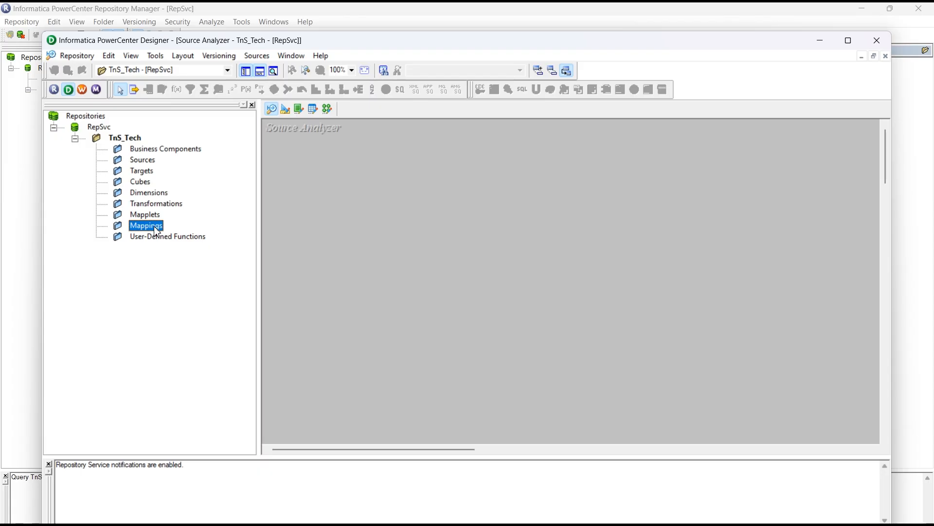
pyautogui.click(153, 162)
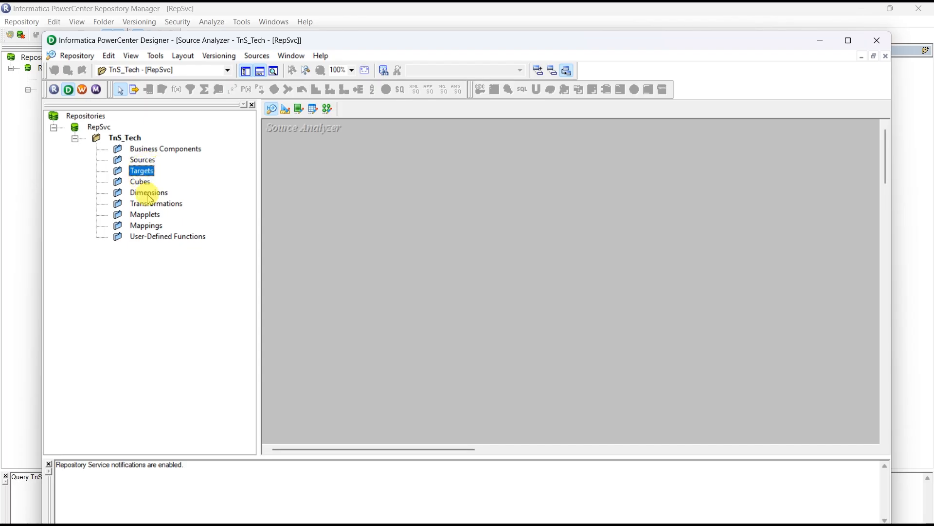
pyautogui.click(146, 227)
pyautogui.click(145, 206)
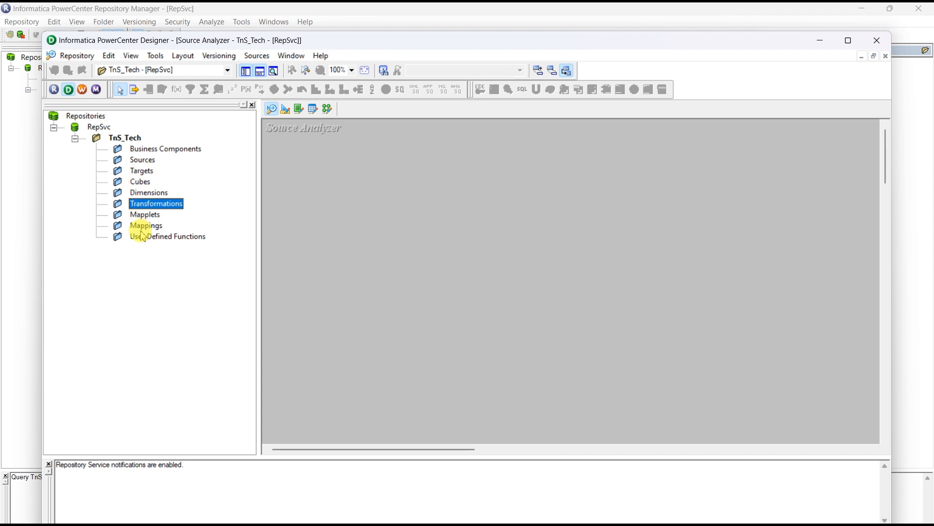
pyautogui.click(142, 161)
pyautogui.click(145, 171)
pyautogui.click(146, 226)
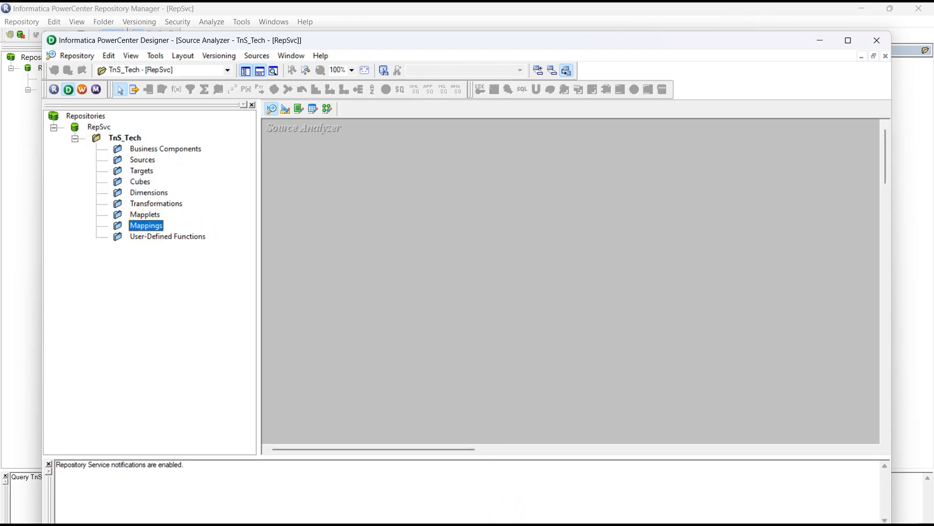
pyautogui.moveTo(357, 524)
pyautogui.click(489, 499)
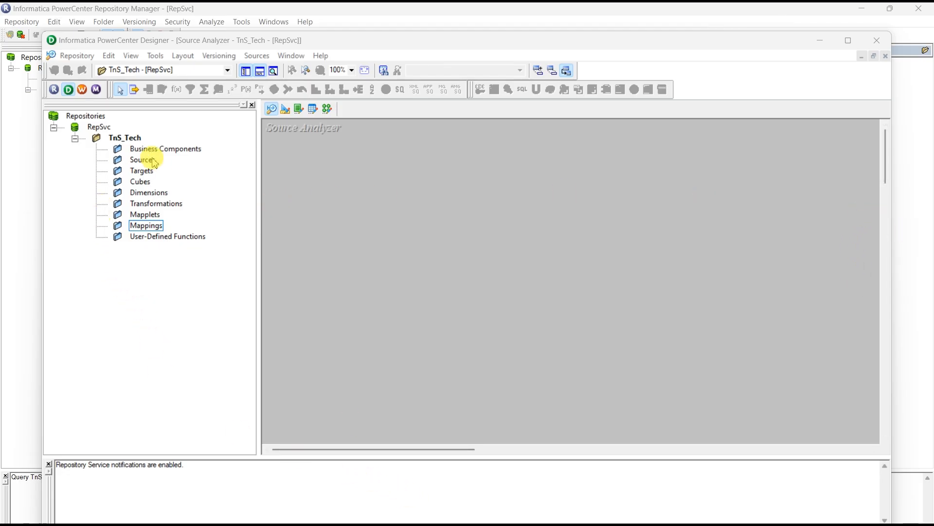
# Look through the Source Analyzer, Target Designer, Transformation Developer, Mapplet Designer and Mapping Designer workspaces in order
pyautogui.click(273, 110)
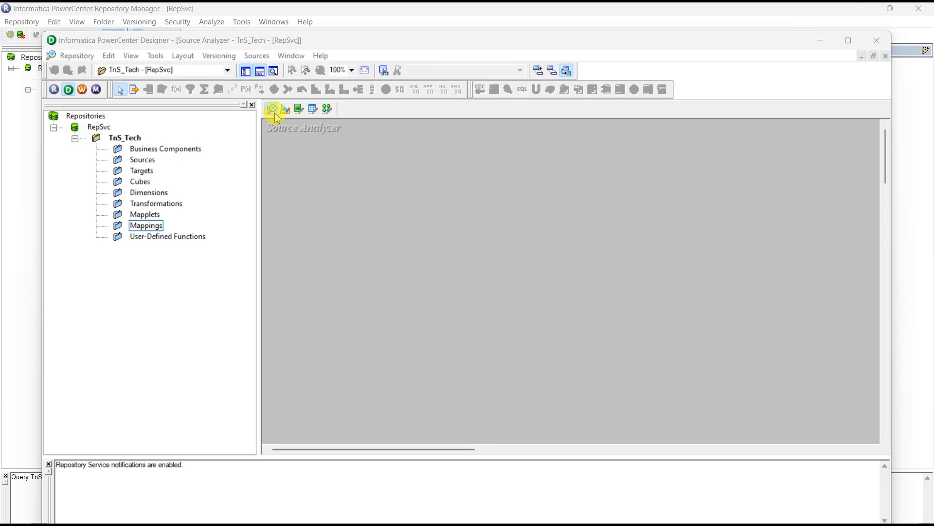
pyautogui.moveTo(268, 126); pyautogui.dragTo(359, 129)
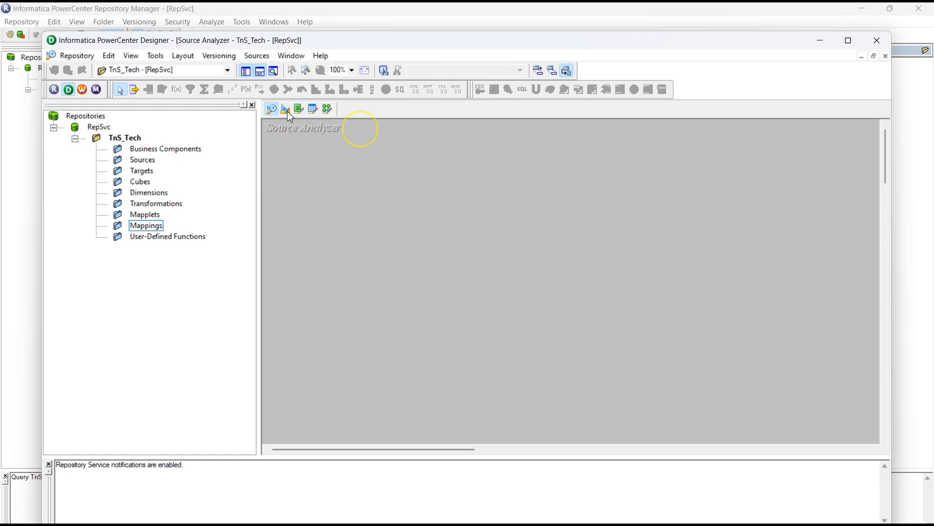
pyautogui.click(286, 110)
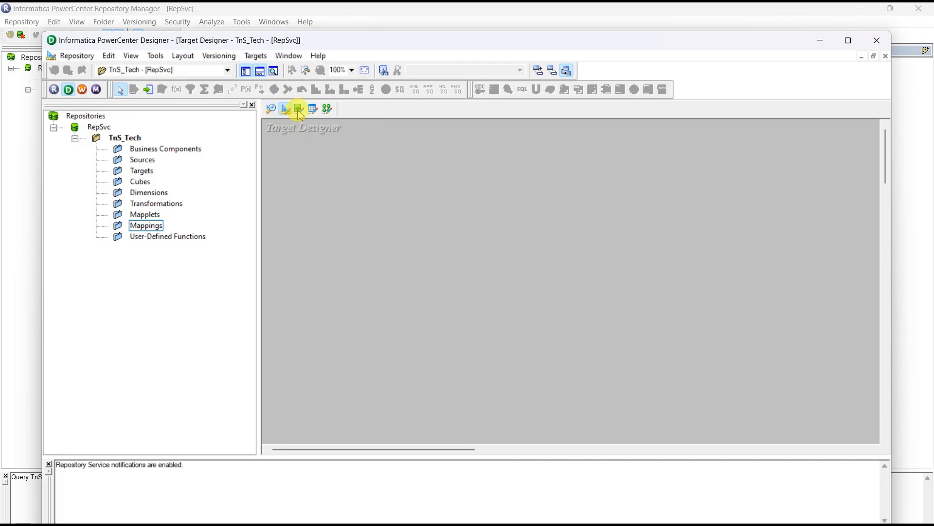
pyautogui.click(300, 111)
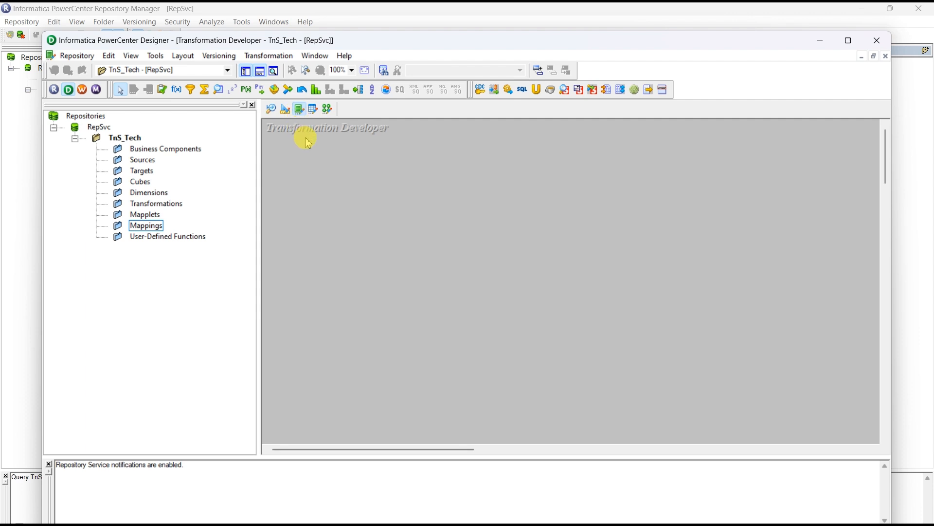
pyautogui.click(314, 111)
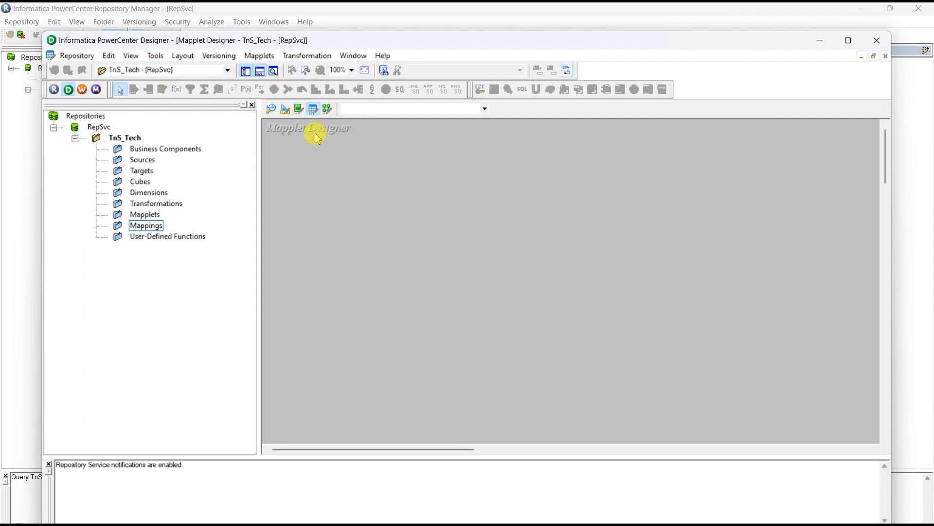
pyautogui.click(327, 110)
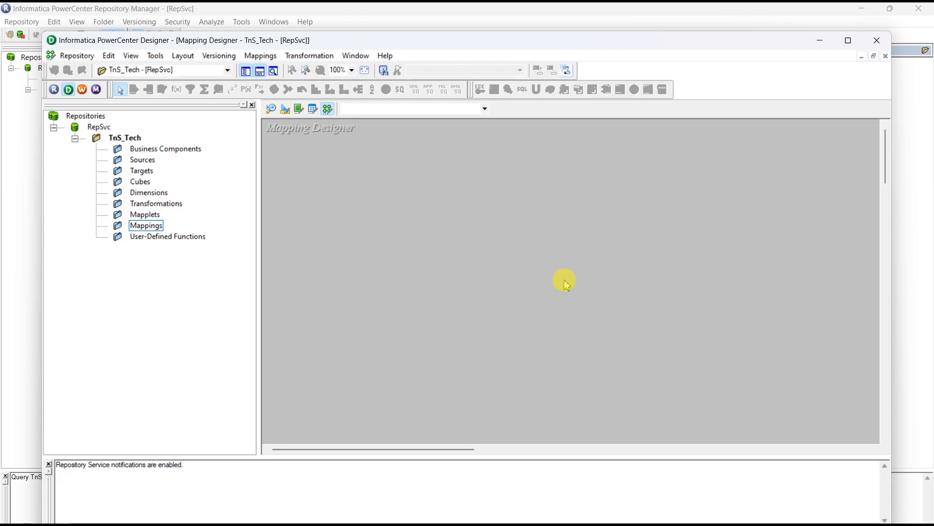
# Review the five designer workspaces again, relating the Target Designer to the Targets node of the TnS_Tech folder
pyautogui.click(271, 109)
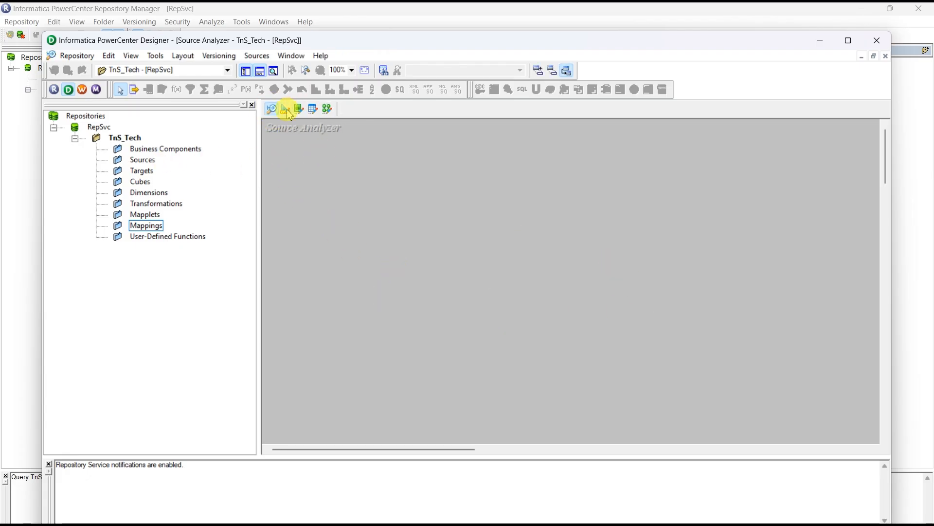
pyautogui.click(287, 109)
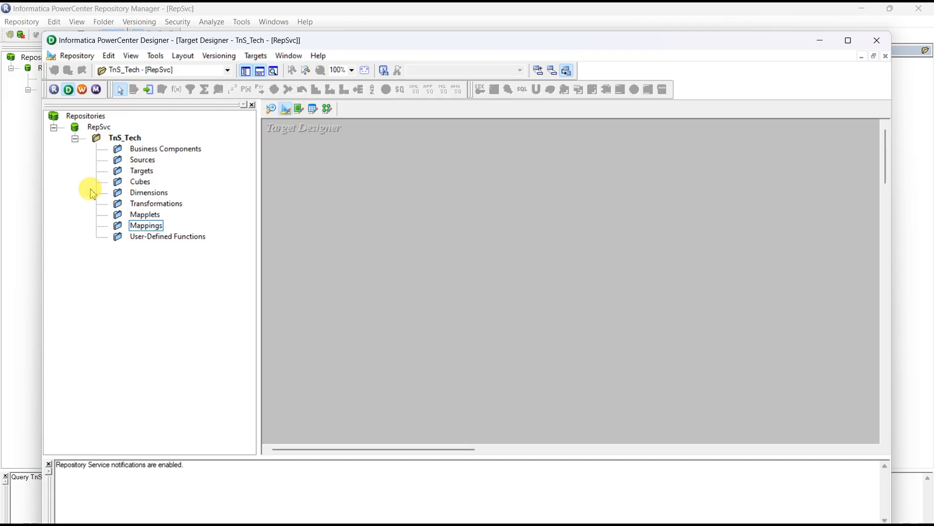
pyautogui.click(142, 172)
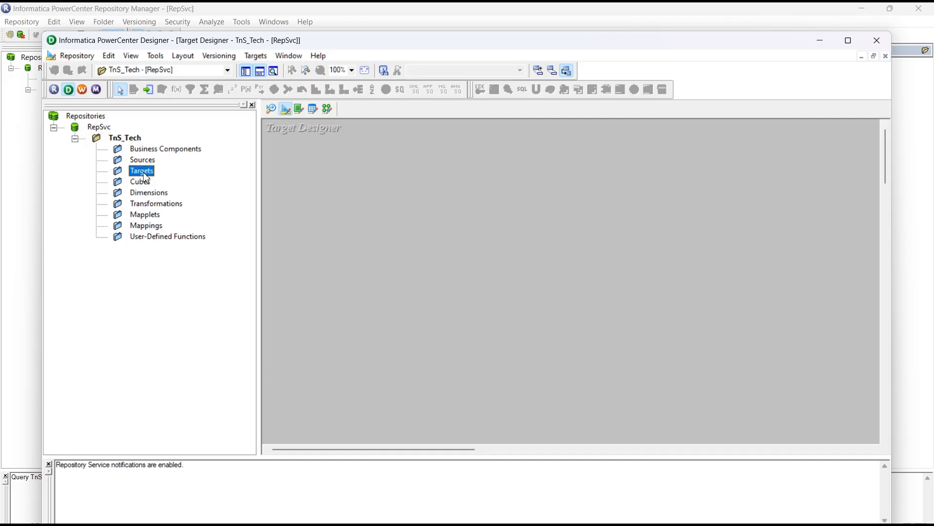
pyautogui.click(271, 108)
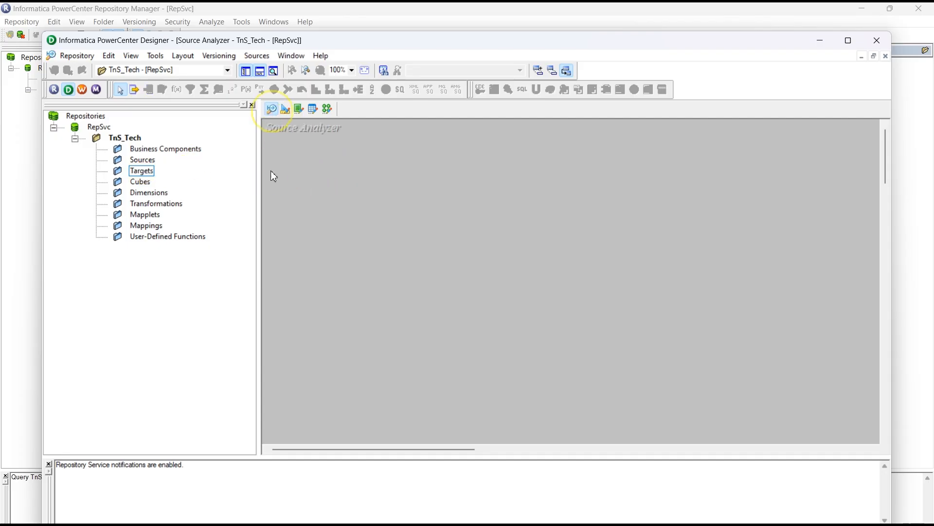
pyautogui.click(300, 108)
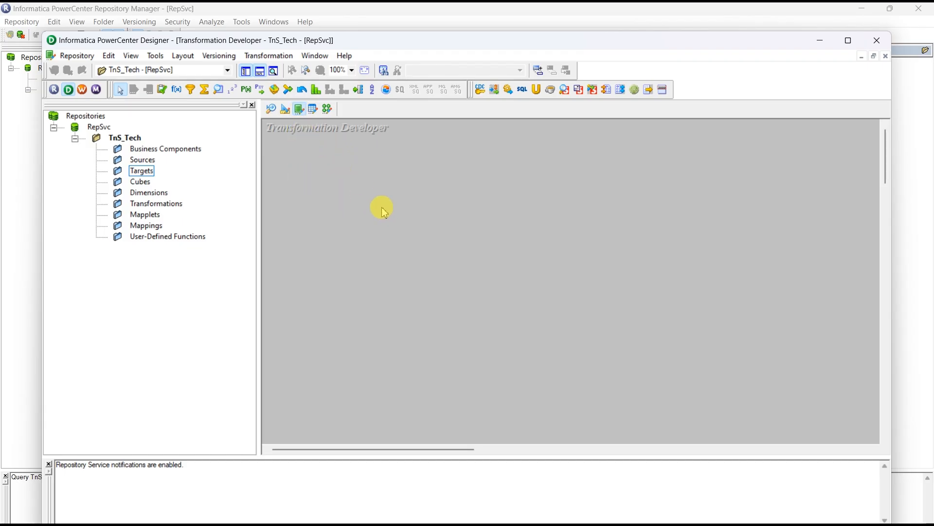
pyautogui.click(313, 109)
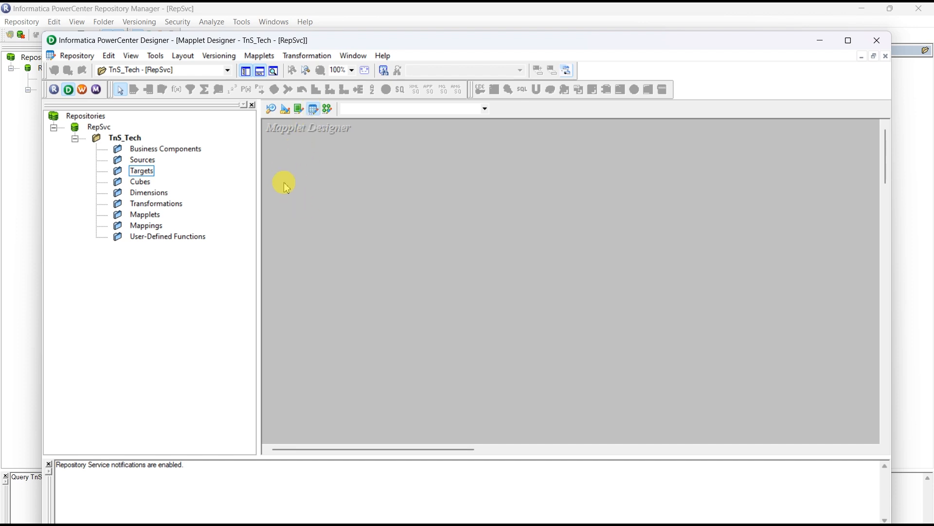
pyautogui.click(327, 109)
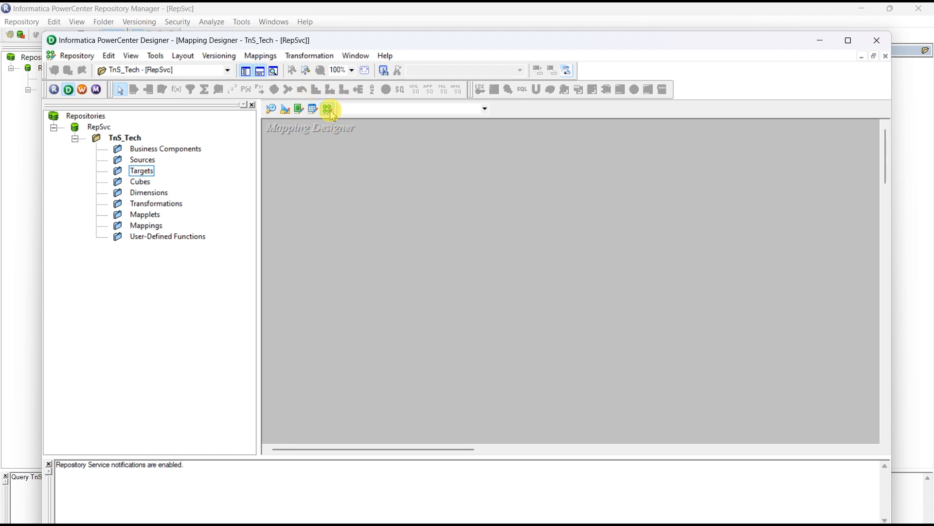
pyautogui.click(300, 109)
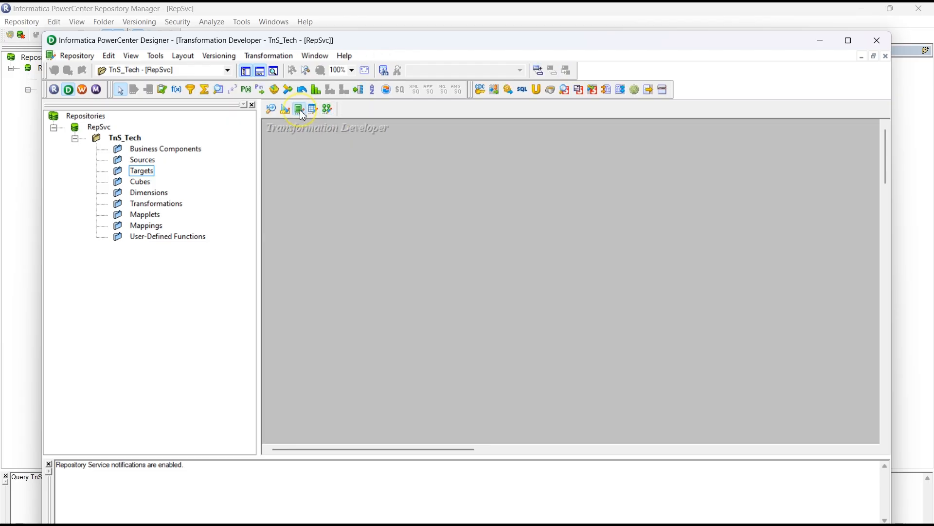
pyautogui.click(314, 110)
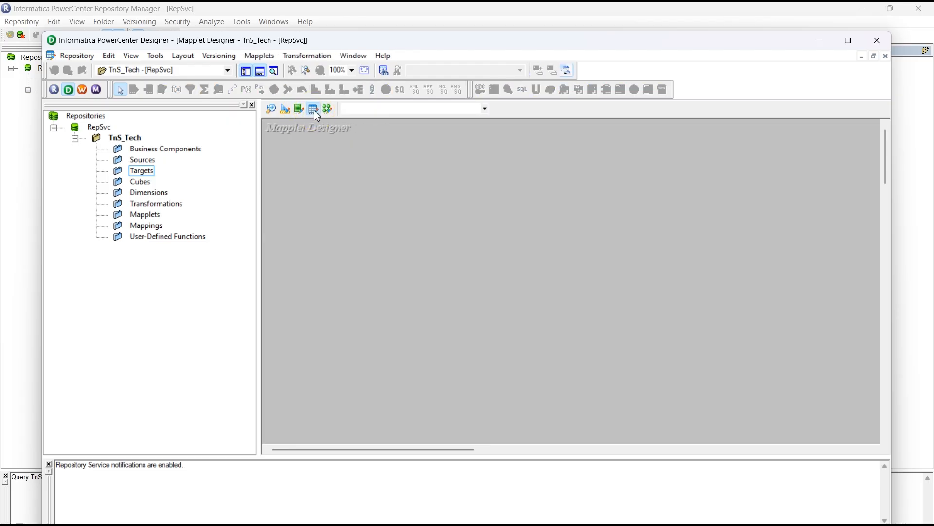
pyautogui.click(328, 109)
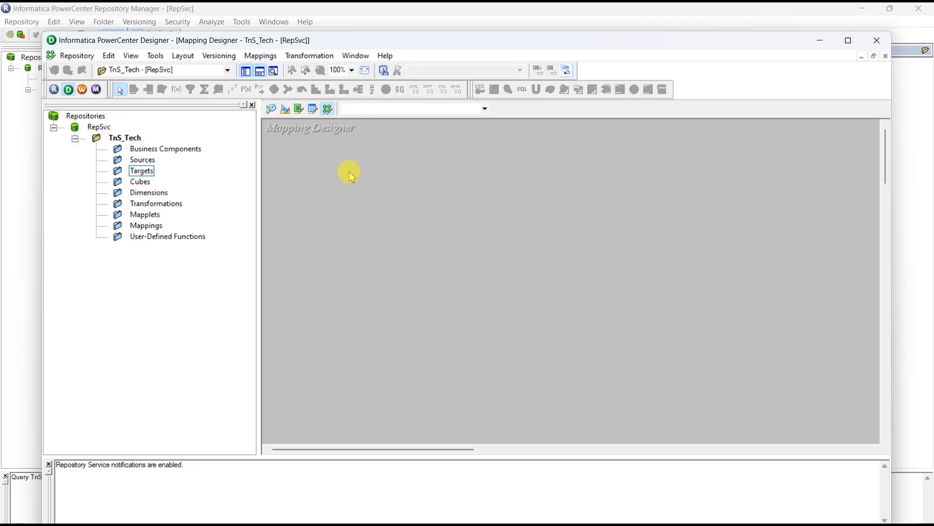
# Return to the Source Analyzer and start importing source tables from a database
pyautogui.click(272, 111)
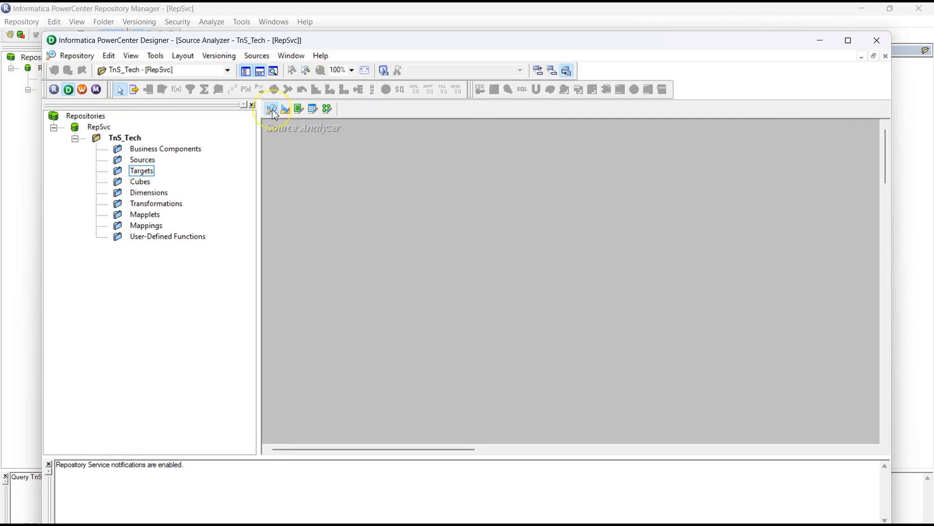
pyautogui.click(152, 162)
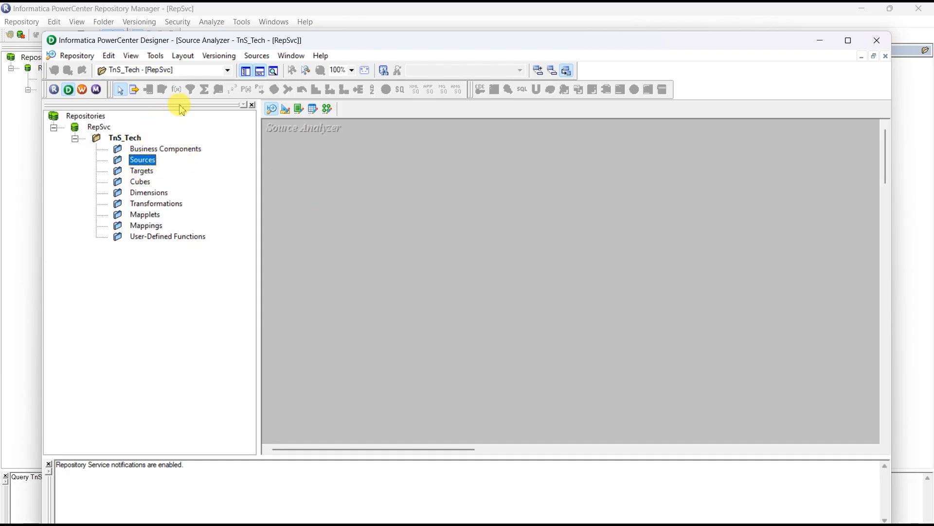
pyautogui.click(260, 56)
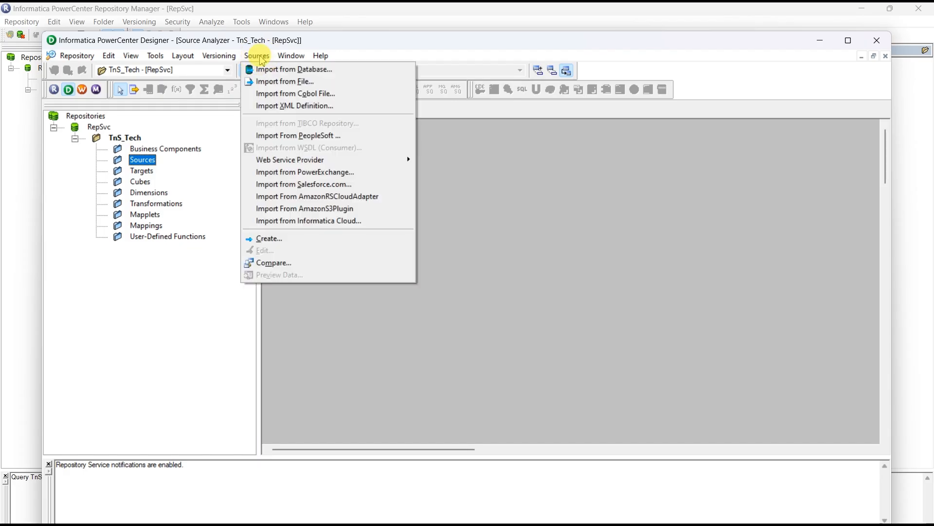
pyautogui.click(277, 73)
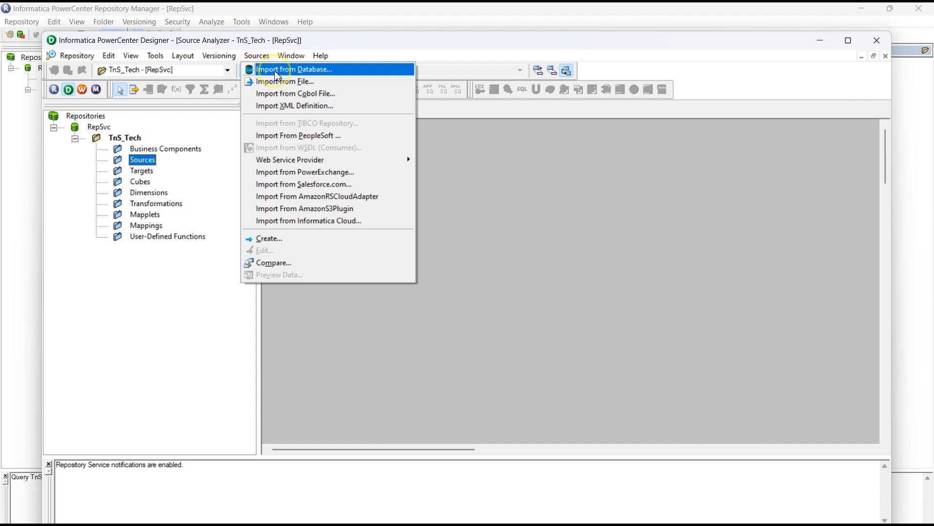
pyautogui.click(277, 73)
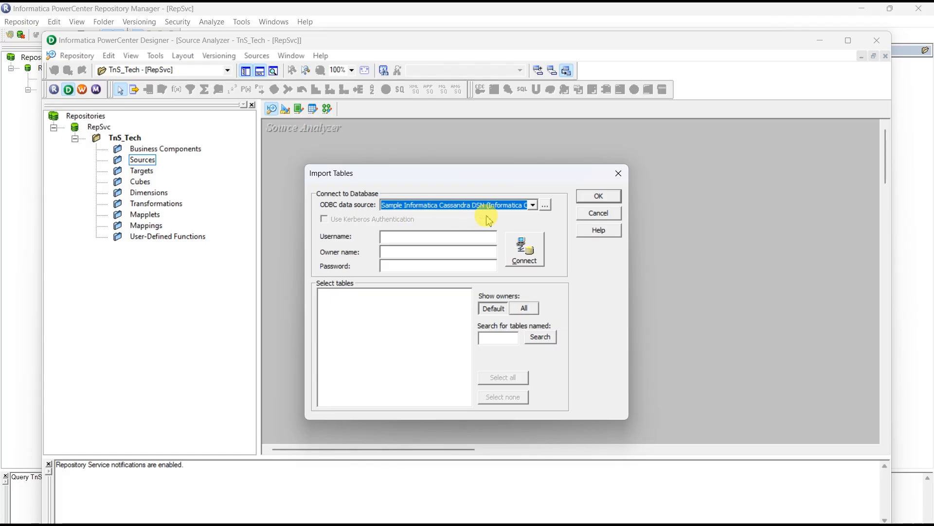
# Start adding a user ODBC data source with the DataDirect 7.1 Oracle Wire Protocol driver and open its driver setup
pyautogui.click(549, 206)
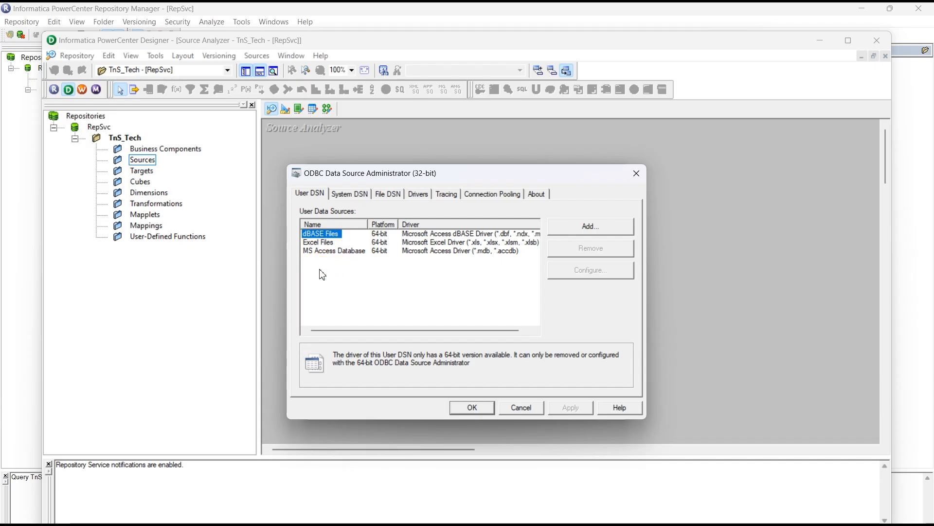
pyautogui.click(587, 228)
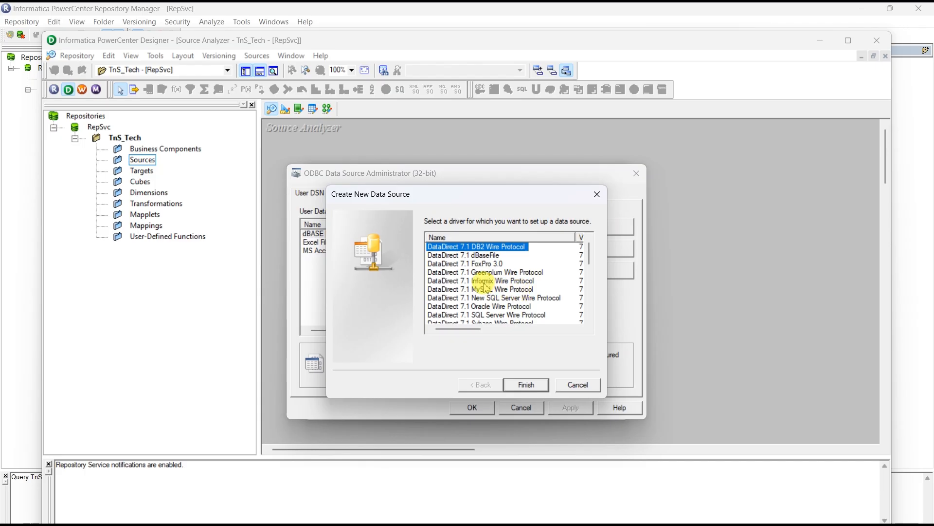
pyautogui.click(491, 306)
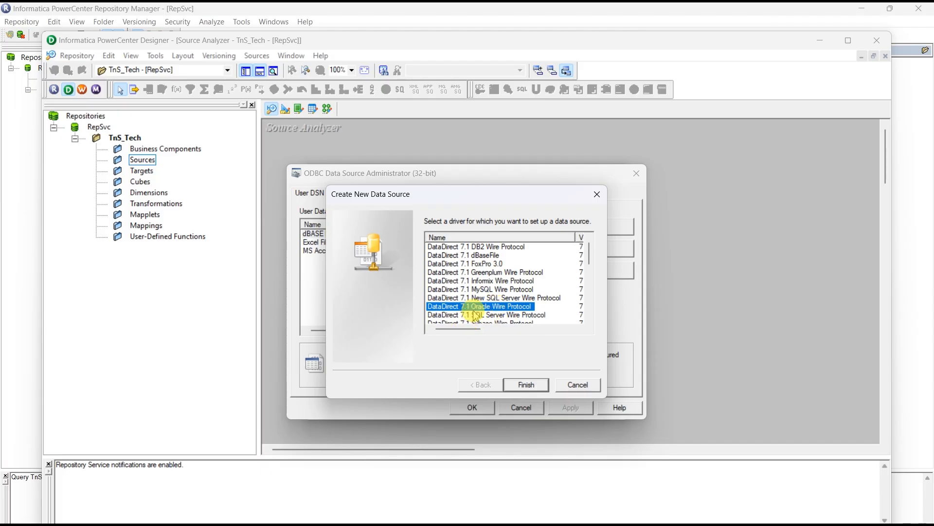
pyautogui.scroll(-9, 524, 275)
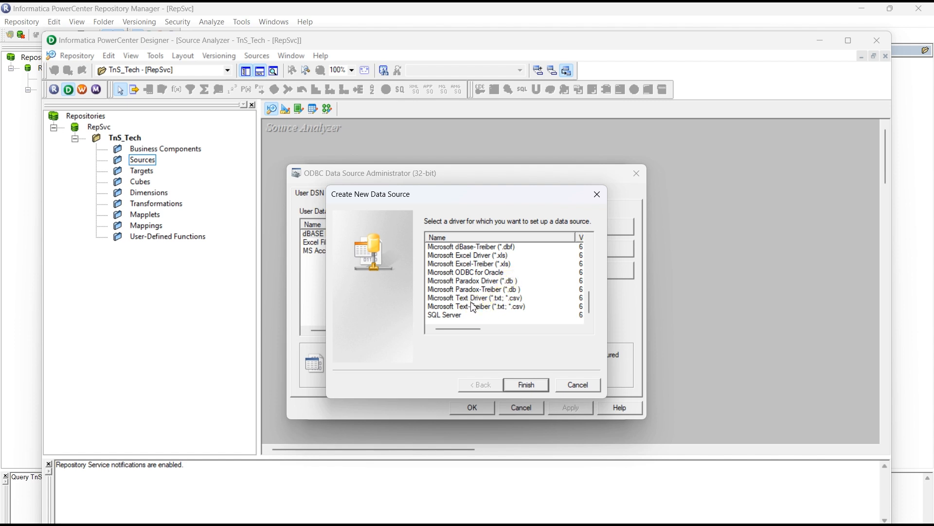
pyautogui.scroll(3, 474, 304)
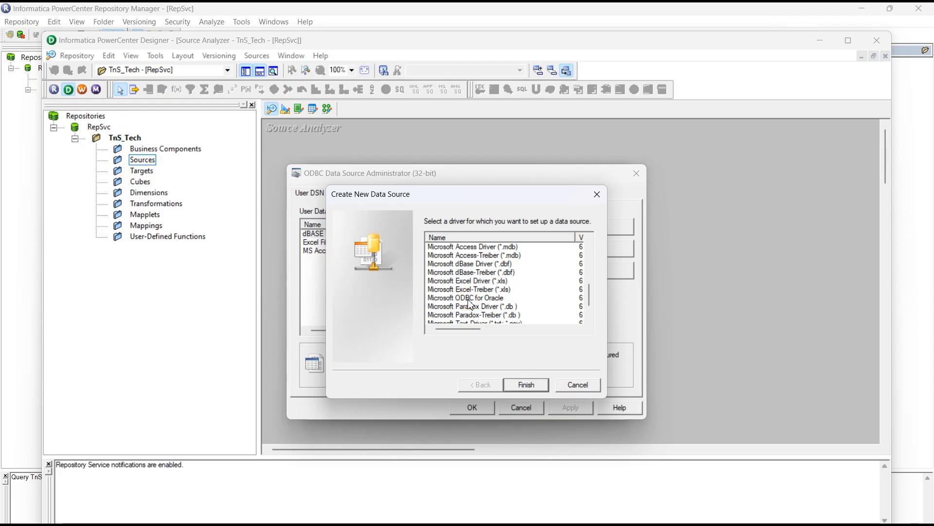
pyautogui.scroll(2, 492, 292)
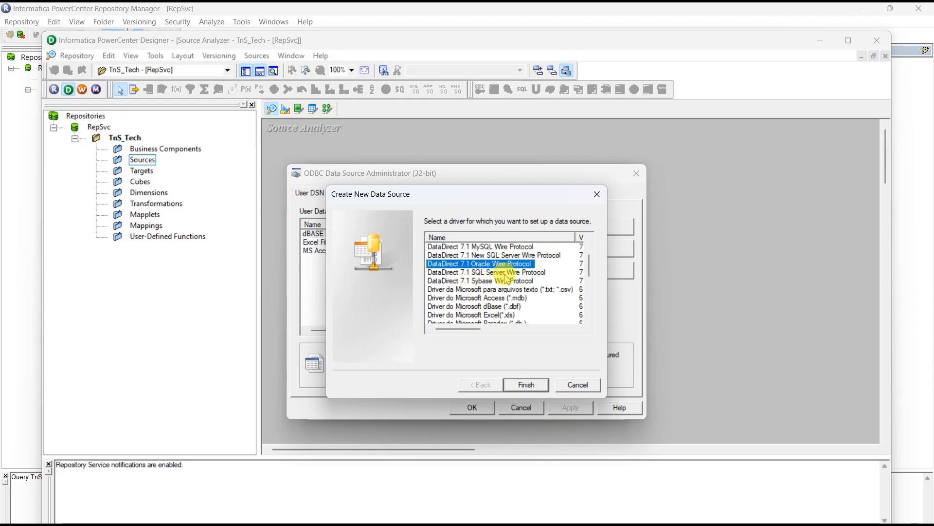
pyautogui.click(528, 385)
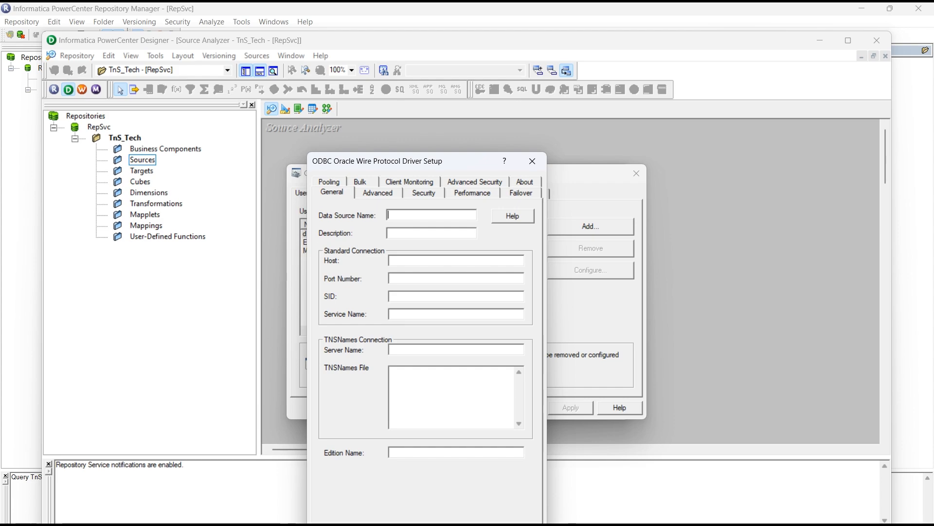
# Switch to Microsoft Edge and examine the ETL1.jpg source-to-target diagram and CLIENT tOOLS.png in the SESSION-04 Google Drive folder
pyautogui.moveTo(356, 524)
pyautogui.moveTo(258, 492)
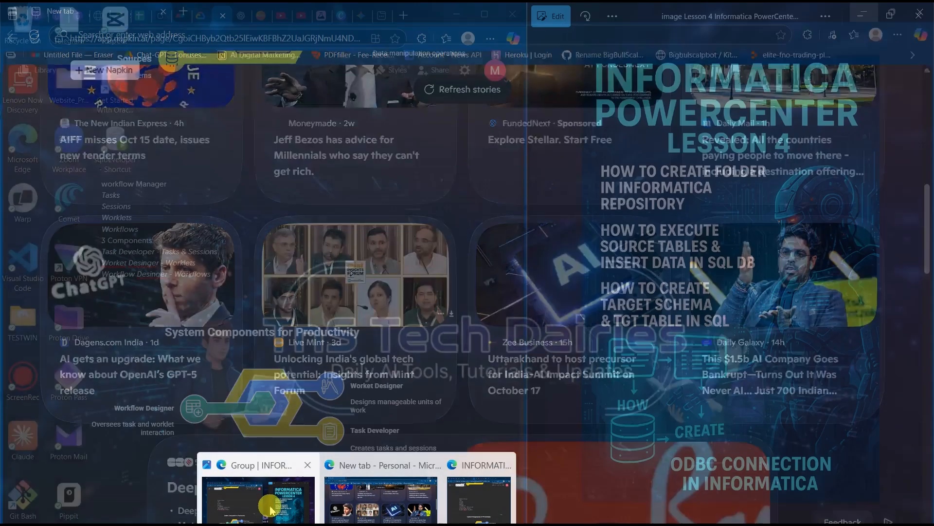
pyautogui.click(269, 509)
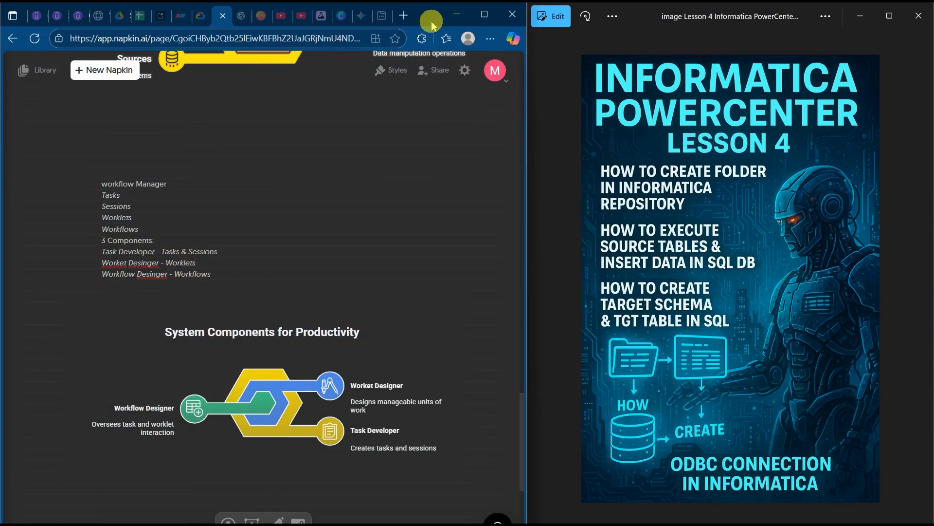
pyautogui.click(482, 15)
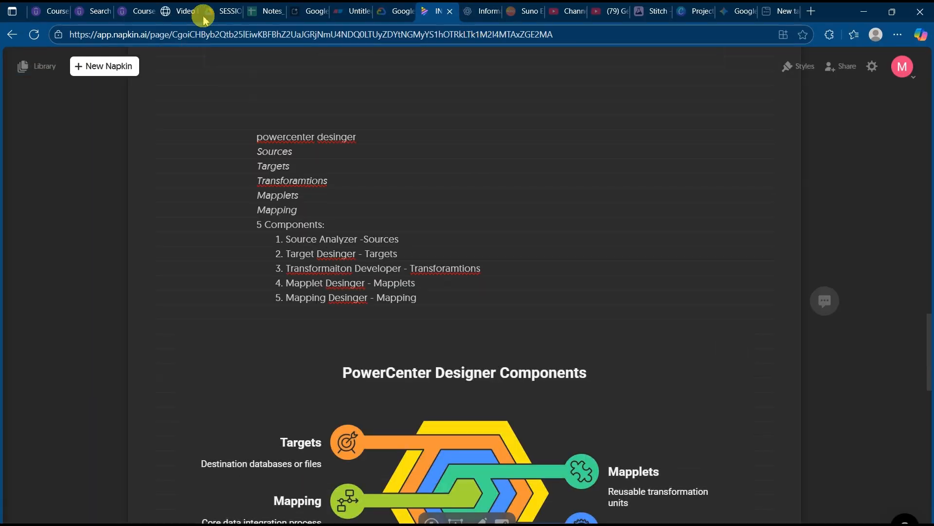
pyautogui.click(221, 10)
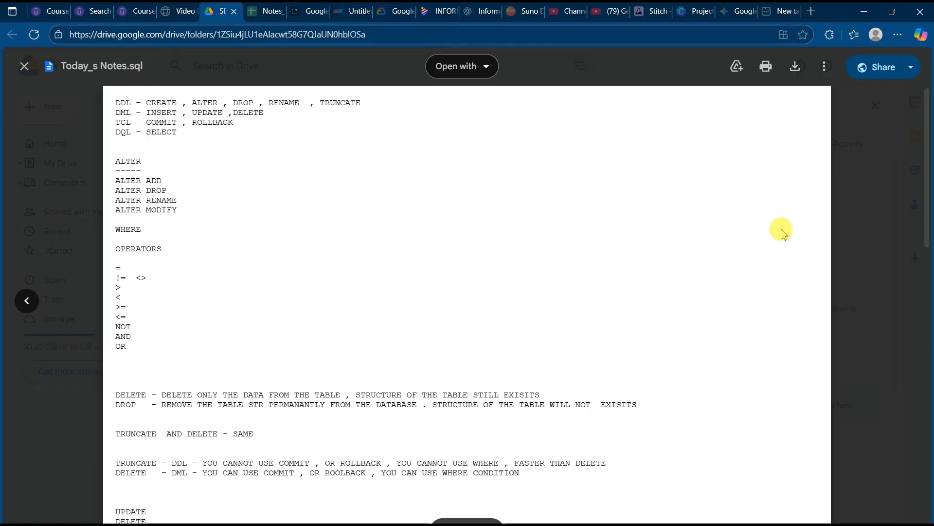
pyautogui.click(27, 301)
pyautogui.click(26, 302)
pyautogui.click(26, 302)
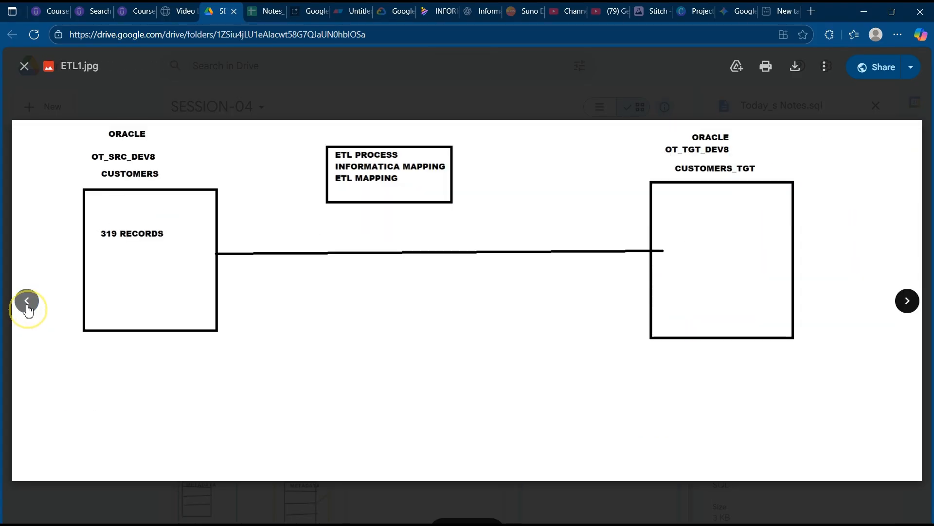
pyautogui.click(27, 302)
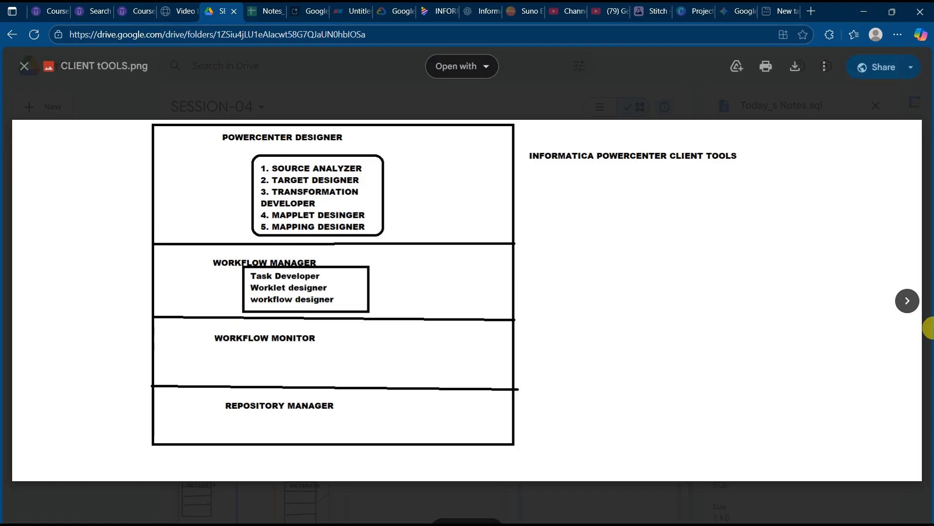
pyautogui.click(908, 310)
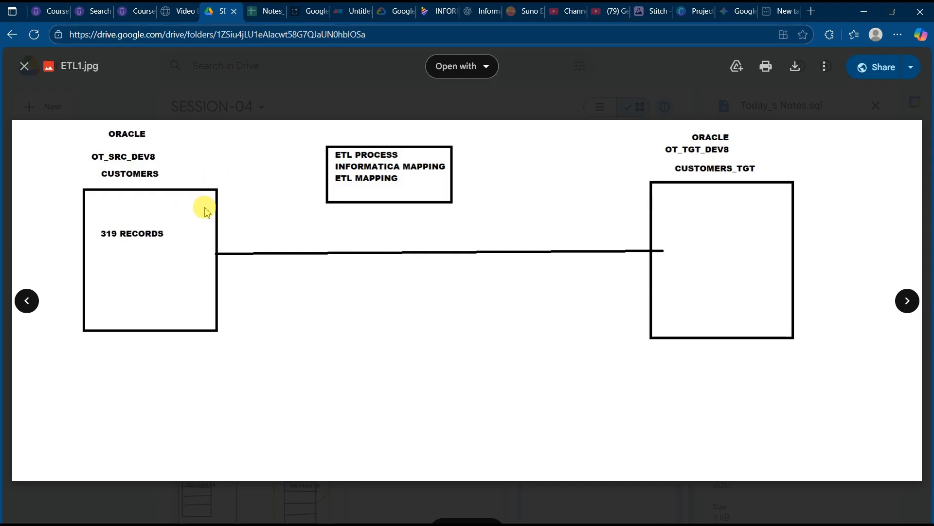
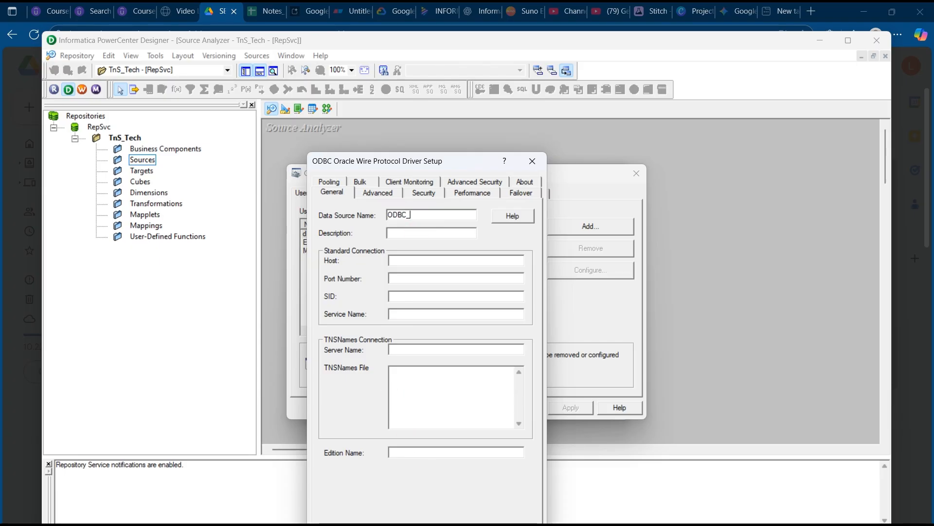
# Switch to Oracle SQL Developer and copy the name of the OT_SRC_DEV13 connection from its connection settings
pyautogui.click(452, 525)
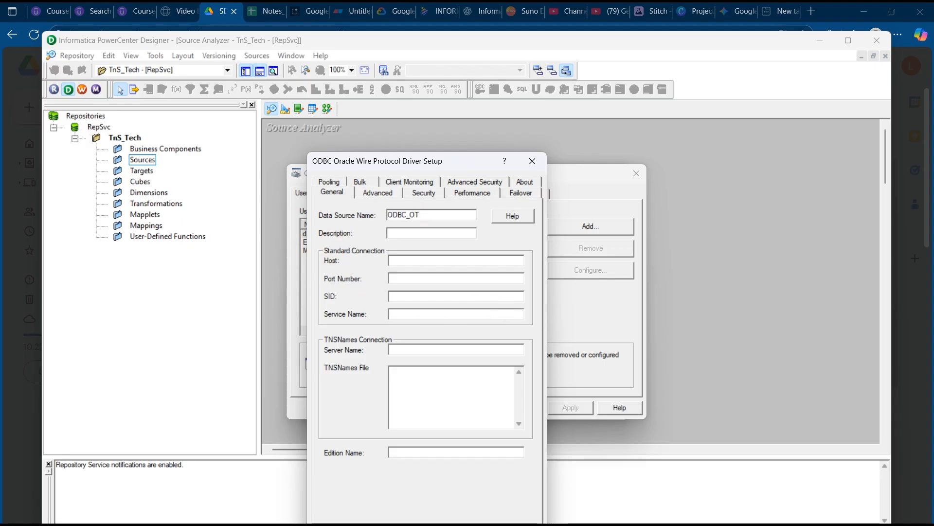
pyautogui.write('_')
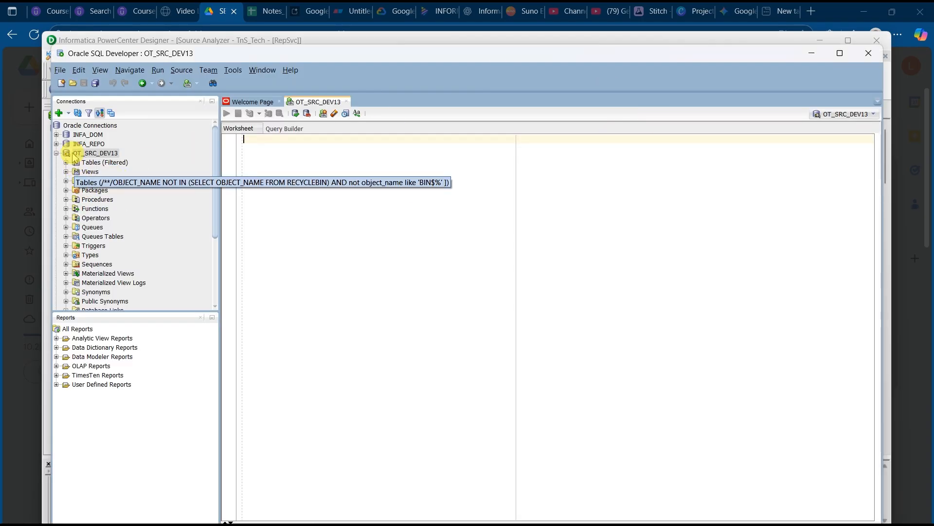
pyautogui.rightClick(73, 155)
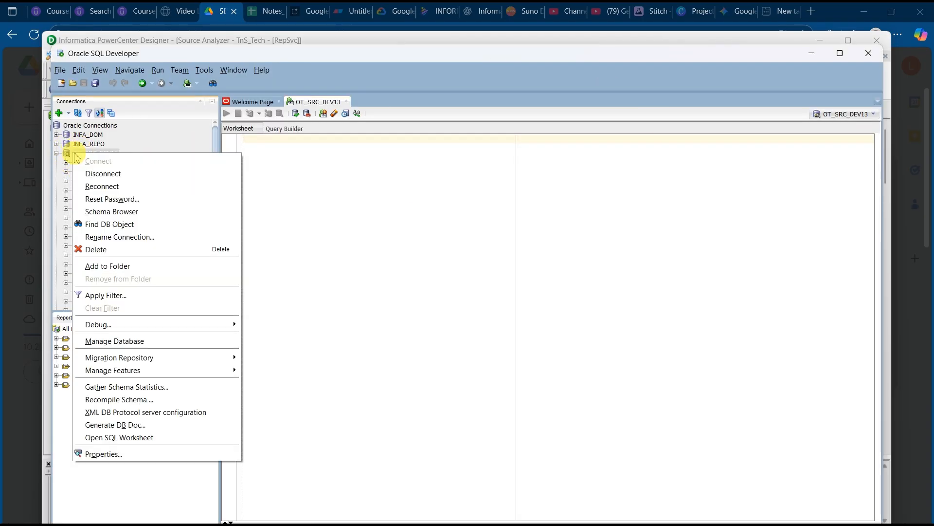
pyautogui.click(70, 154)
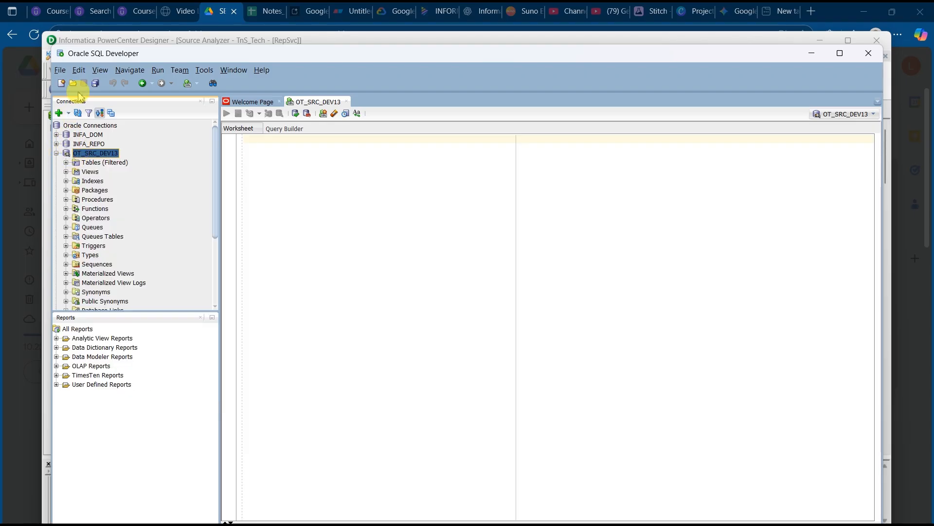
pyautogui.click(59, 113)
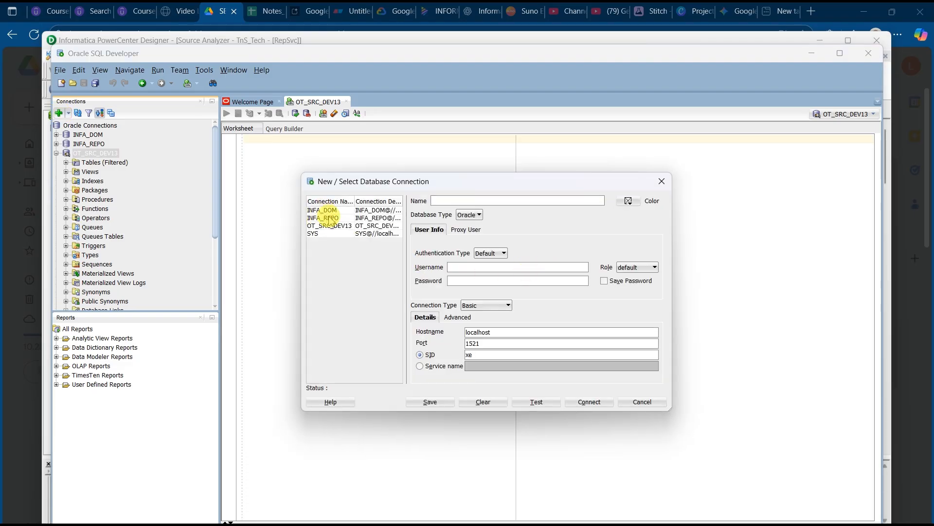
pyautogui.click(336, 228)
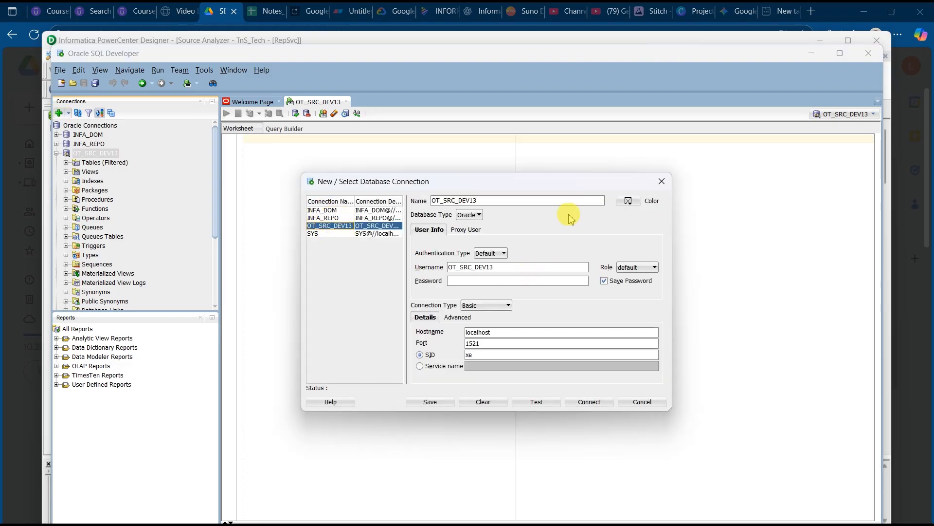
pyautogui.doubleClick(484, 197)
pyautogui.hotkey('ctrl', 'c')
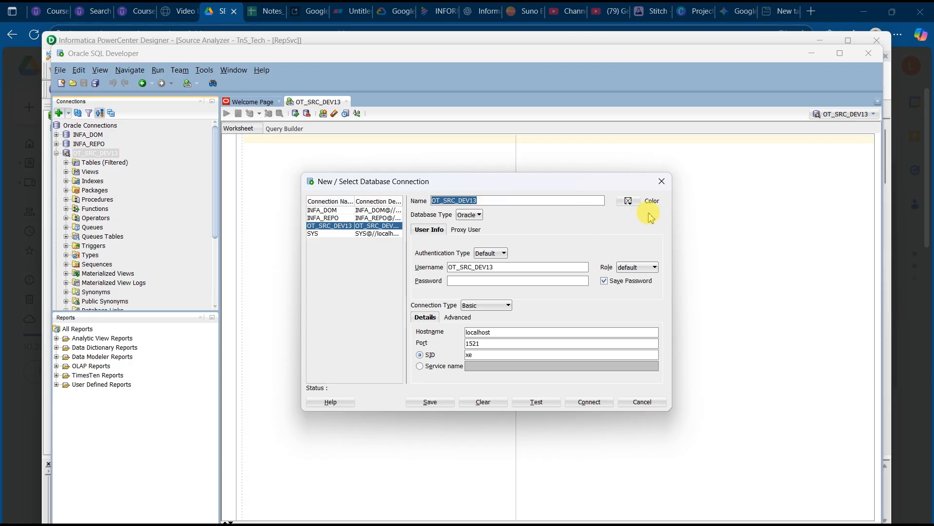
pyautogui.click(662, 181)
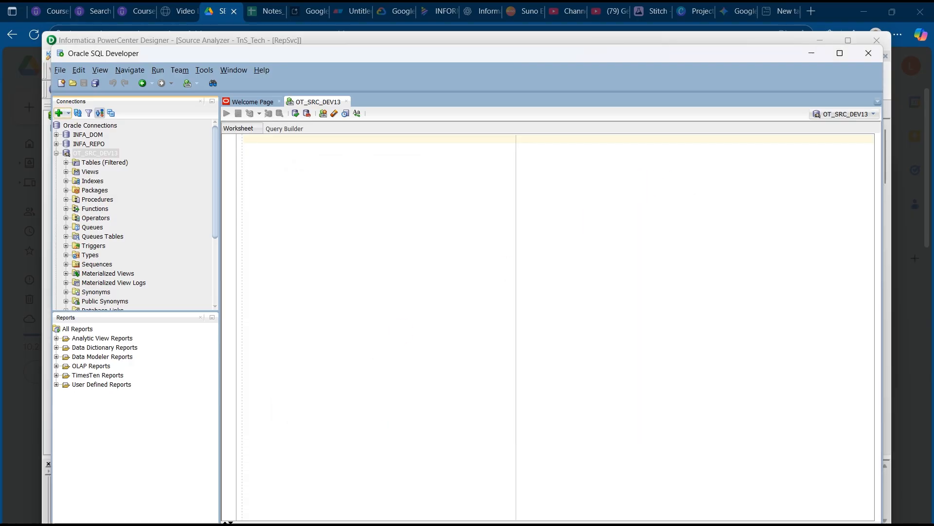
# Return to the Oracle Wire Protocol driver setup and name the data source ODBC_OT_SRC_DEV13, using the copied connection name
pyautogui.click(680, 524)
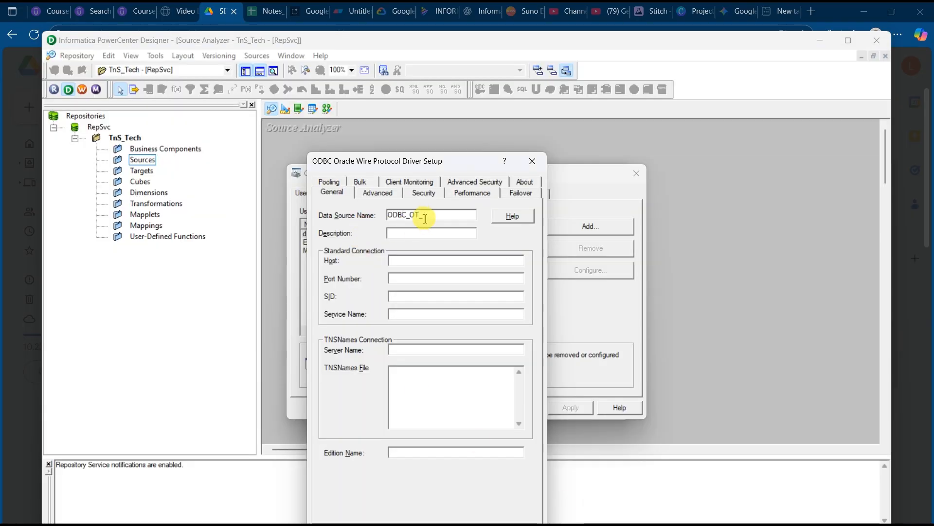
pyautogui.moveTo(411, 215); pyautogui.dragTo(453, 214)
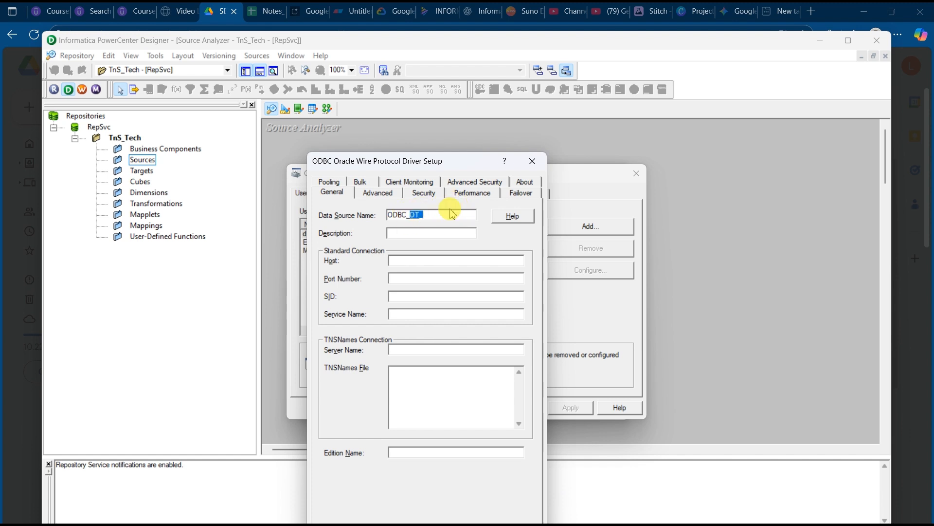
pyautogui.hotkey('ctrl', 'v')
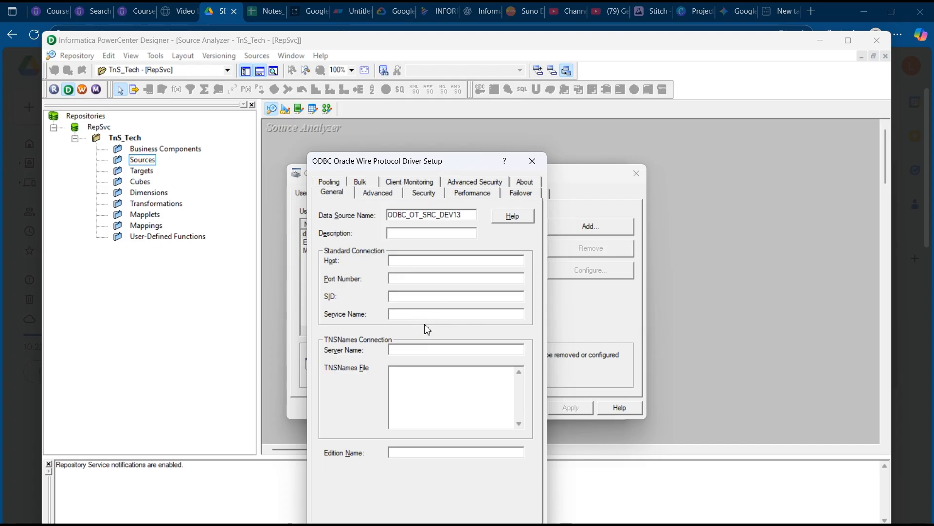
# Set the data source's standard connection to host localhost, port number 1521 and SID xe
pyautogui.click(408, 256)
pyautogui.write('loc')
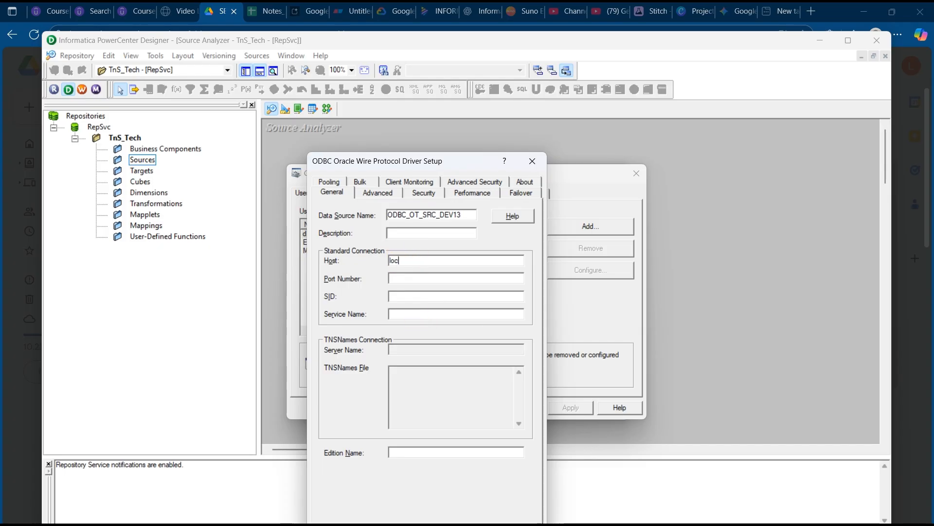
pyautogui.write('alhost')
pyautogui.click(398, 279)
pyautogui.write('15')
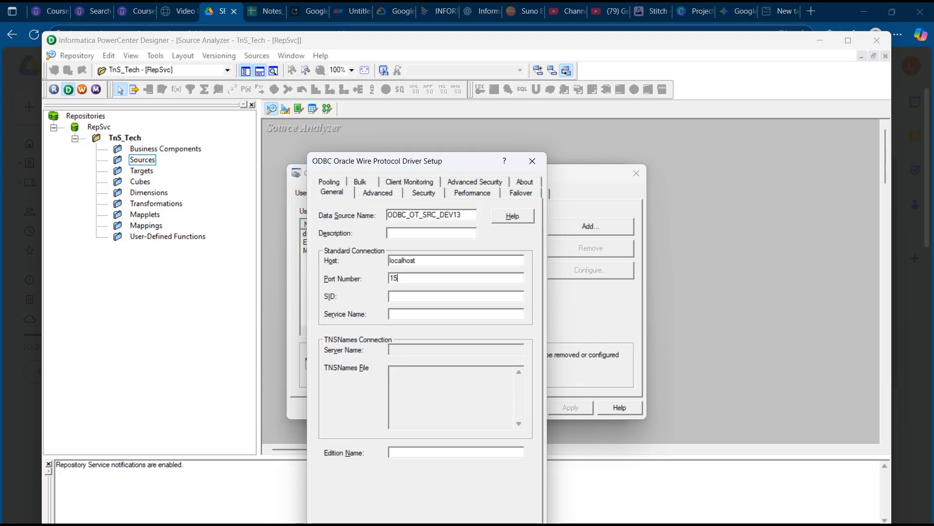
pyautogui.write('21')
pyautogui.click(398, 292)
pyautogui.click(399, 289)
pyautogui.write('xe')
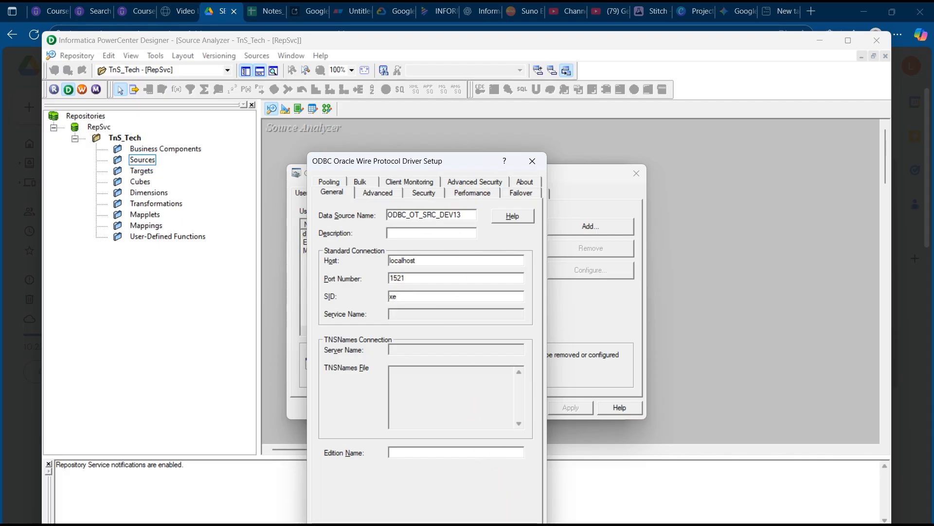
# Switch to Notepad and look through the open notes for the Oracle lesson notes
pyautogui.click(288, 523)
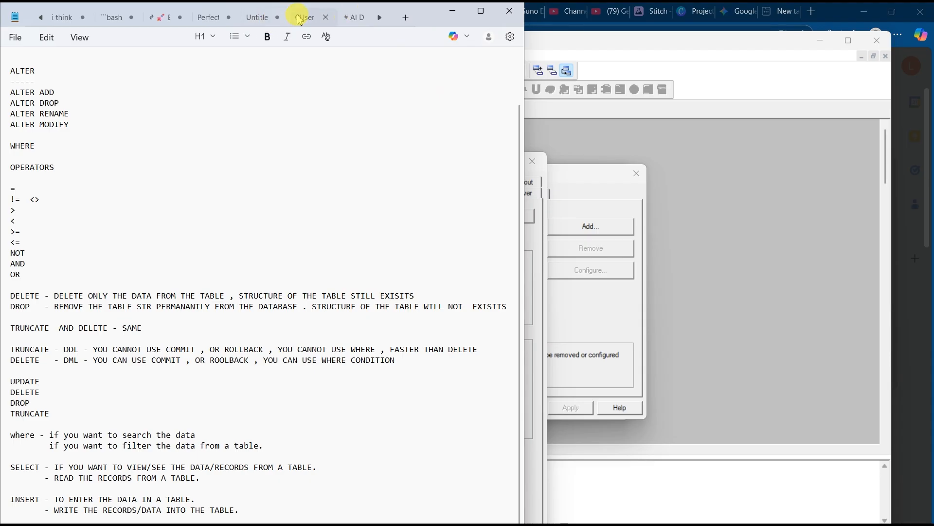
pyautogui.click(301, 18)
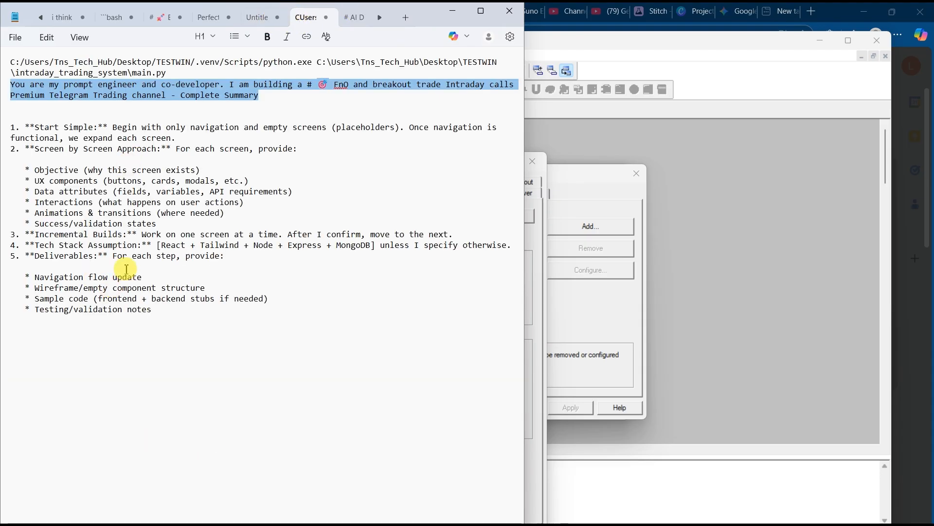
pyautogui.click(357, 18)
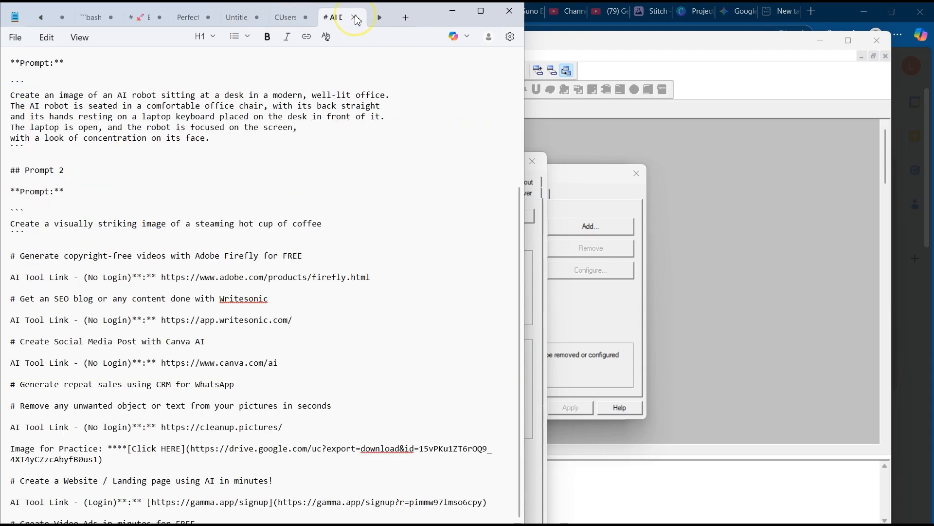
pyautogui.scroll(4, 292, 282)
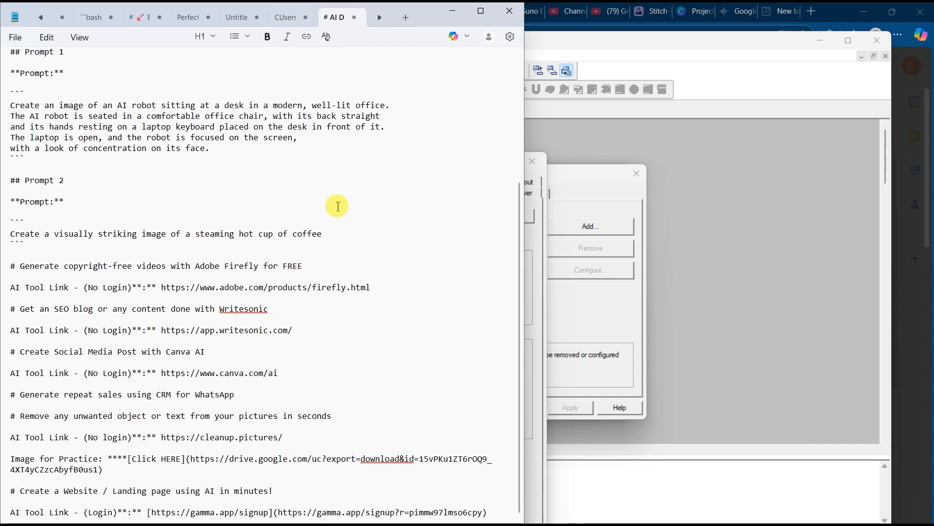
pyautogui.click(380, 18)
pyautogui.click(339, 23)
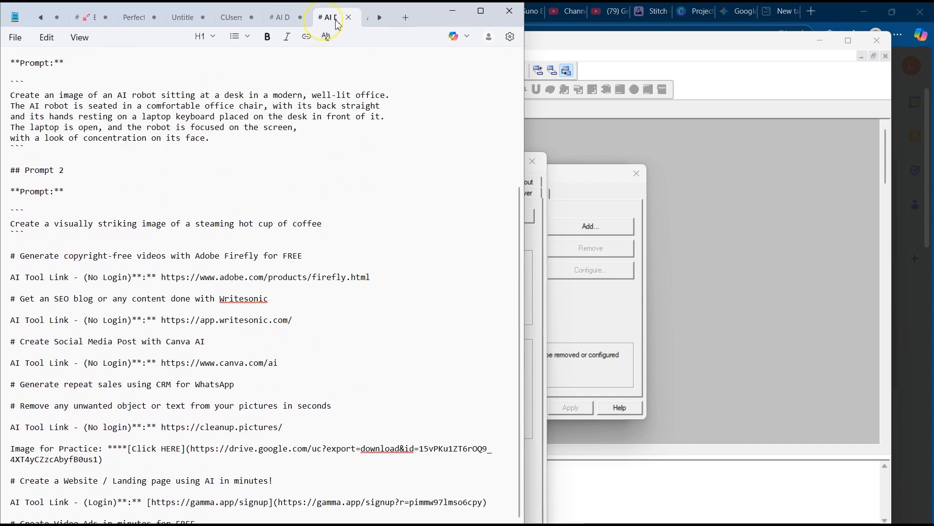
pyautogui.click(381, 19)
pyautogui.click(382, 18)
pyautogui.click(382, 19)
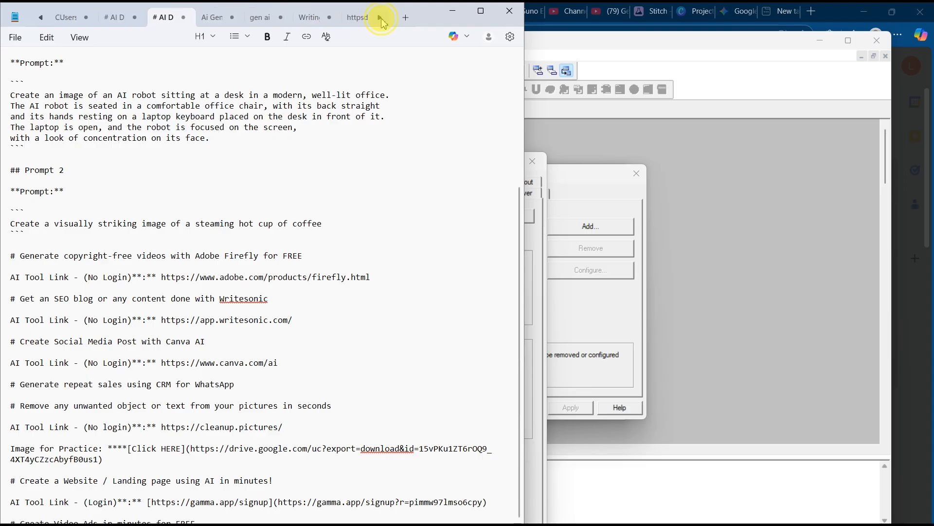
pyautogui.click(382, 18)
pyautogui.click(382, 19)
pyautogui.click(382, 18)
# Read through the Oracle lesson notes on schema creation and SQL commands, check the DDL notes, and put Notepad away
pyautogui.click(280, 19)
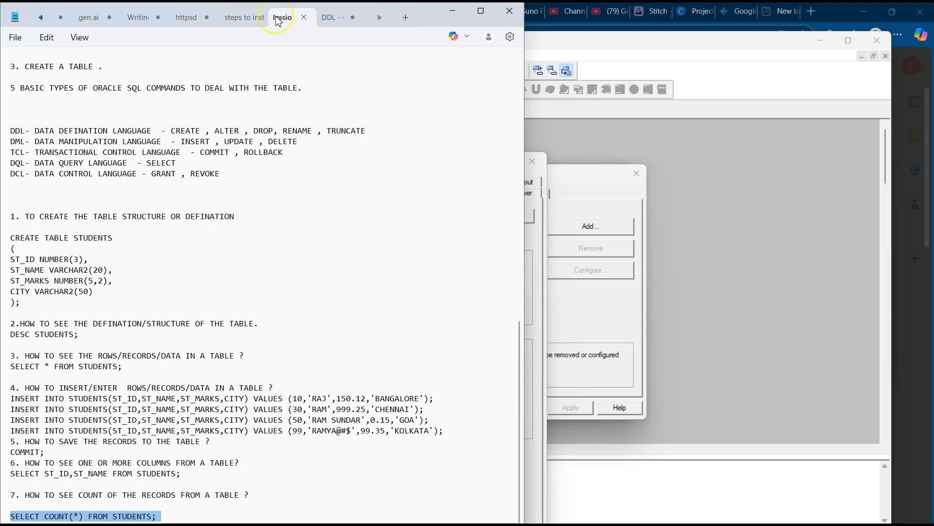
pyautogui.scroll(13, 229, 307)
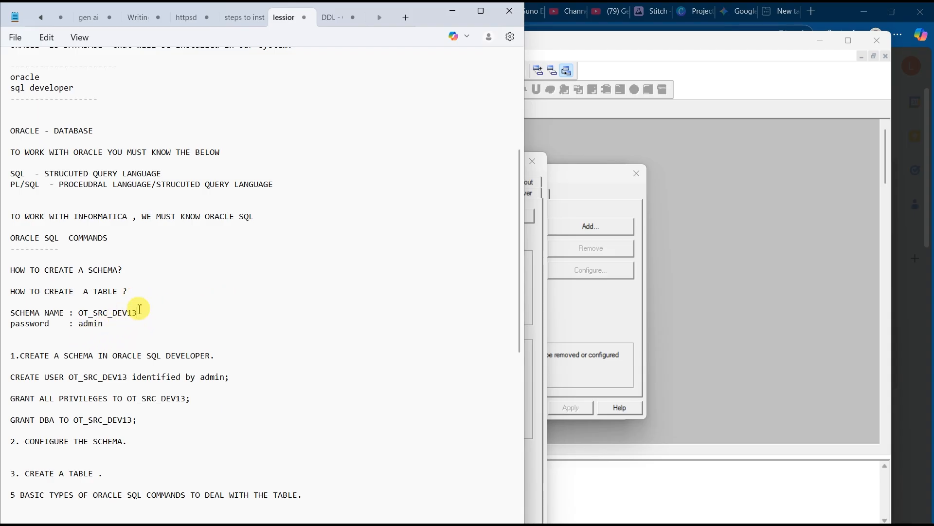
pyautogui.scroll(6, 139, 309)
pyautogui.scroll(1, 137, 309)
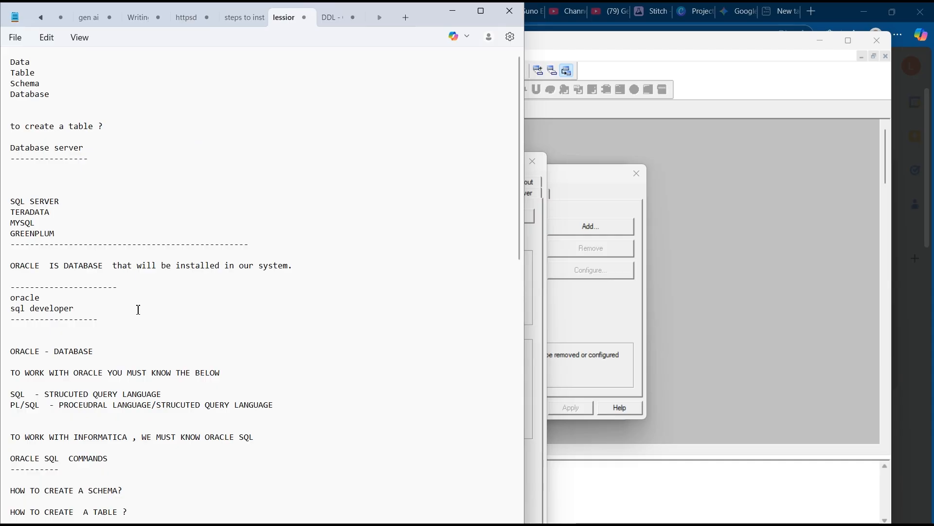
pyautogui.scroll(-20, 138, 309)
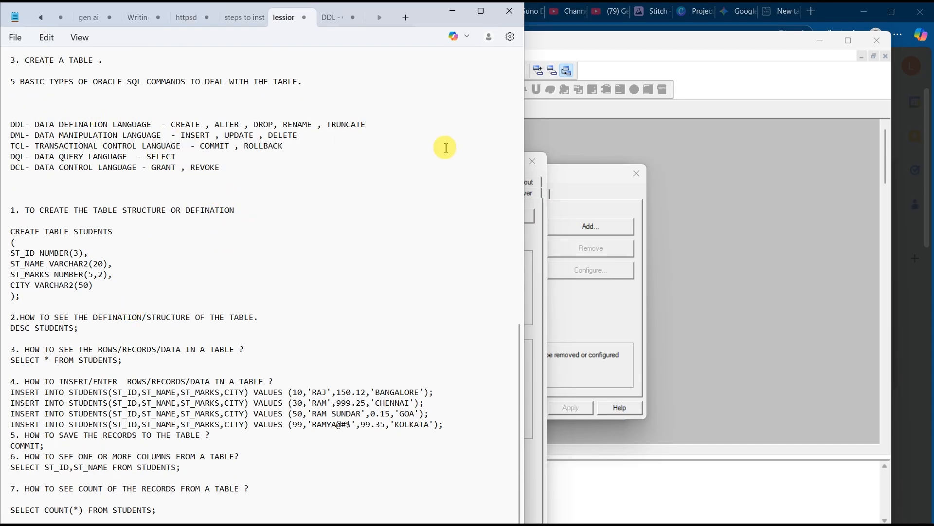
pyautogui.click(347, 24)
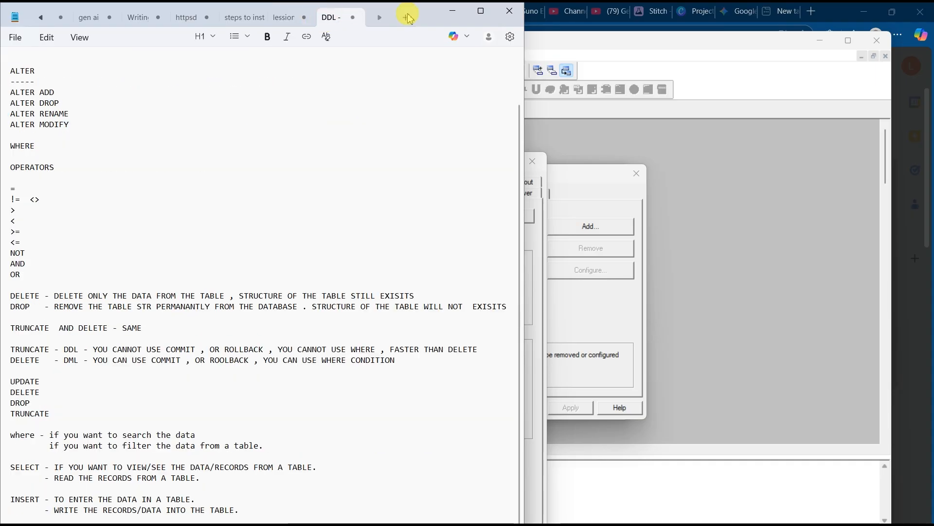
pyautogui.click(453, 11)
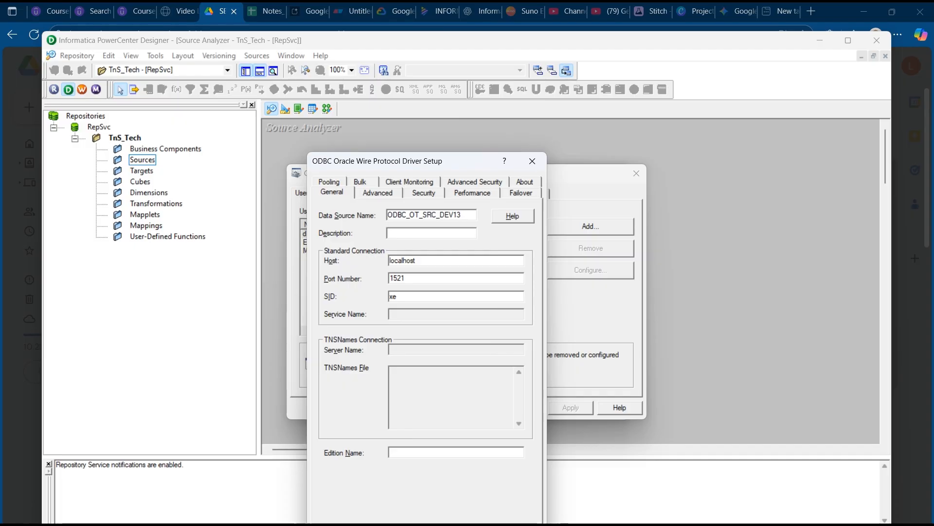
# Switch to Oracle SQL Developer and check the host, port and SID settings of the OT_SRC_DEV13 connection
pyautogui.click(598, 516)
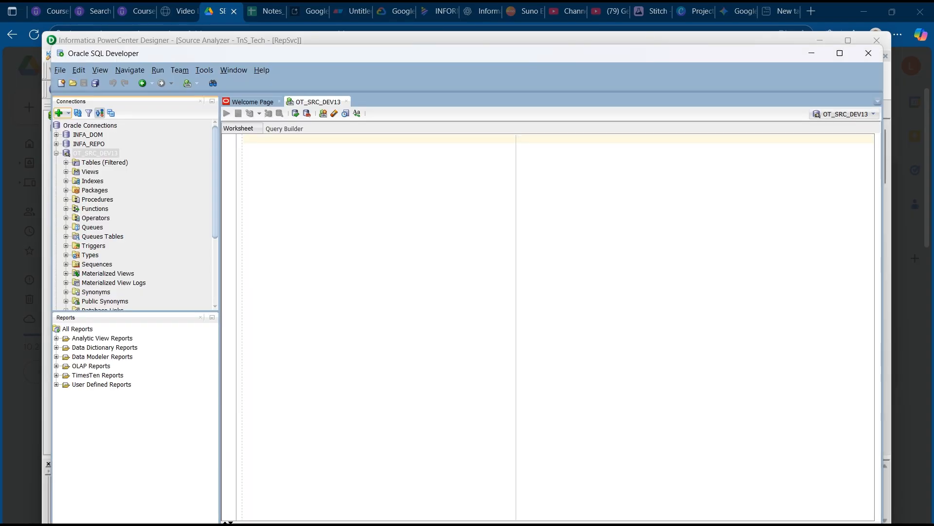
pyautogui.click(58, 114)
pyautogui.click(327, 227)
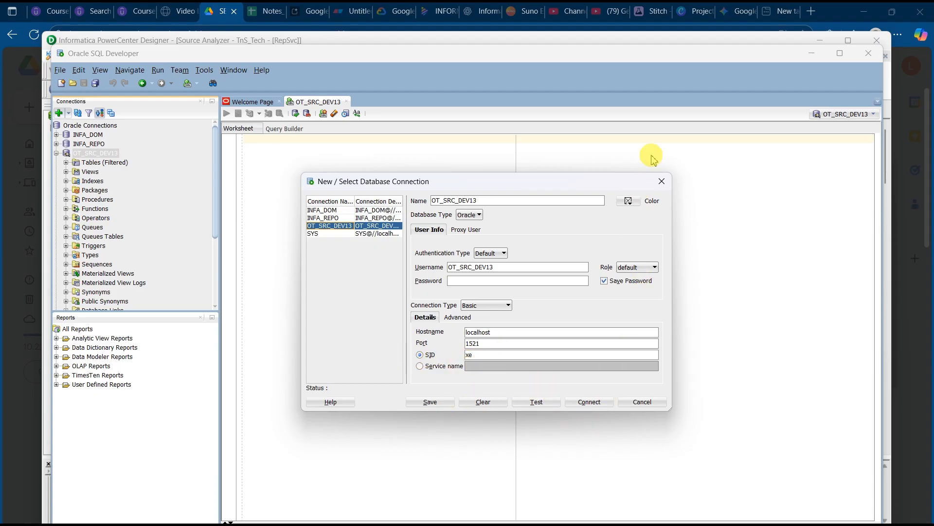
pyautogui.click(662, 181)
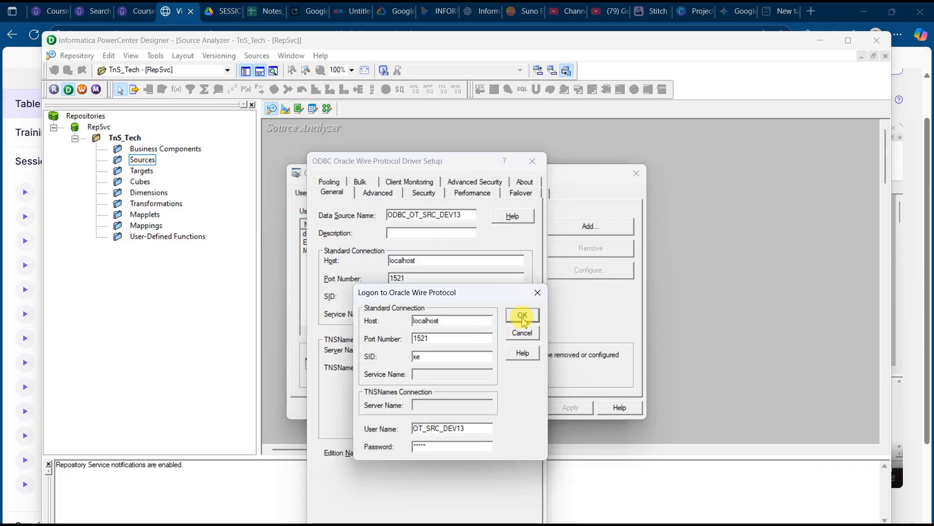
# Run the connection test for the ODBC_OT_SRC_DEV13 data source with the filled-in logon details and dismiss its result
pyautogui.click(524, 319)
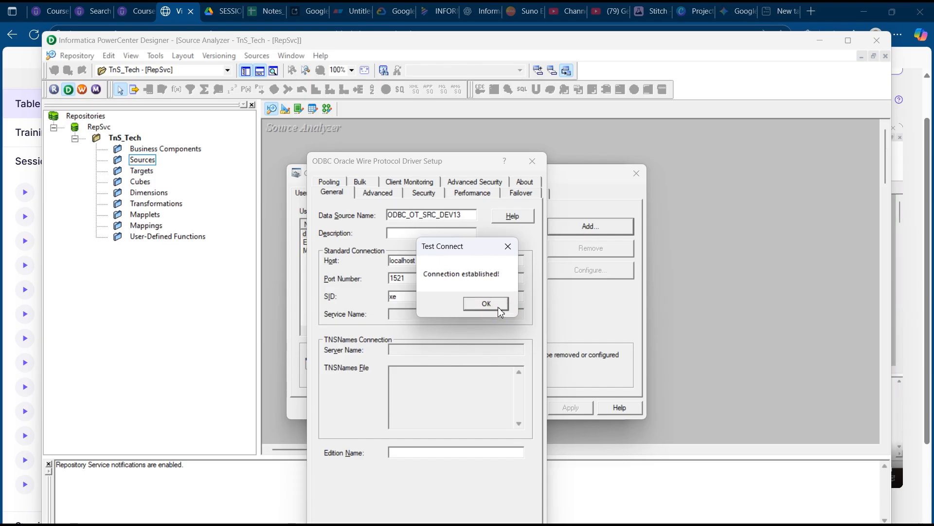
pyautogui.click(497, 310)
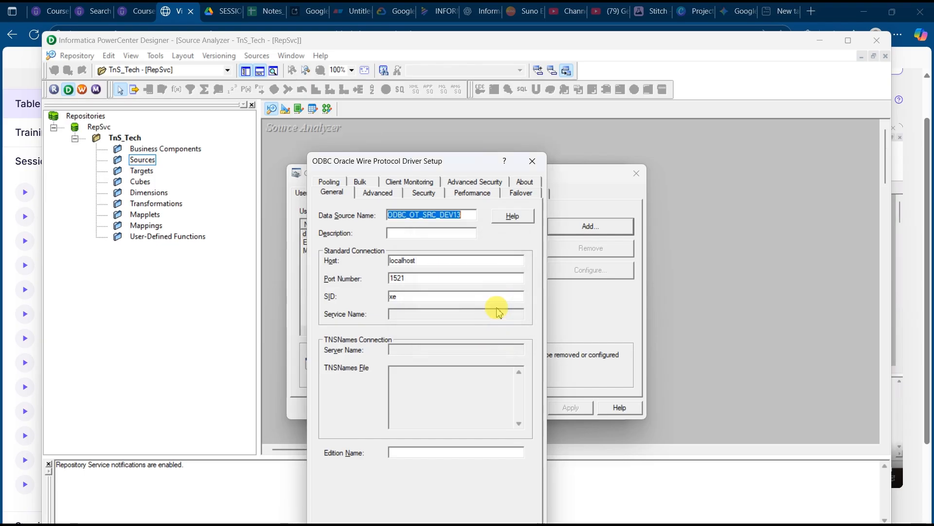
# Test the ODBC_OT_SRC_DEV13 connection with user name OT_SRC_DEV13 and the account password, and dismiss the result
pyautogui.moveTo(452, 161); pyautogui.dragTo(480, 110)
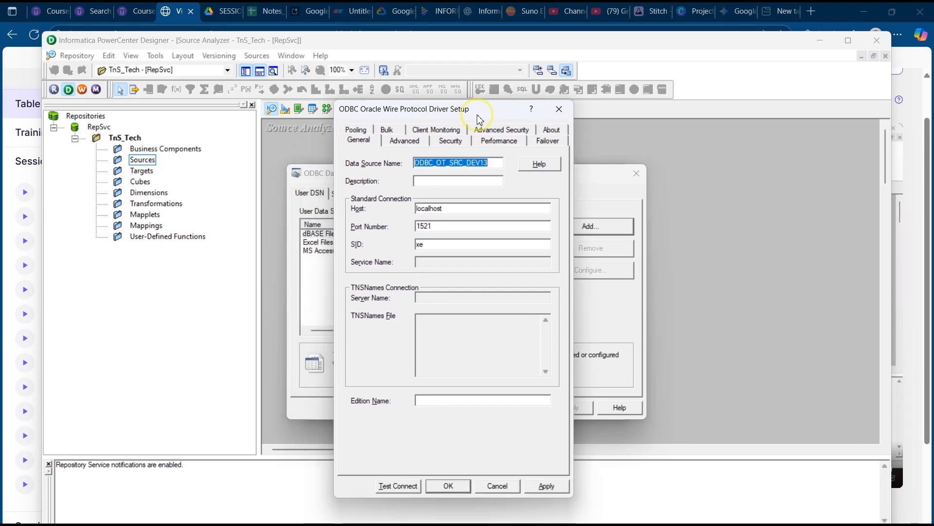
pyautogui.click(385, 487)
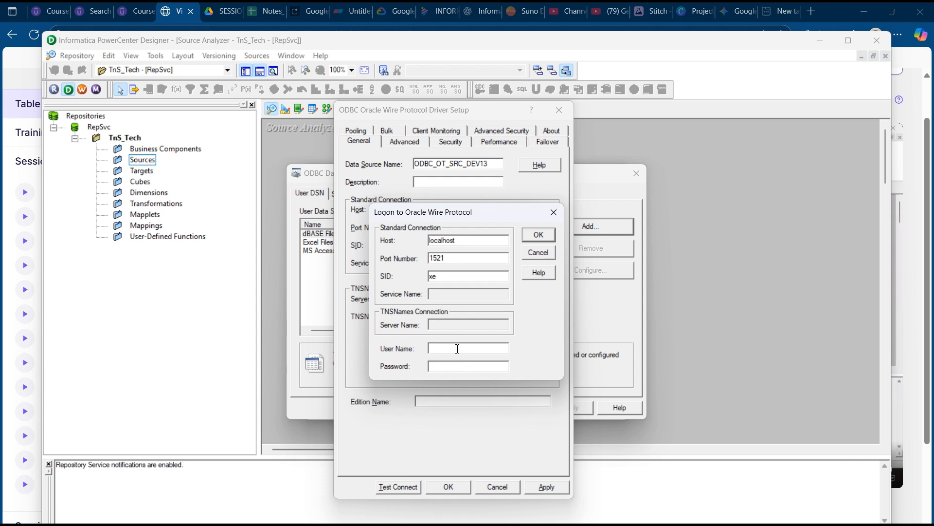
pyautogui.hotkey('ctrl', 'v')
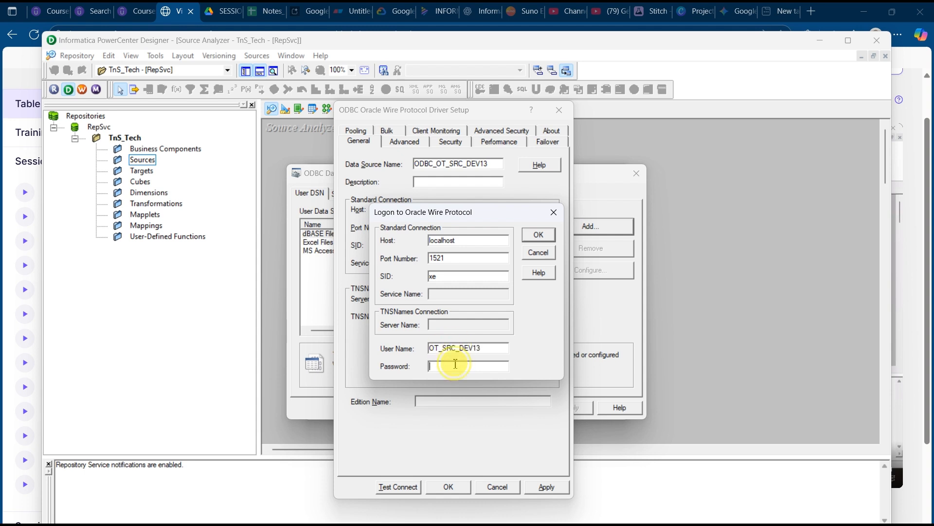
pyautogui.click(455, 363)
pyautogui.write('O')
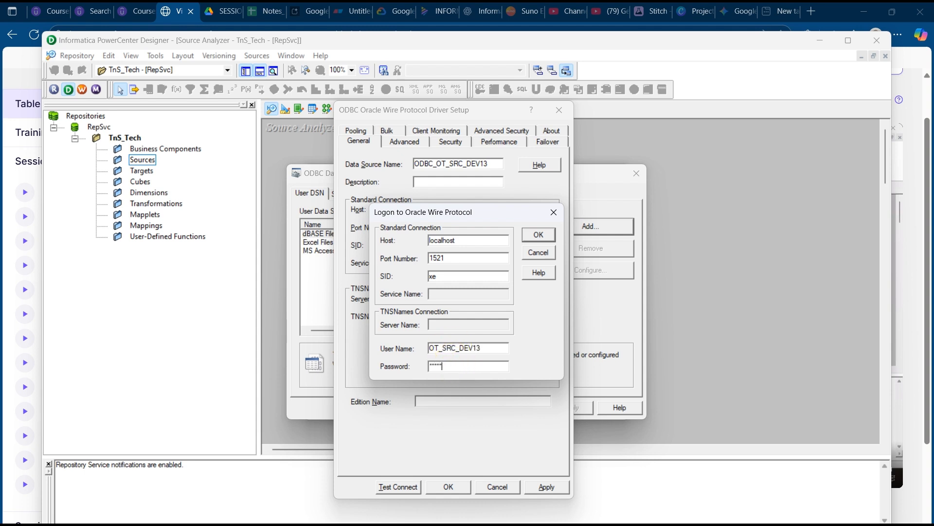
pyautogui.click(538, 235)
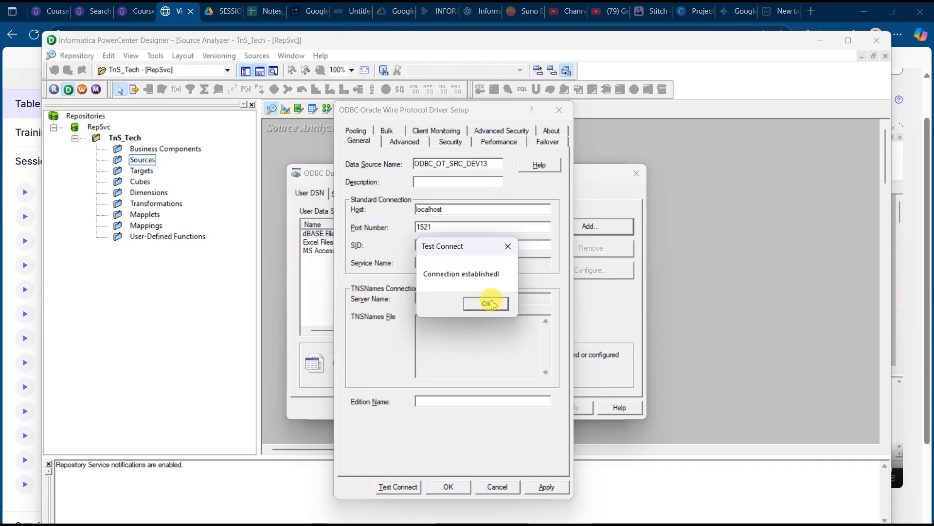
pyautogui.click(487, 304)
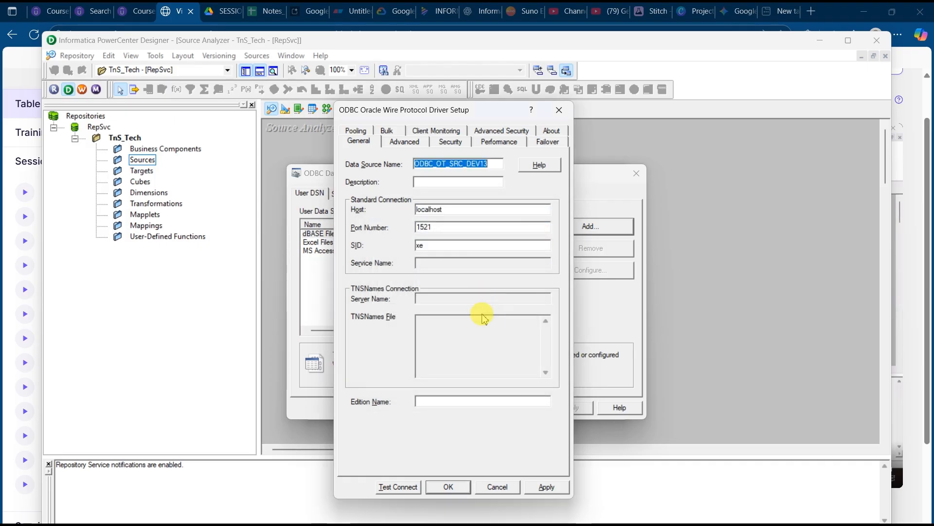
# Save the ODBC_OT_SRC_DEV13 user data source and close the ODBC Data Source Administrator with it selected
pyautogui.click(547, 487)
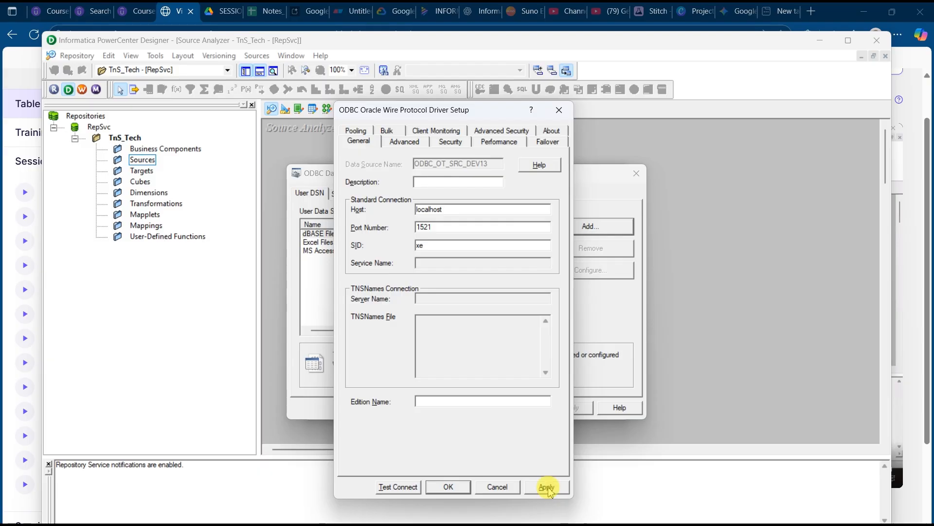
pyautogui.click(450, 487)
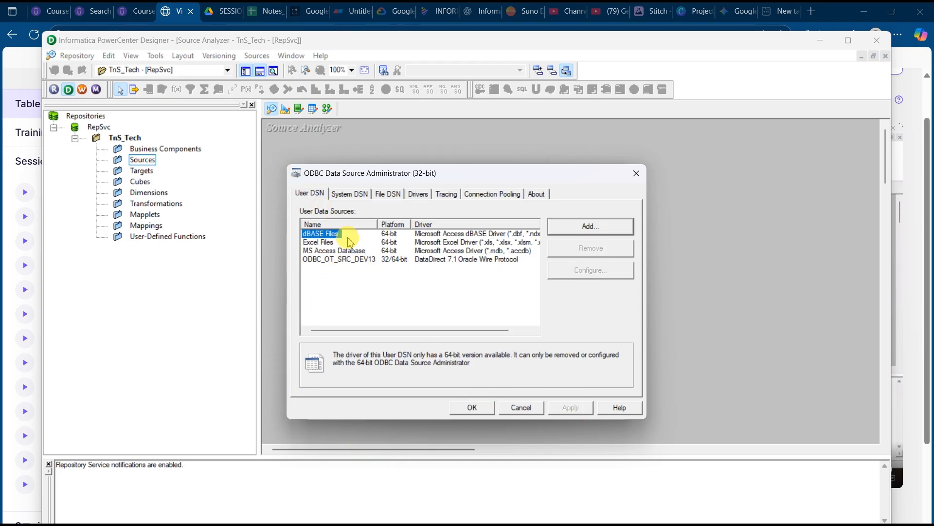
pyautogui.click(352, 259)
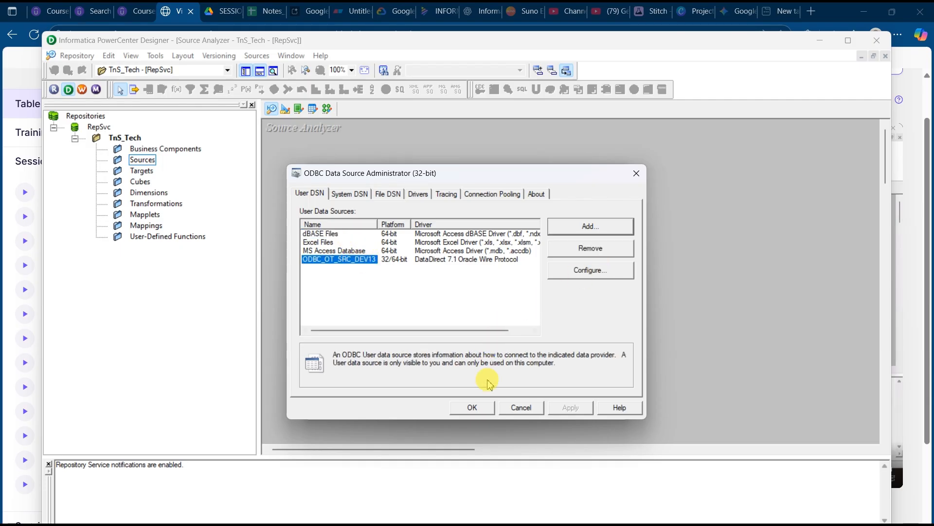
pyautogui.click(472, 408)
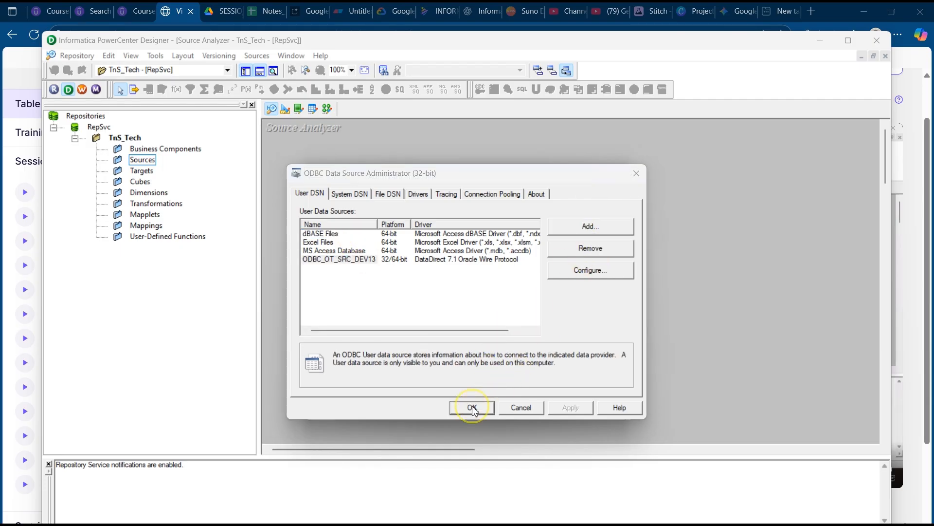
# Connect the table import to the ODBC_OT_SRC_DEV13 data source with username and owner name OT_SRC_DEV13 and the account password
pyautogui.click(535, 207)
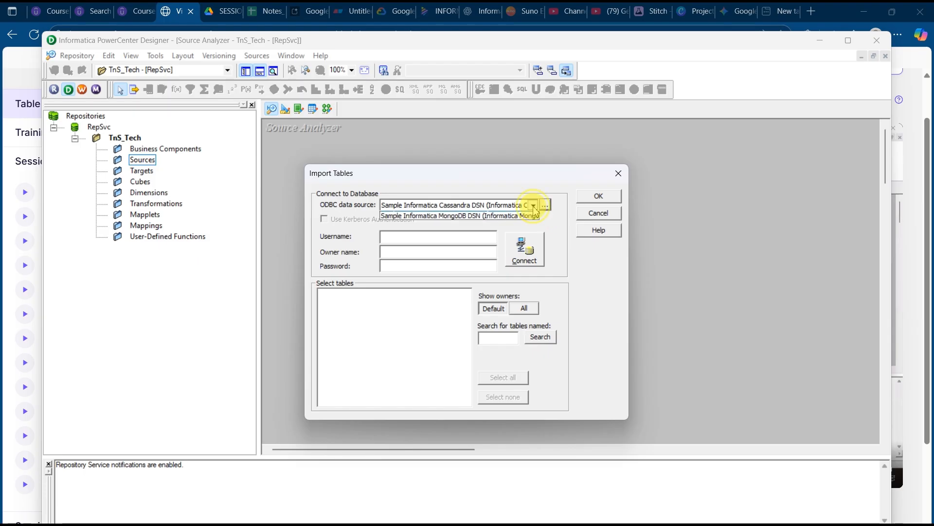
pyautogui.click(413, 217)
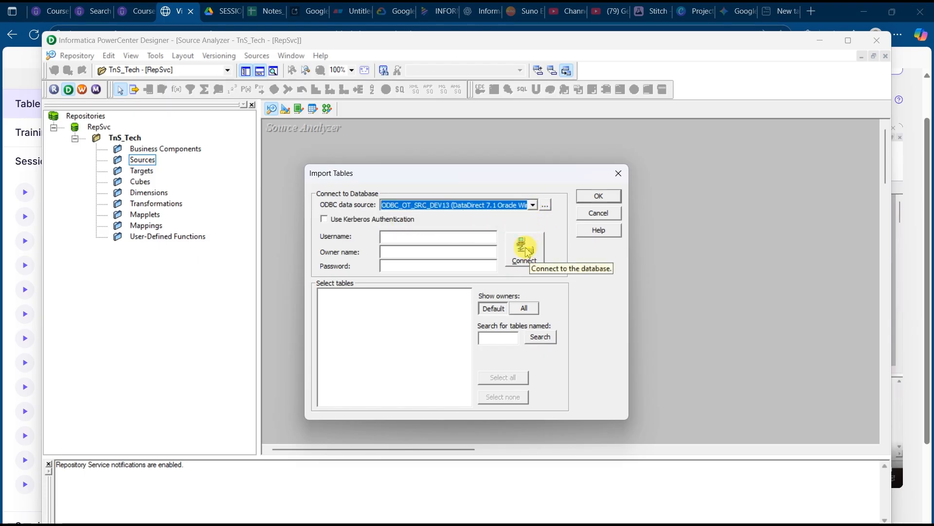
pyautogui.click(431, 236)
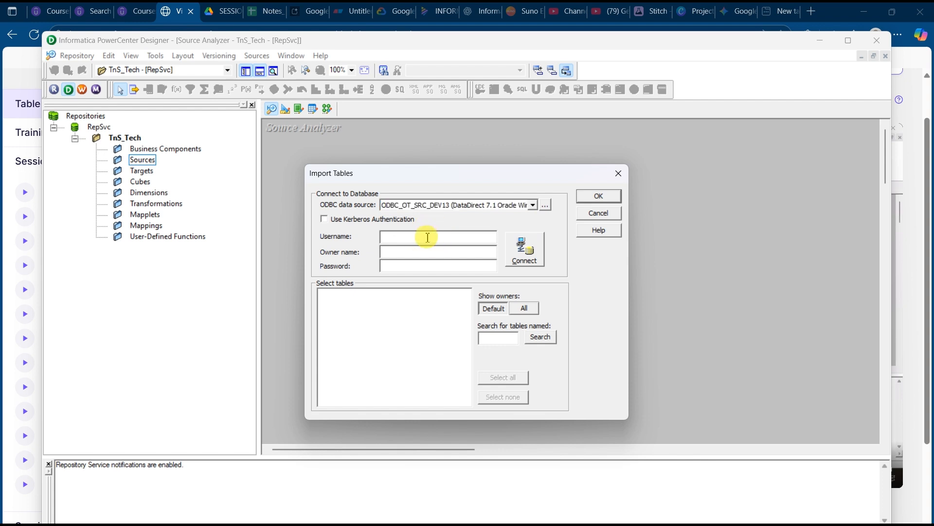
pyautogui.write('OT_SRC_DEV13')
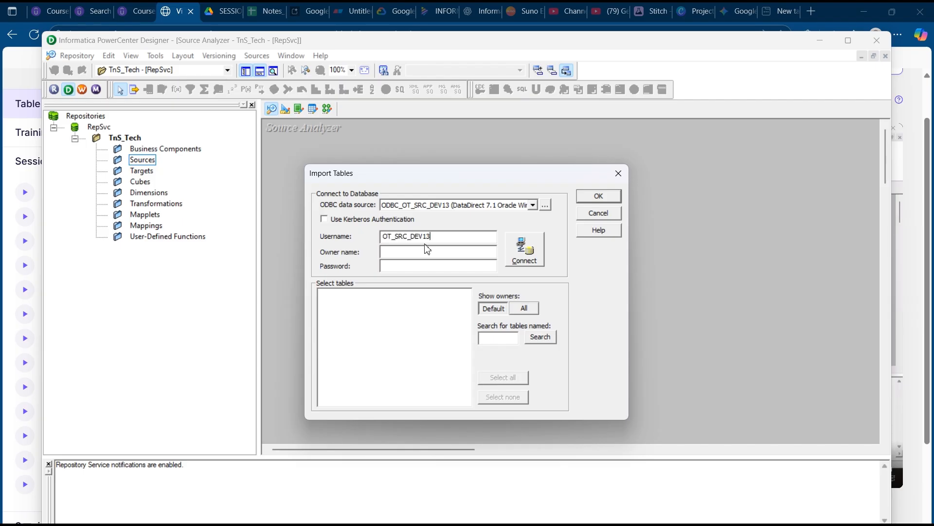
pyautogui.click(411, 265)
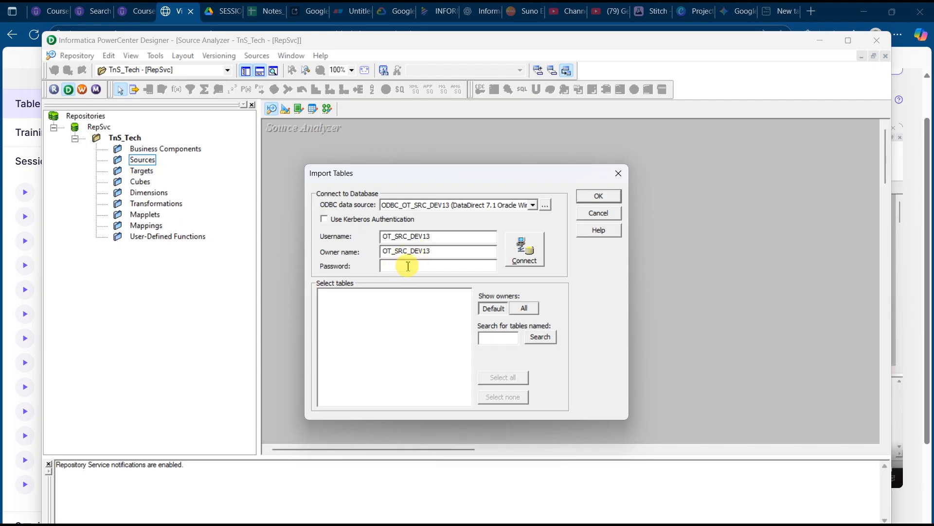
pyautogui.write('*')
pyautogui.click(532, 241)
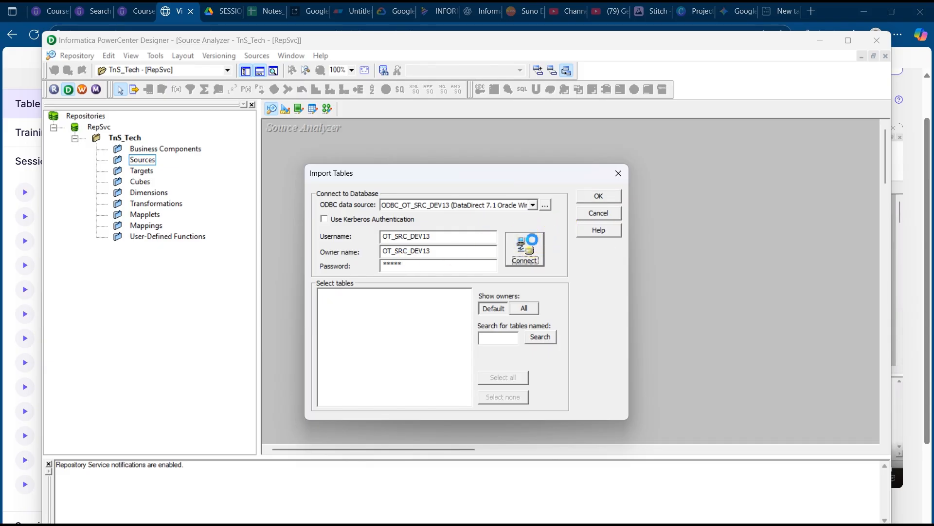
pyautogui.click(354, 310)
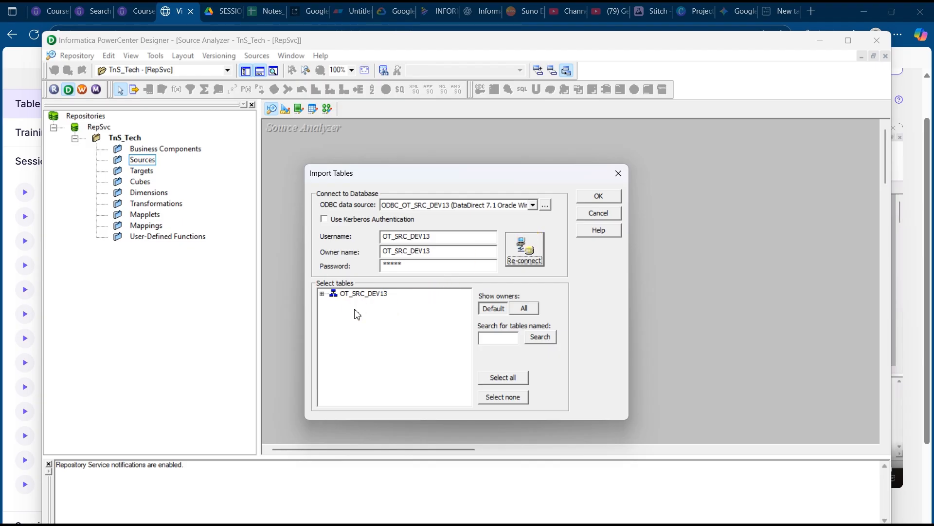
# Switch to Visual Studio Code, copy the entire "1.Schema_DDL - Execute this First.sql" script and put the editor away
pyautogui.click(212, 19)
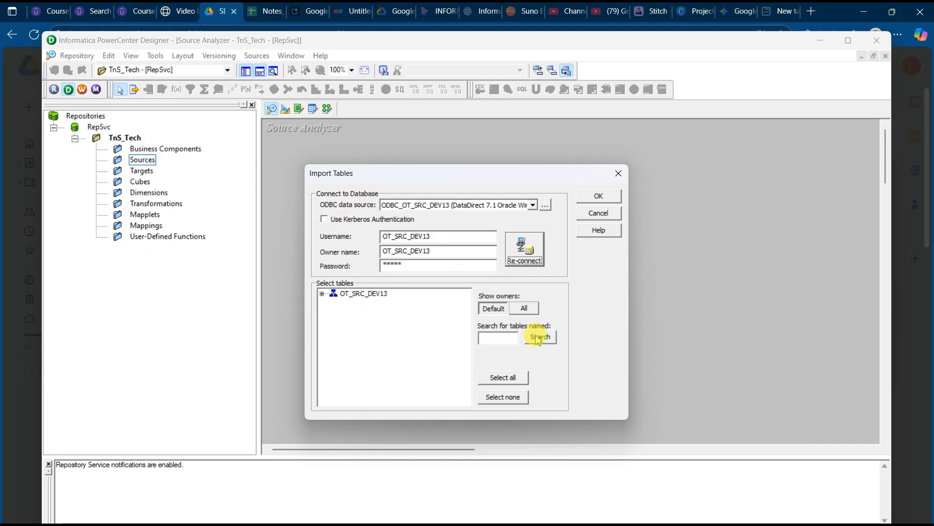
pyautogui.click(358, 482)
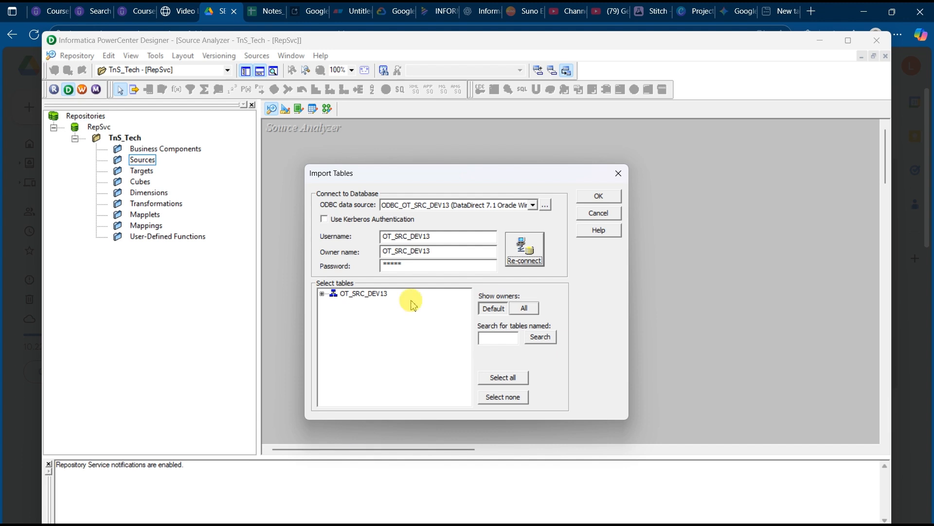
pyautogui.moveTo(330, 525)
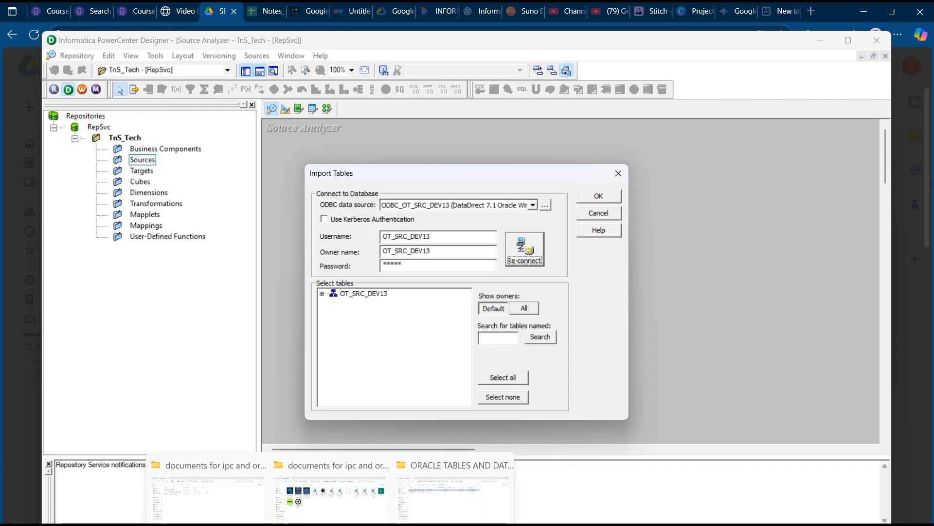
pyautogui.moveTo(431, 499)
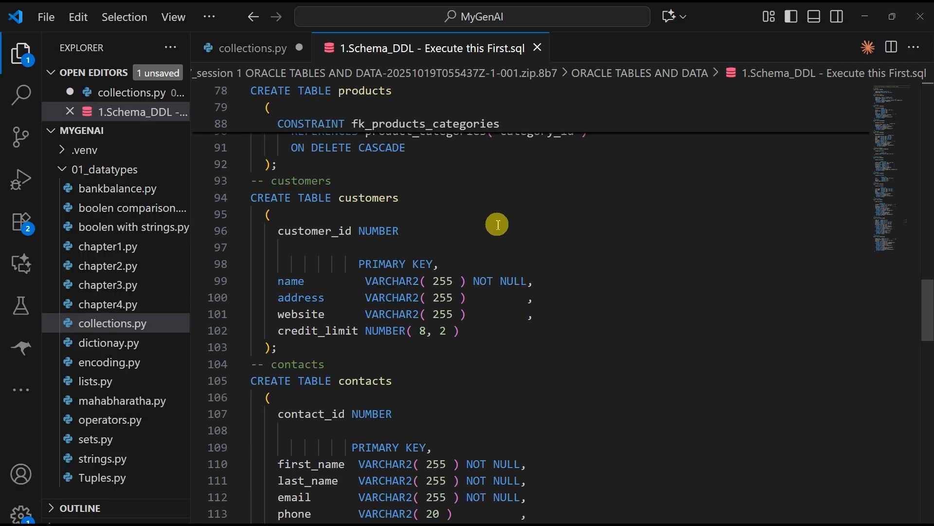
pyautogui.click(505, 232)
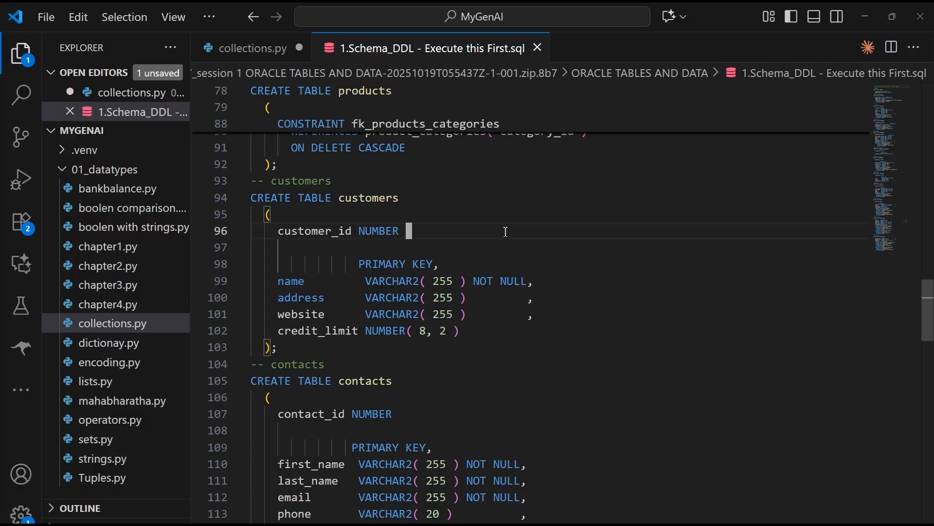
pyautogui.hotkey('ctrl', 'a')
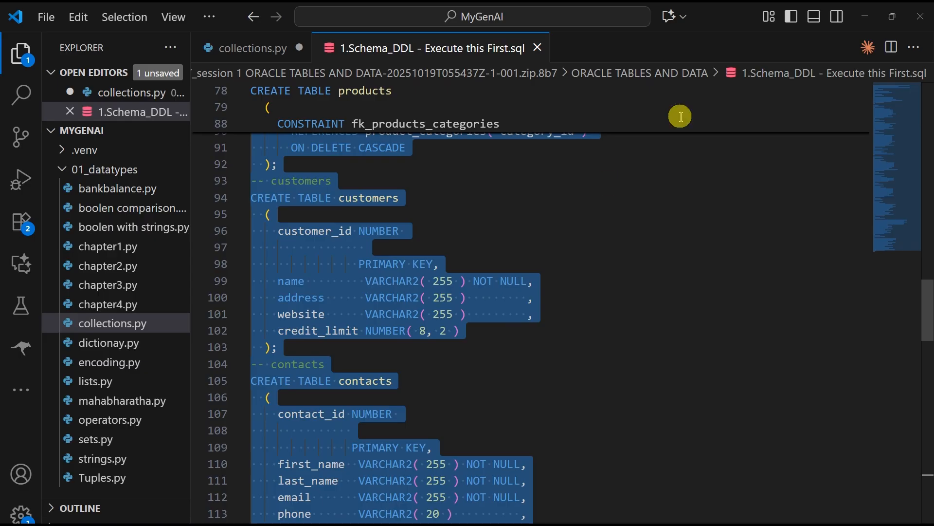
pyautogui.click(871, 18)
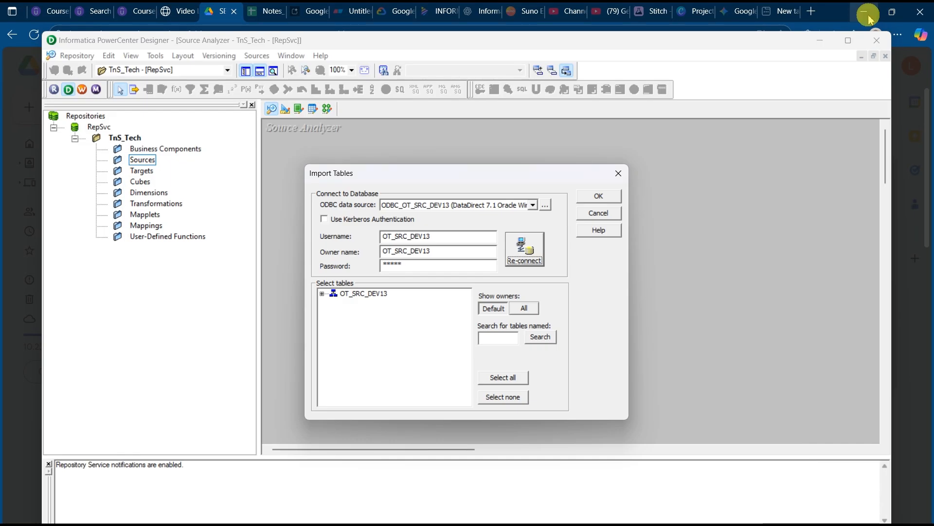
# Switch to Oracle SQL Developer, paste the schema DDL script into the OT_SRC_DEV13 worksheet and run it
pyautogui.click(548, 524)
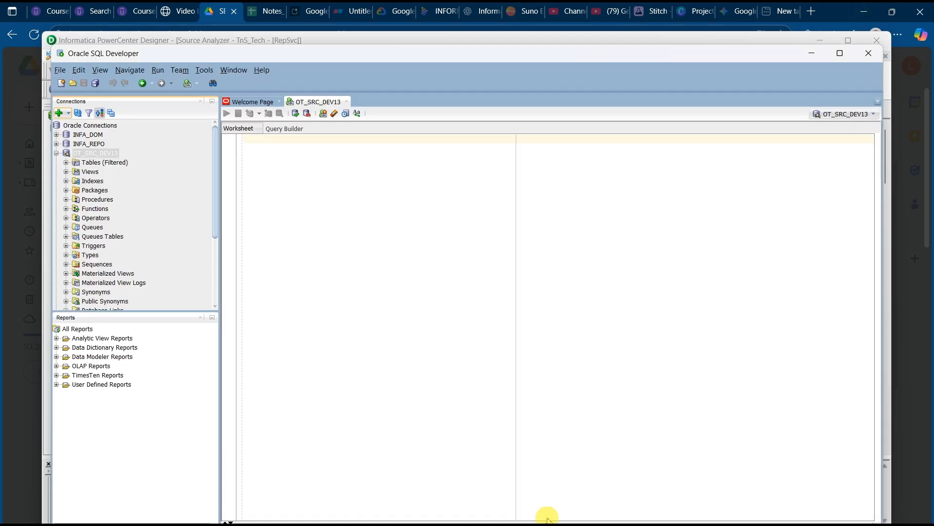
pyautogui.click(286, 195)
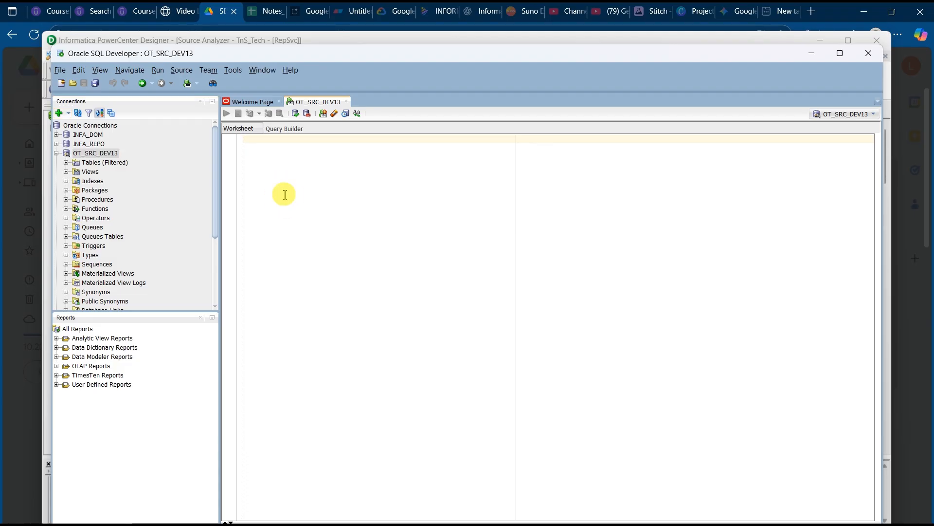
pyautogui.hotkey('ctrl', 'v')
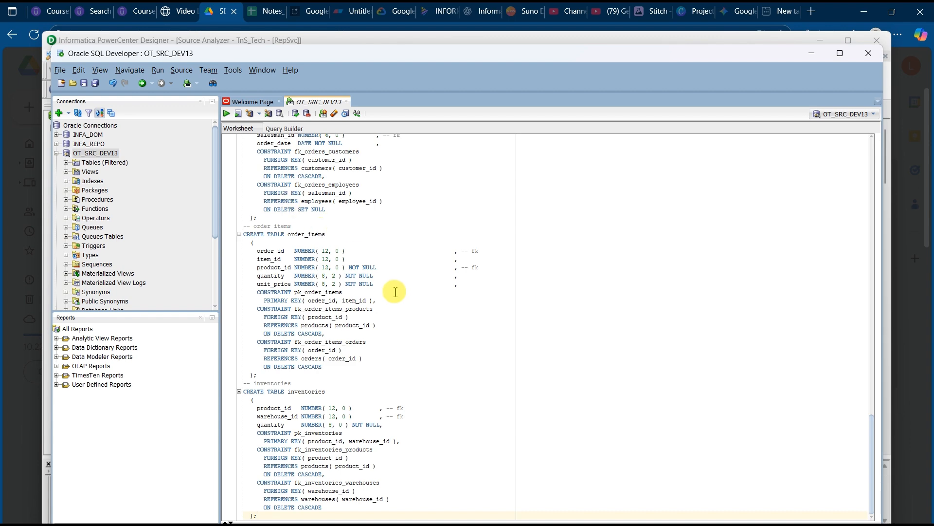
pyautogui.scroll(20, 393, 292)
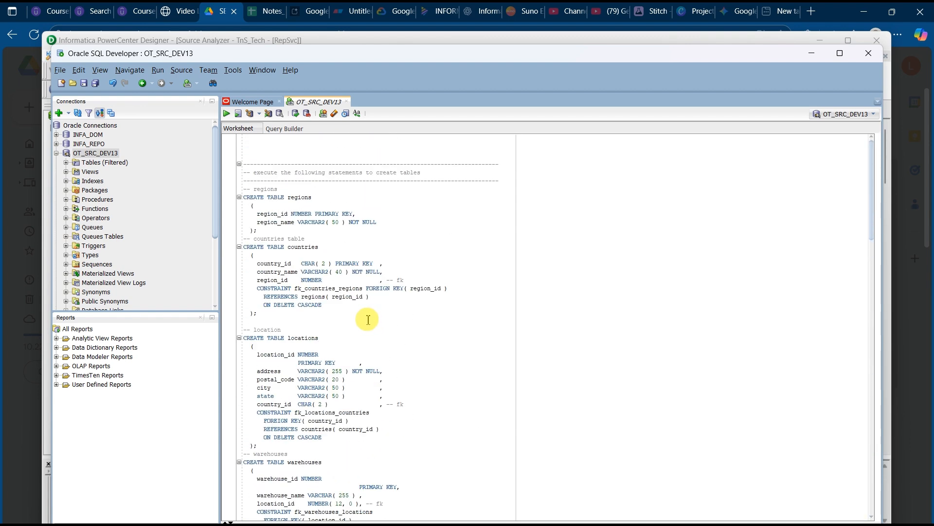
pyautogui.scroll(-20, 369, 320)
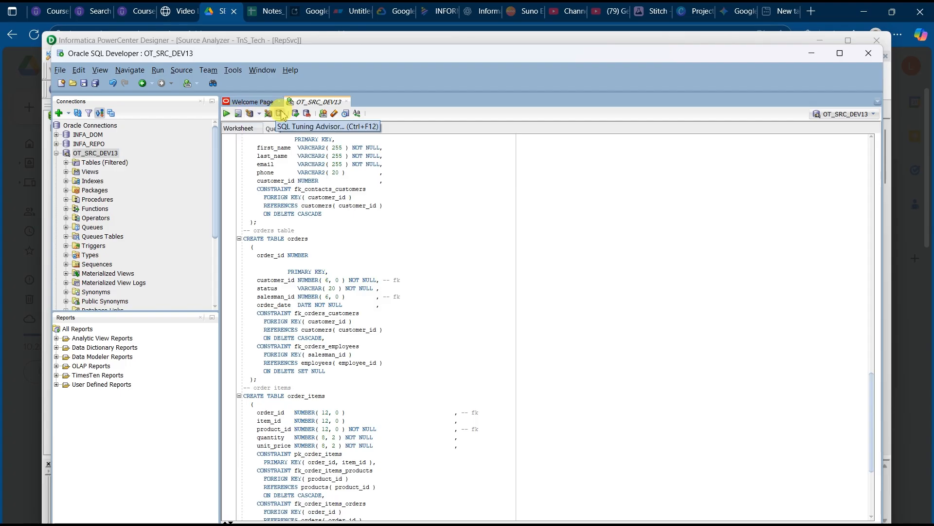
pyautogui.click(227, 115)
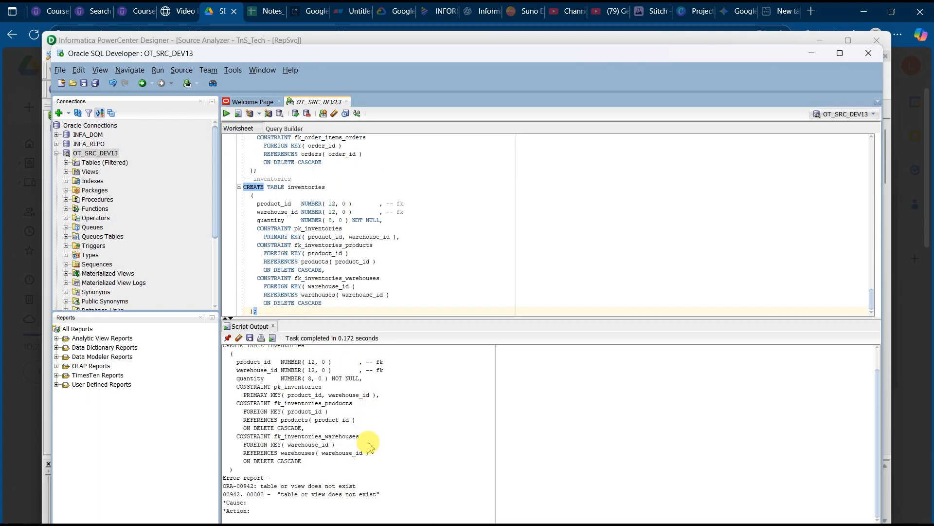
# Rerun the entire schema DDL script in the OT_SRC_DEV13 worksheet and review the script output
pyautogui.scroll(1, 371, 446)
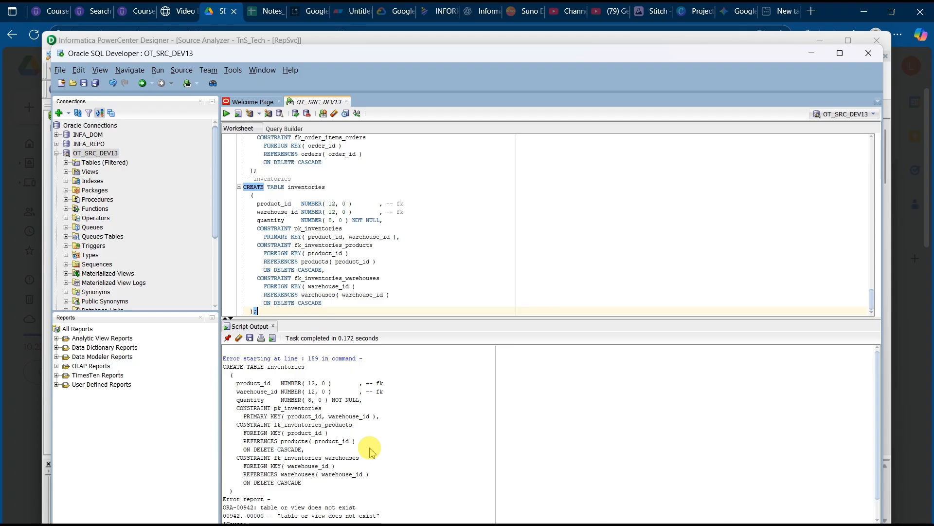
pyautogui.scroll(-1, 372, 453)
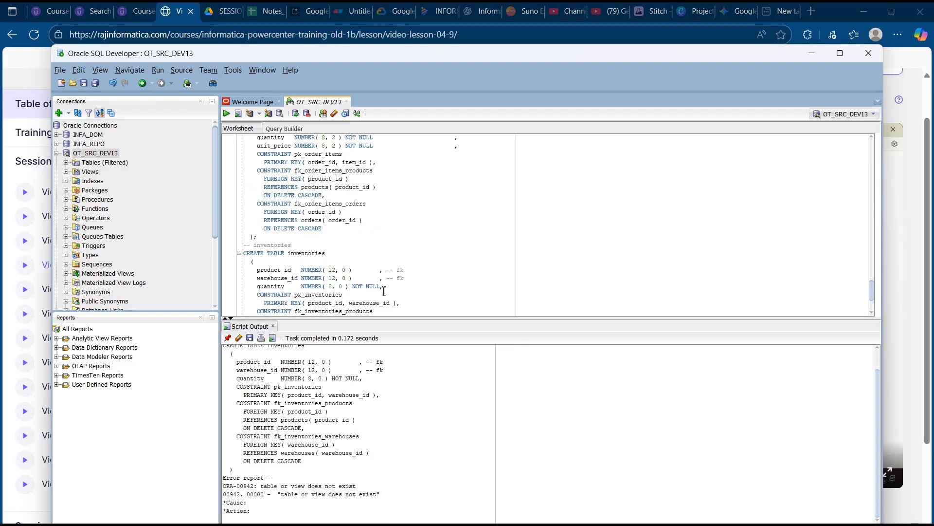
pyautogui.scroll(-1, 382, 292)
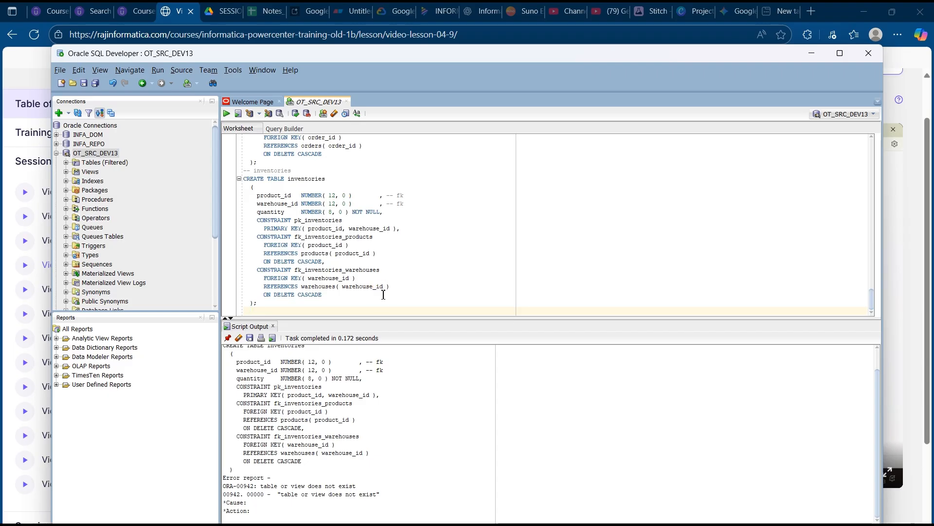
pyautogui.hotkey('ctrl', 'a')
pyautogui.scroll(10, 381, 283)
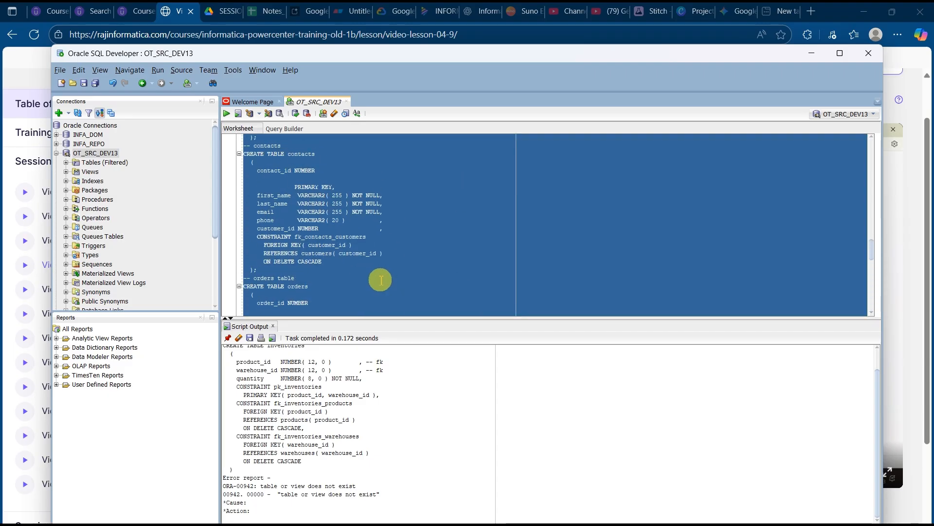
pyautogui.scroll(6, 381, 280)
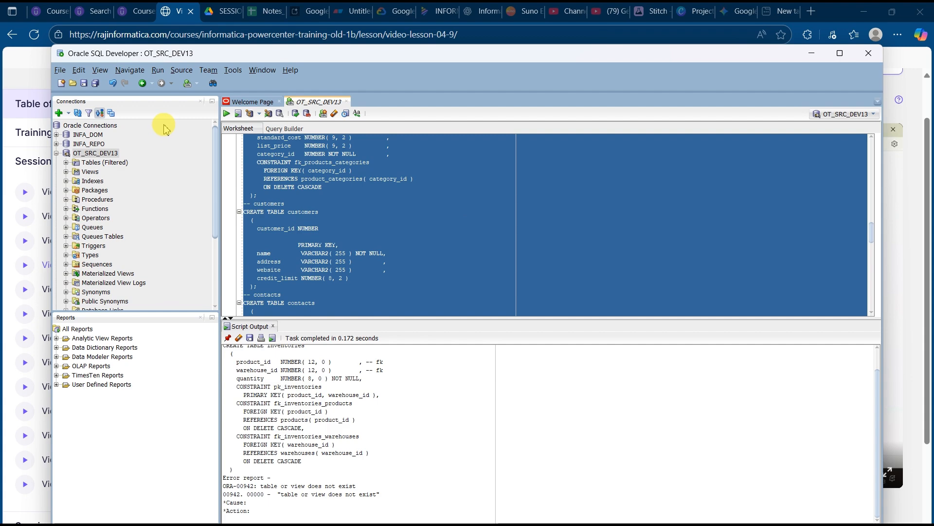
pyautogui.click(228, 114)
pyautogui.click(373, 449)
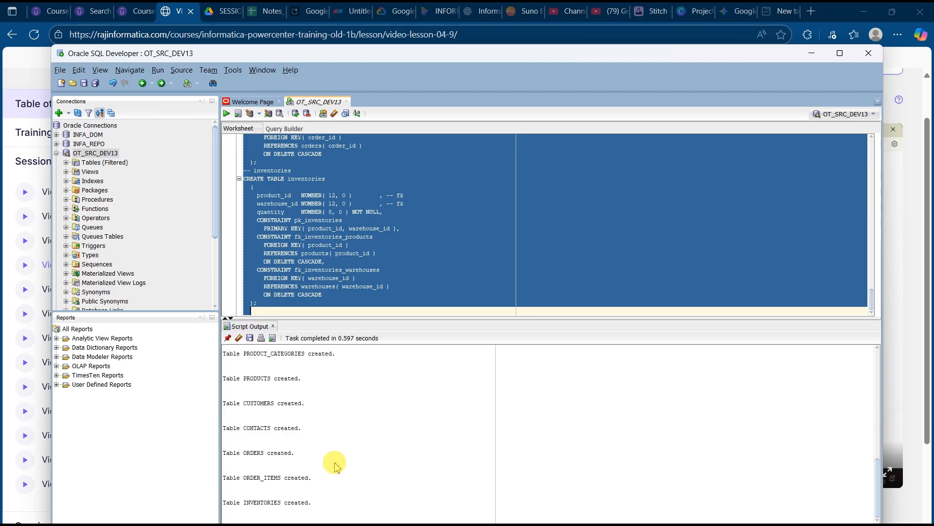
pyautogui.scroll(5, 336, 466)
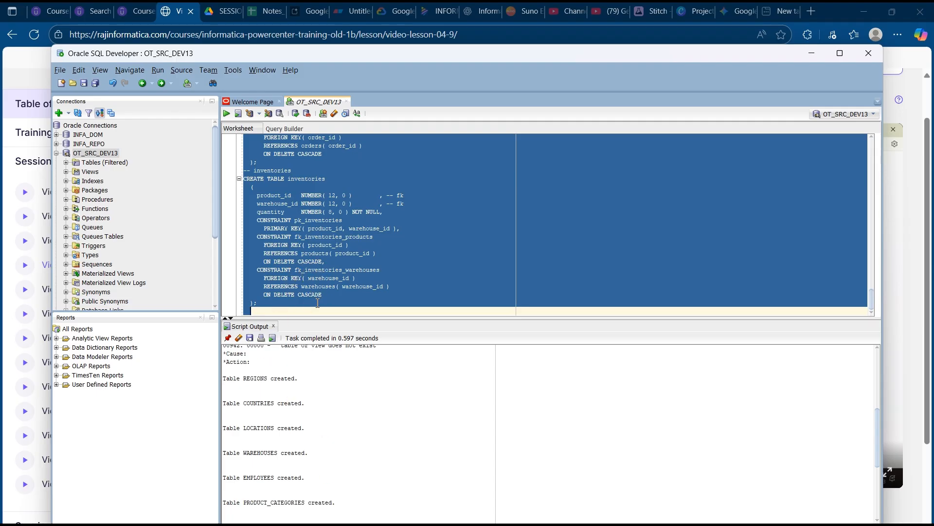
# Switch to the ORACLE TABLES AND DATA folder, open "2.Schema_DML - Execute this Second" in Visual Studio Code and copy the whole script
pyautogui.moveTo(357, 524)
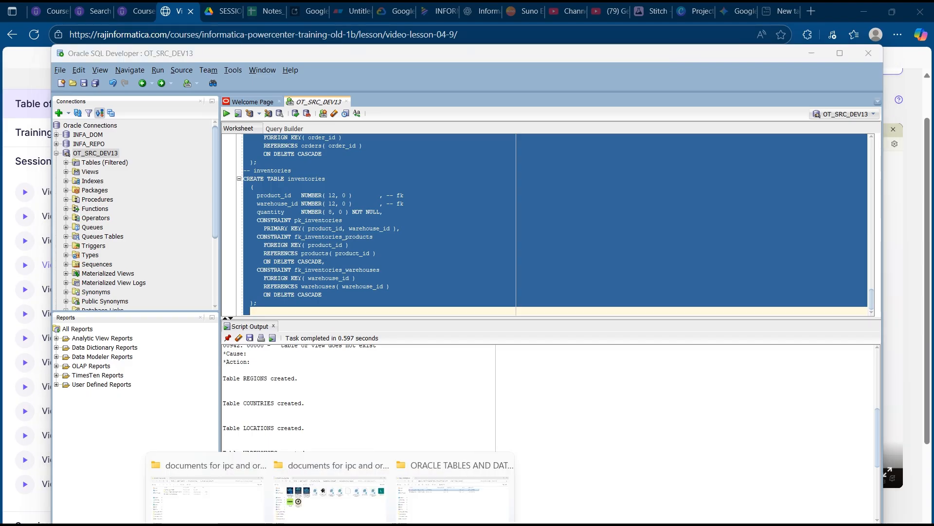
pyautogui.click(334, 499)
pyautogui.click(429, 501)
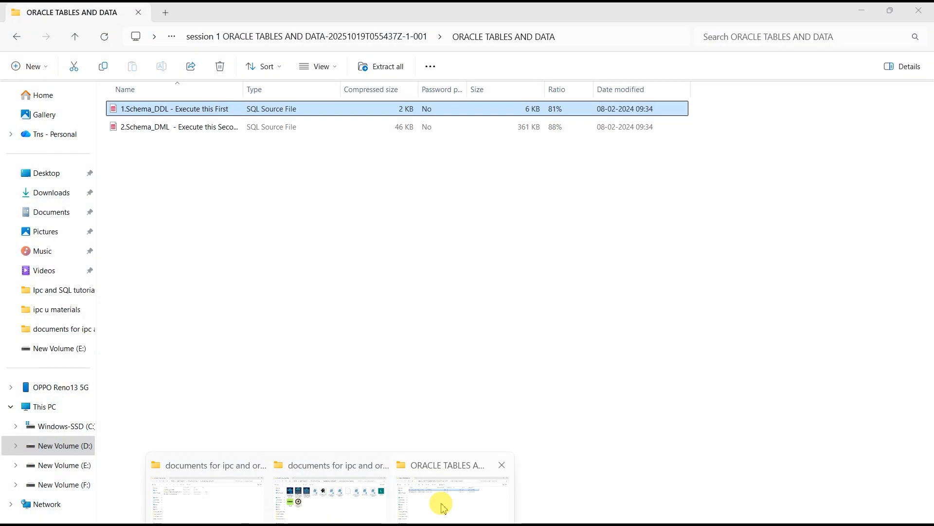
pyautogui.doubleClick(154, 134)
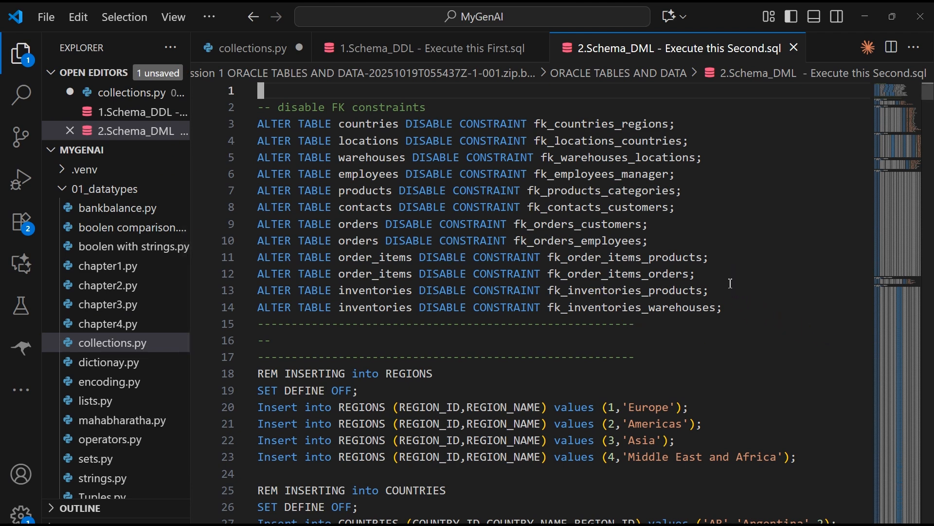
pyautogui.hotkey('ctrl', 'a')
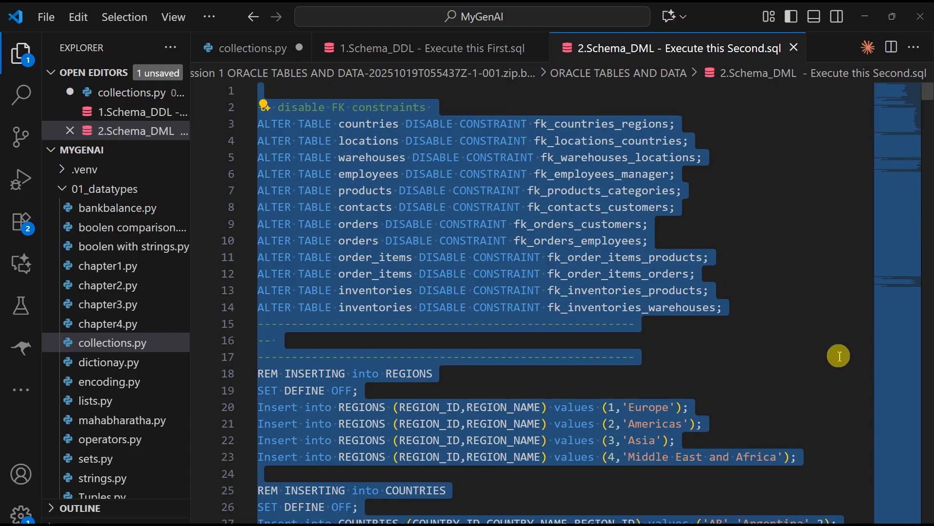
pyautogui.moveTo(571, 525)
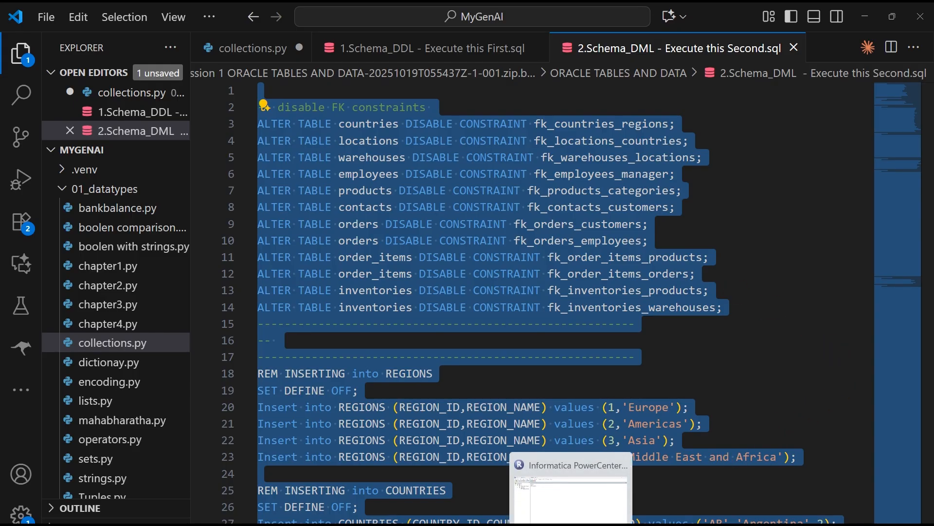
pyautogui.click(195, 255)
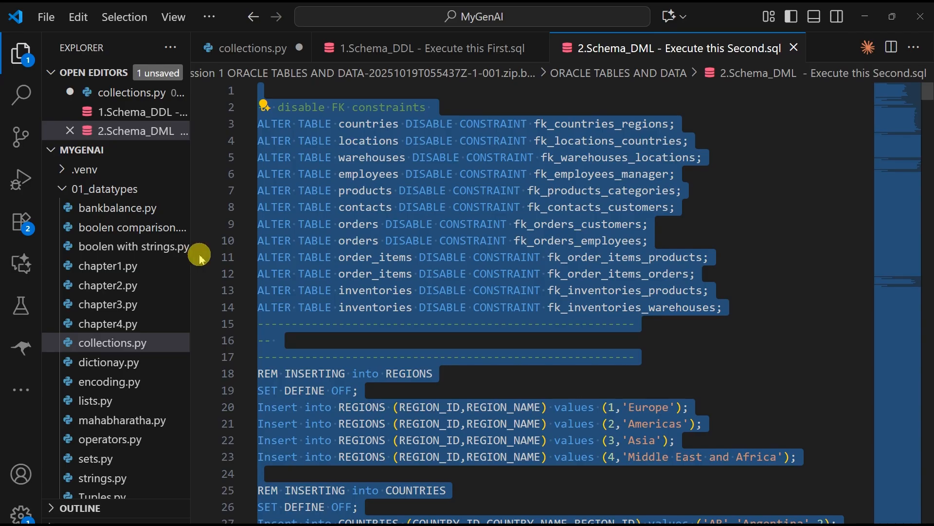
pyautogui.click(313, 280)
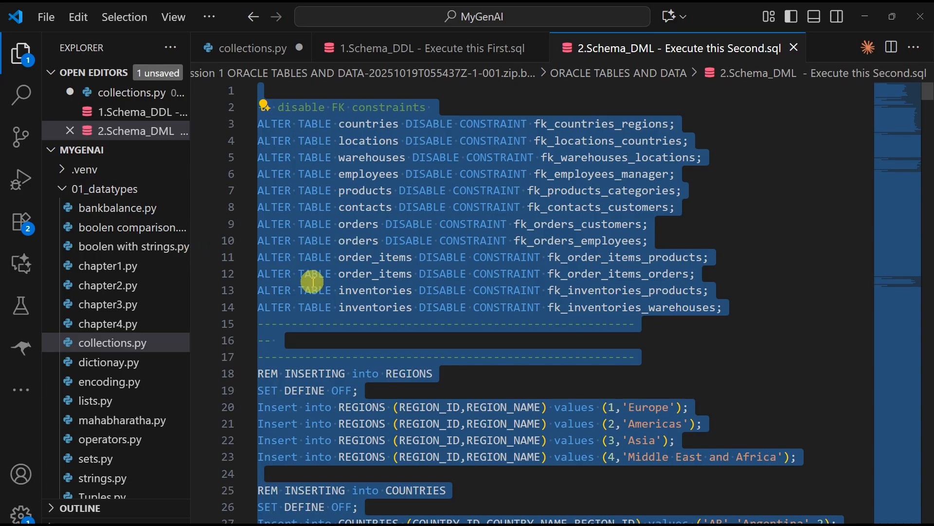
# Switch to Oracle SQL Developer, replace the OT_SRC_DEV13 worksheet contents with the copied schema DML script and run all of it
pyautogui.hotkey('alt', 'Tab')
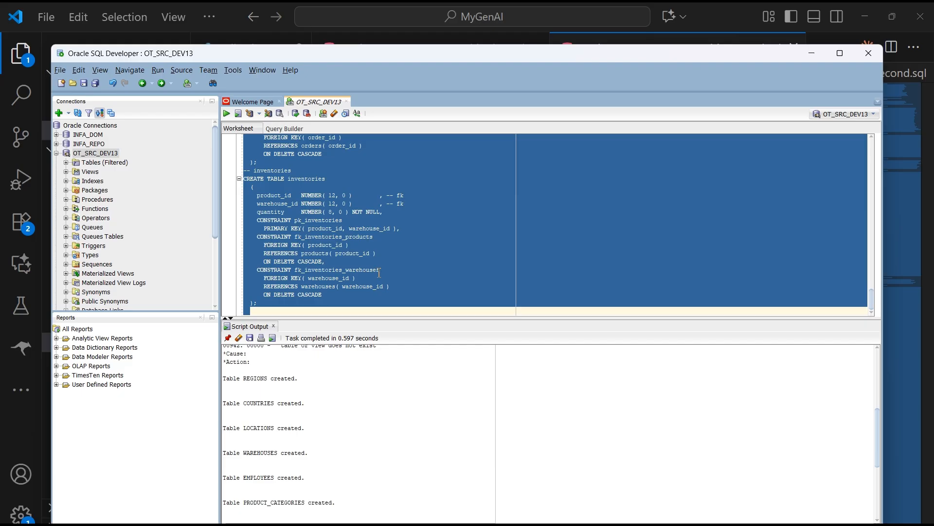
pyautogui.hotkey('ctrl', 'v')
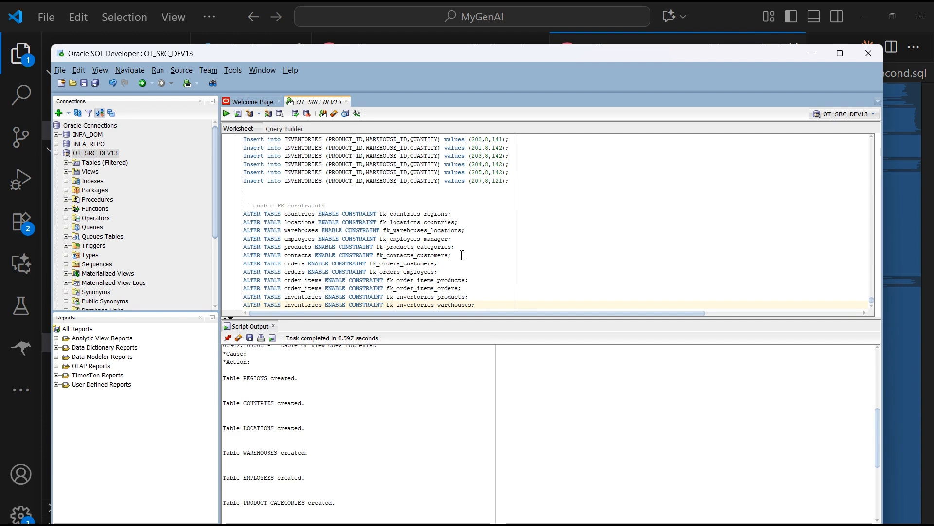
pyautogui.hotkey('ctrl', 'a')
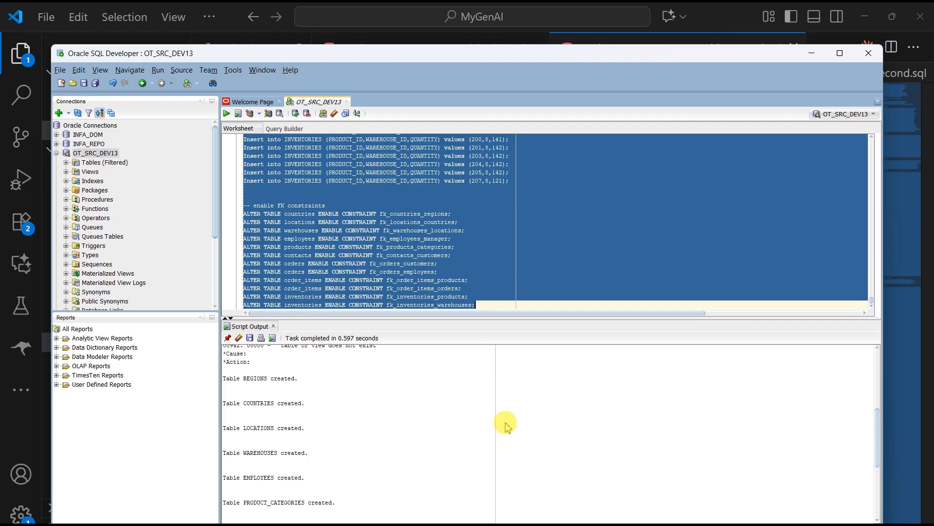
pyautogui.click(227, 114)
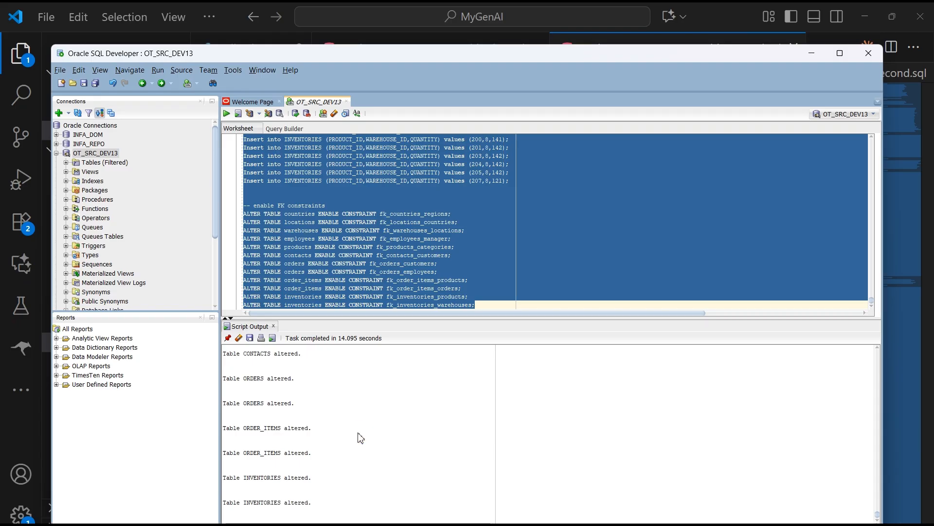
# Put SQL Developer away, switch to PowerCenter Designer and expand the OT_SRC_DEV13 table list in the table import
pyautogui.click(811, 53)
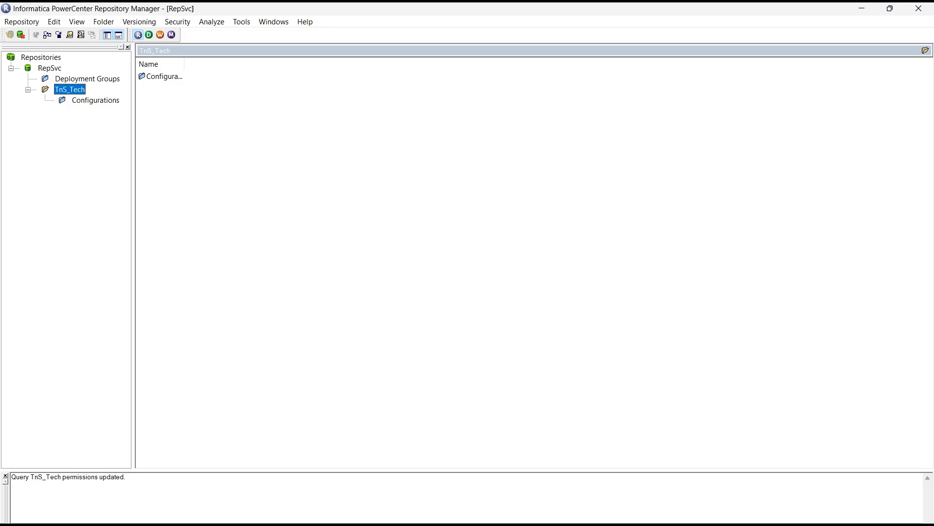
pyautogui.click(625, 506)
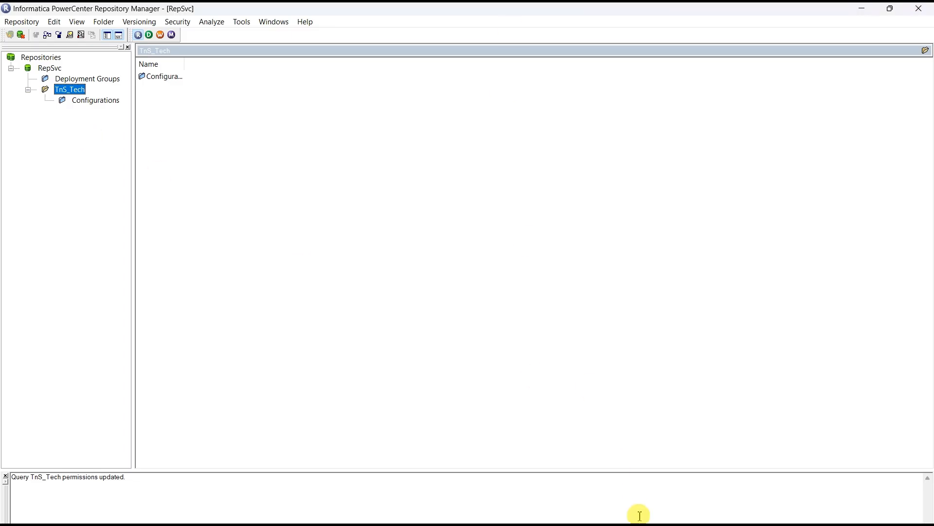
pyautogui.moveTo(678, 524)
pyautogui.click(678, 501)
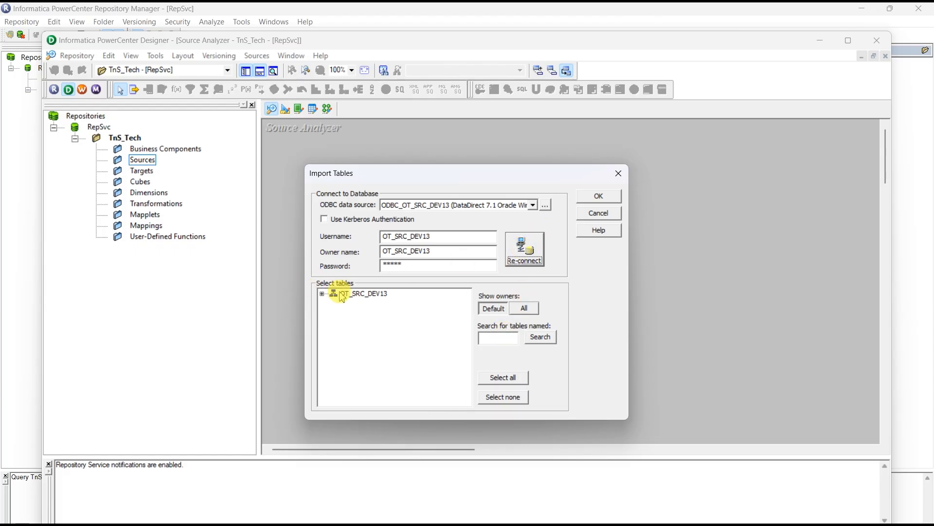
pyautogui.click(323, 294)
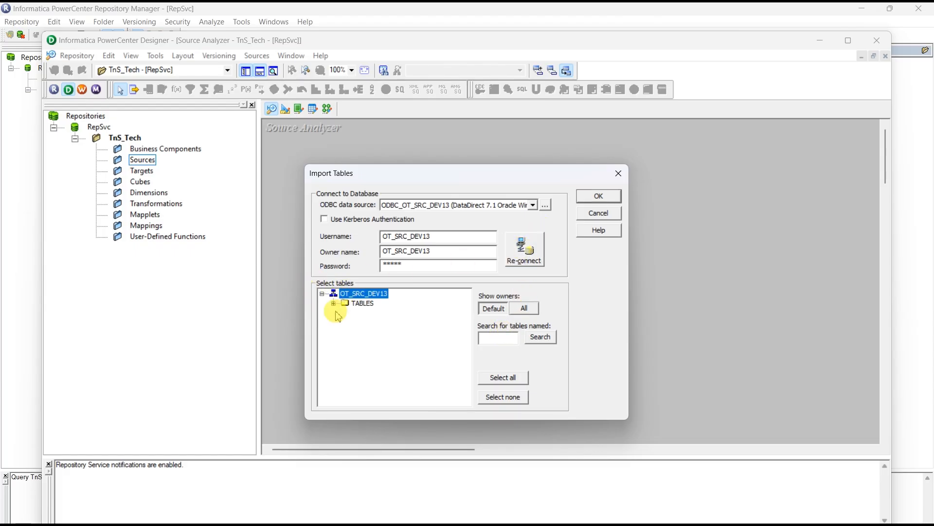
pyautogui.click(333, 304)
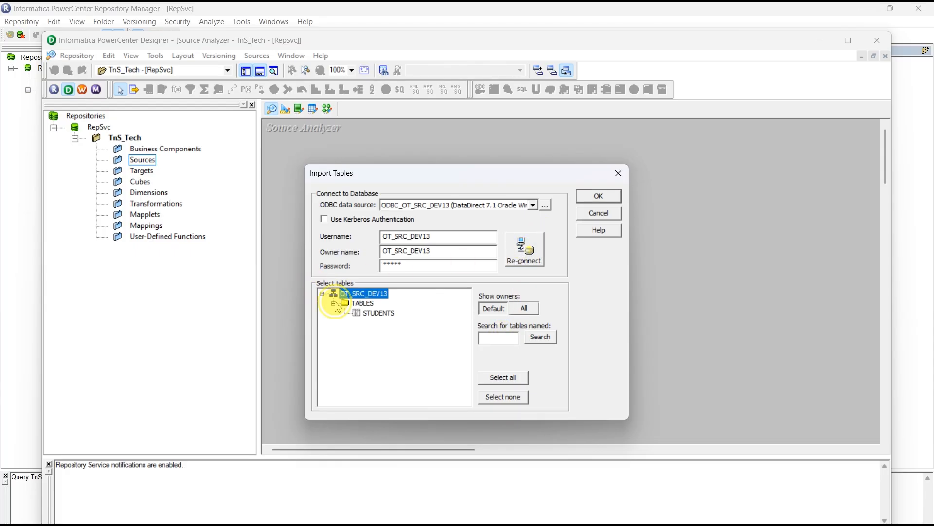
pyautogui.click(385, 314)
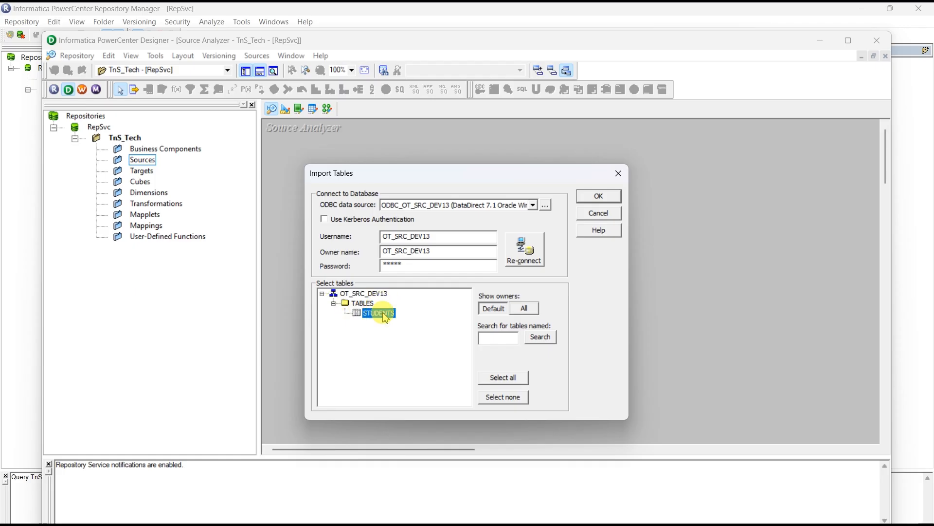
pyautogui.click(359, 303)
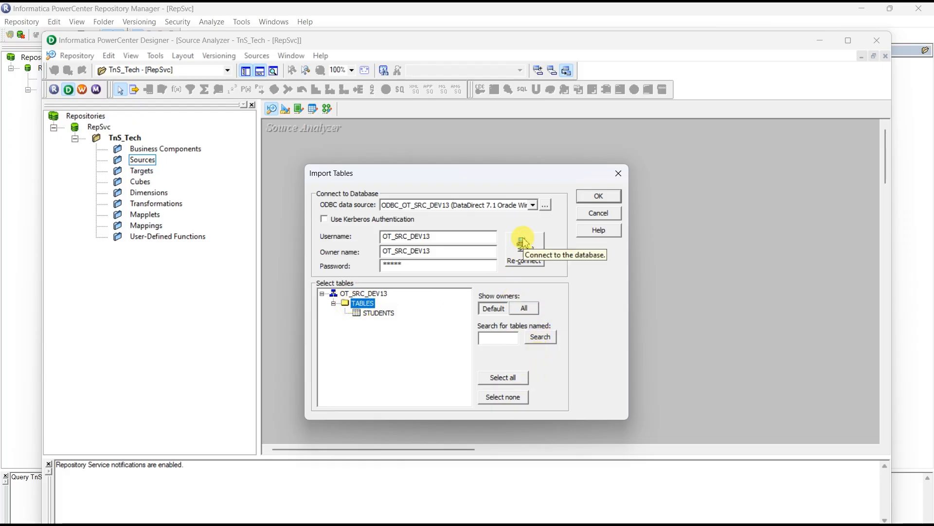
# Reconnect the table import to the database and import the CUSTOMERS table from OT_SRC_DEV13 as a source
pyautogui.click(525, 265)
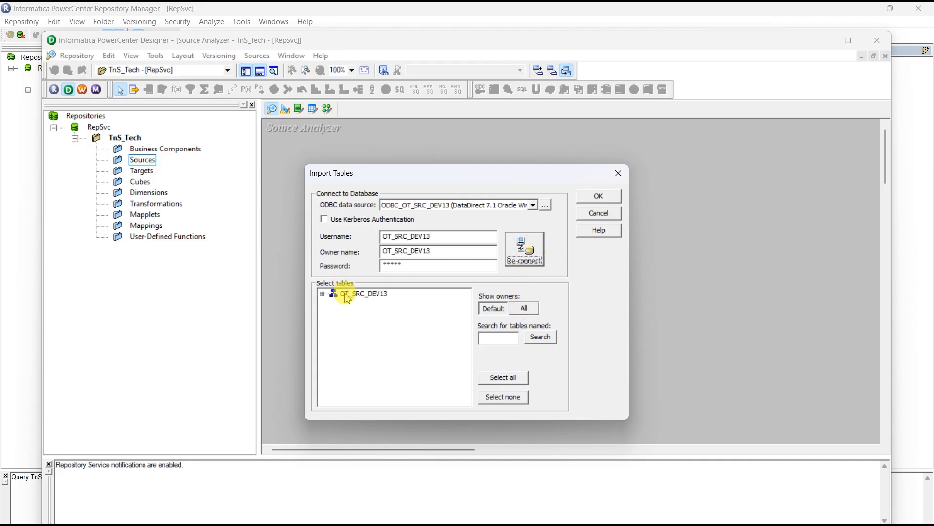
pyautogui.click(321, 293)
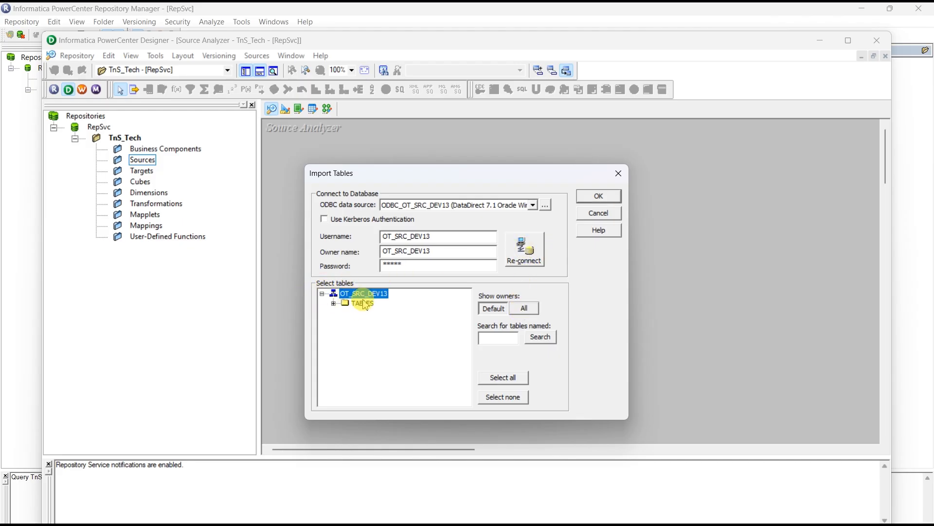
pyautogui.click(334, 303)
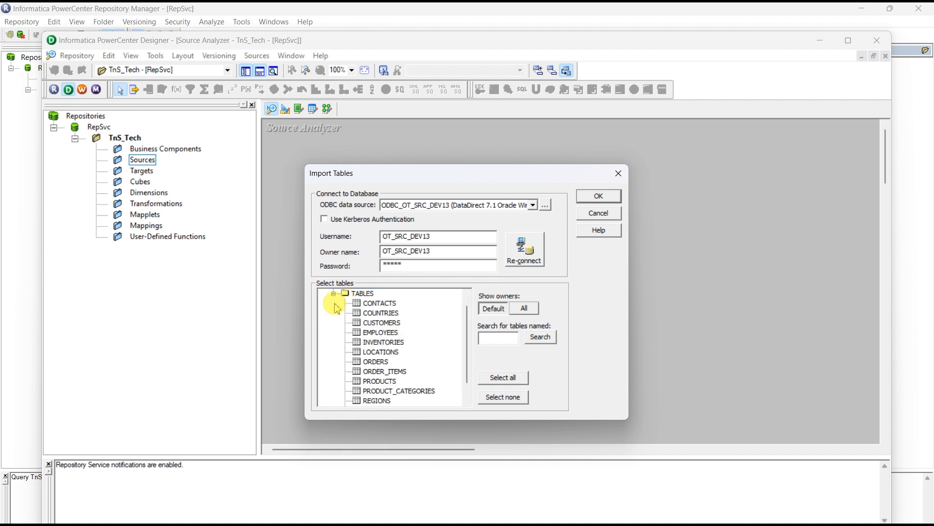
pyautogui.click(379, 324)
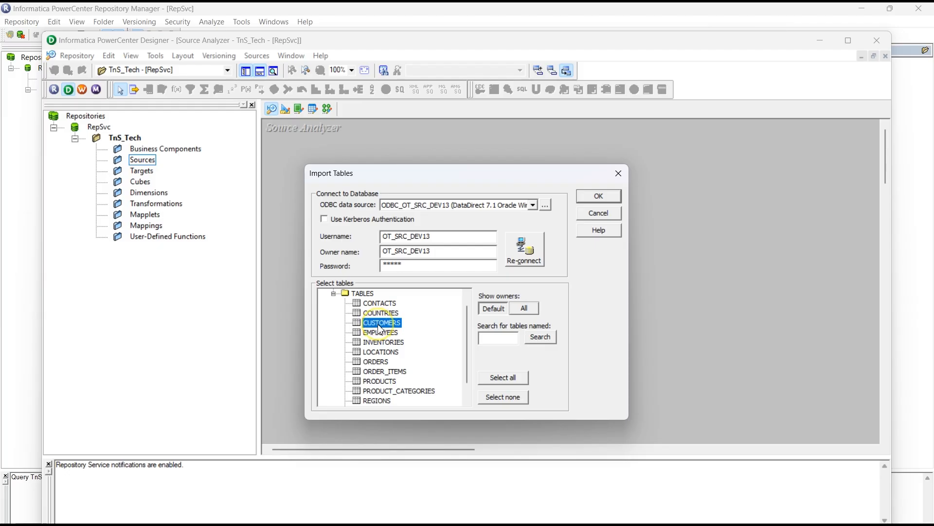
pyautogui.click(613, 198)
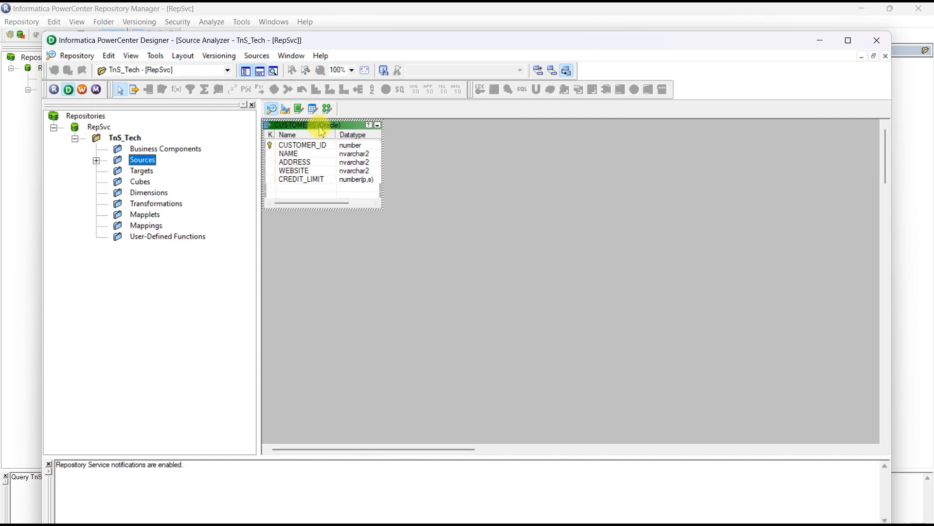
# Reposition the CUSTOMERS source definition slightly lower on the Source Analyzer workspace, just below its title
pyautogui.moveTo(321, 130); pyautogui.dragTo(336, 162)
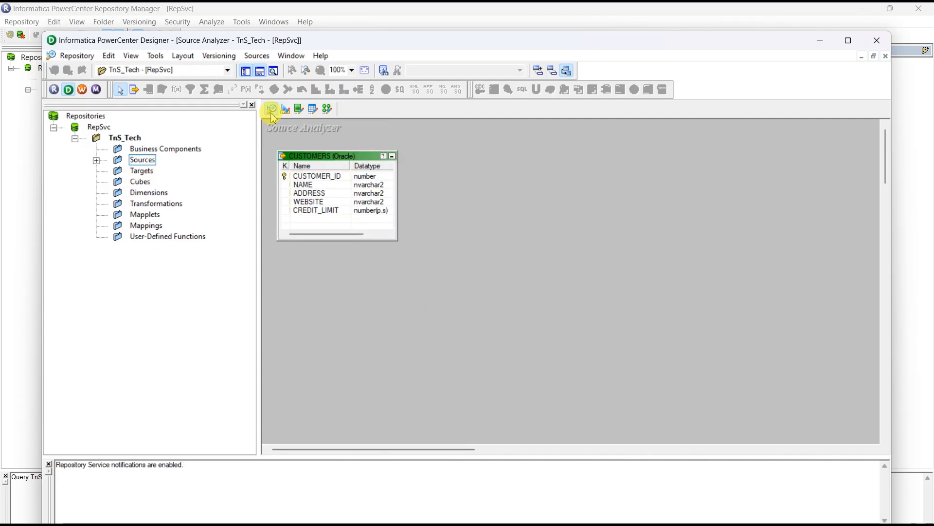
pyautogui.click(311, 162)
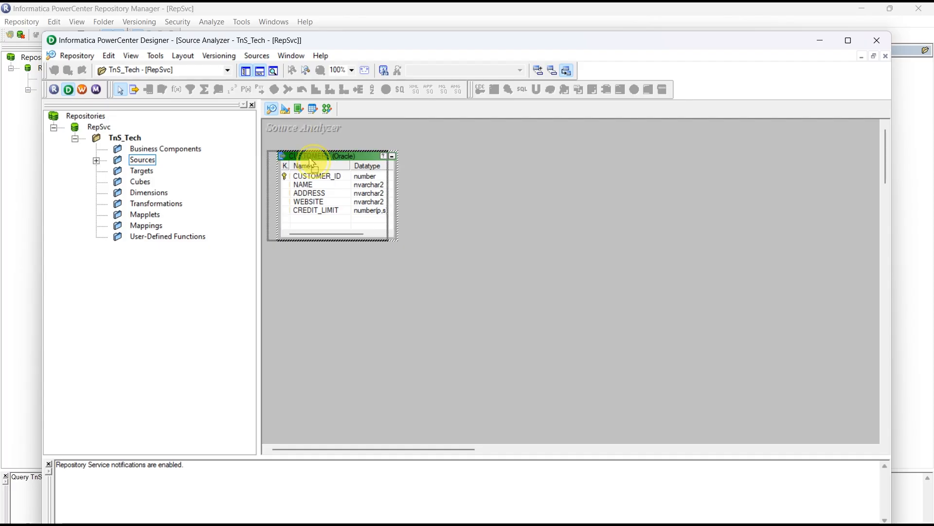
pyautogui.moveTo(309, 159); pyautogui.dragTo(312, 160)
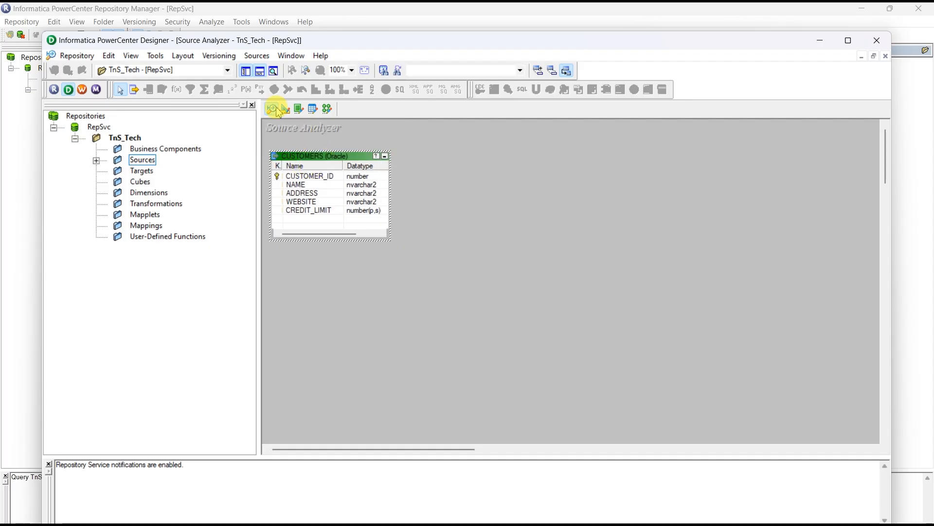
# Select the Targets folder of TnS_Tech and open the Target Designer
pyautogui.click(144, 171)
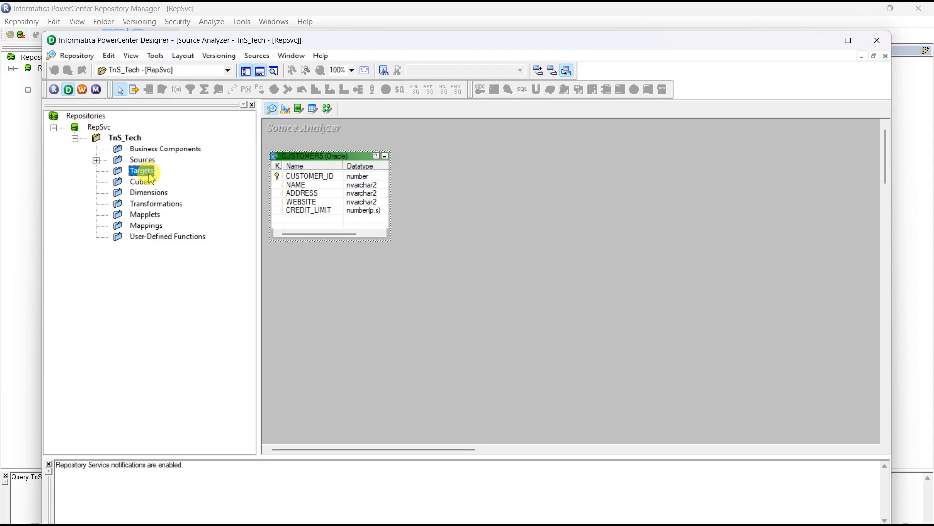
pyautogui.click(285, 111)
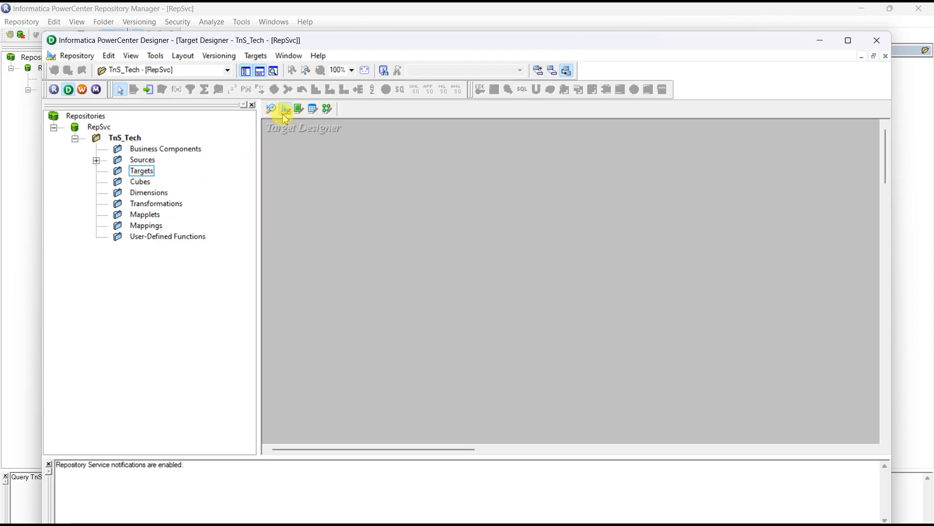
# Expand the Sources folder down to the CUSTOMERS table under ODBC_OT_SRC_DEV13 and reselect the Targets folder
pyautogui.click(136, 171)
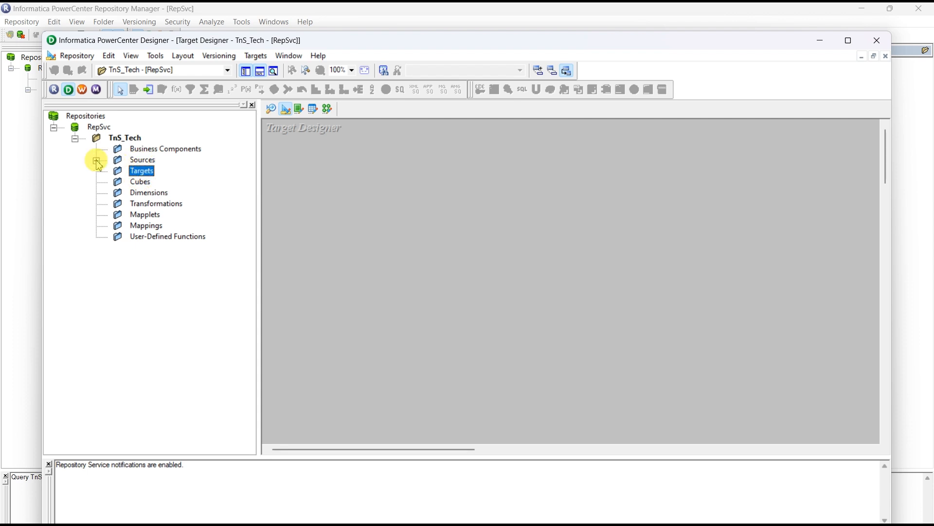
pyautogui.click(97, 161)
pyautogui.click(139, 160)
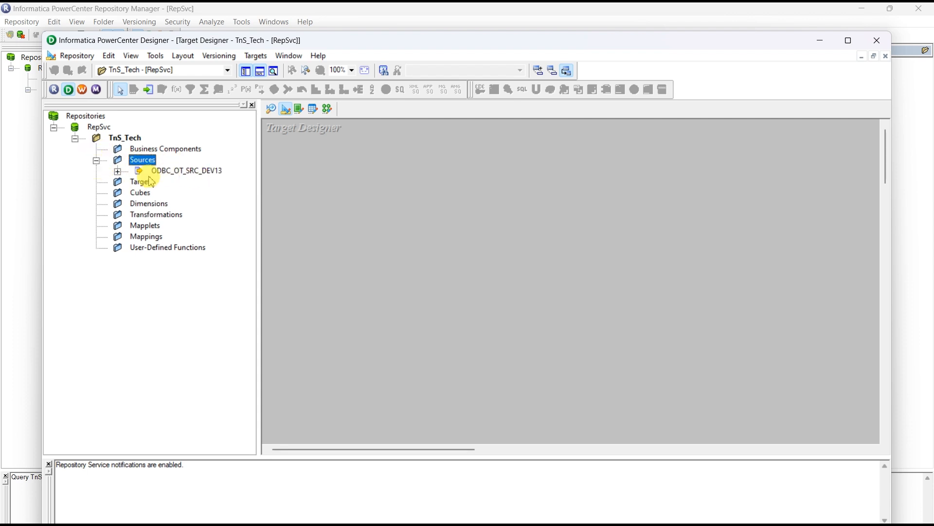
pyautogui.click(117, 171)
pyautogui.click(179, 171)
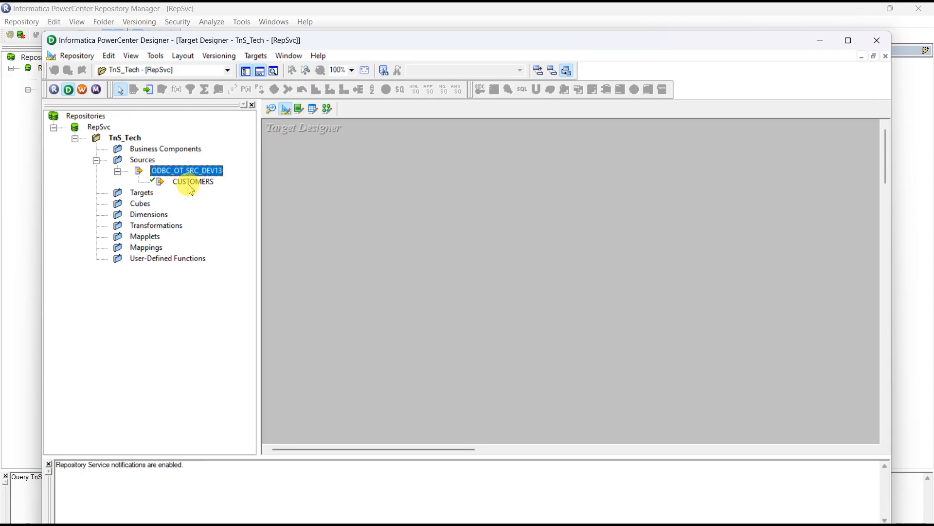
pyautogui.click(147, 195)
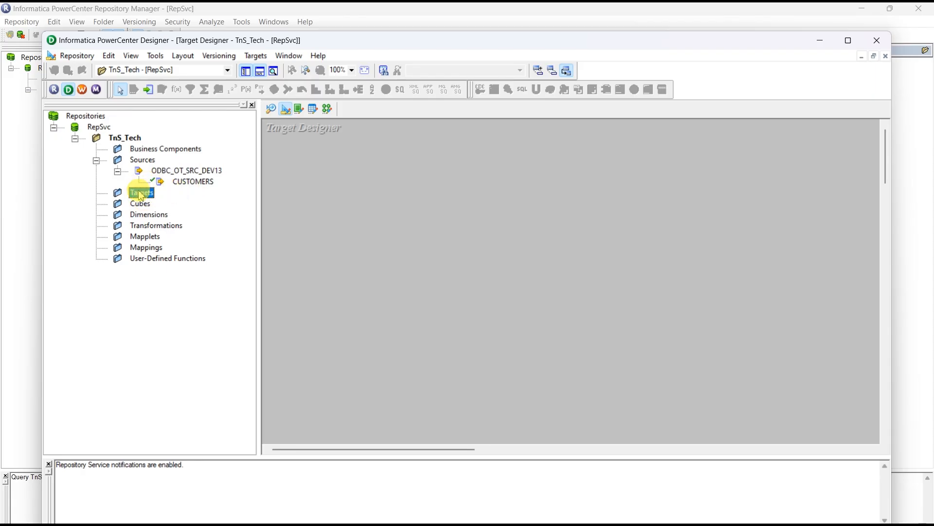
pyautogui.click(254, 56)
pyautogui.moveTo(289, 57)
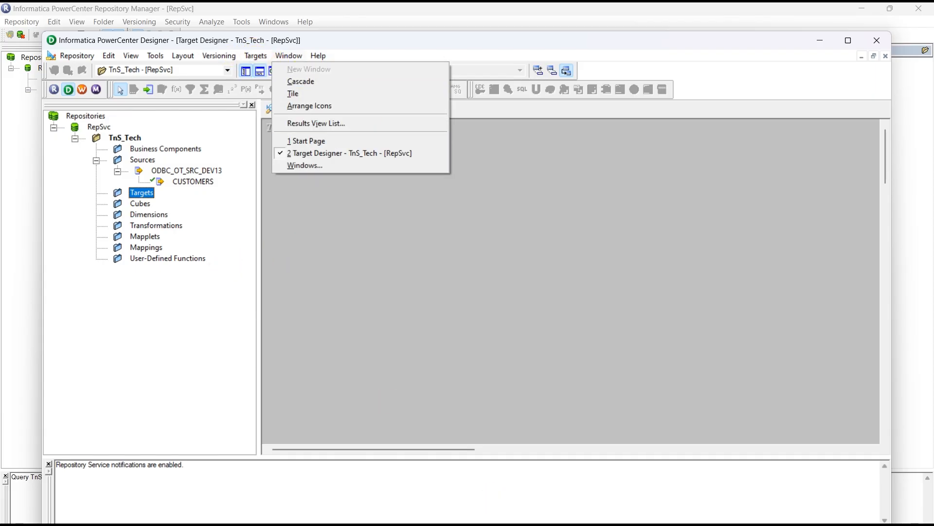
# Switch to SQL Developer and connect to the SYS connection by entering its account password
pyautogui.click(599, 494)
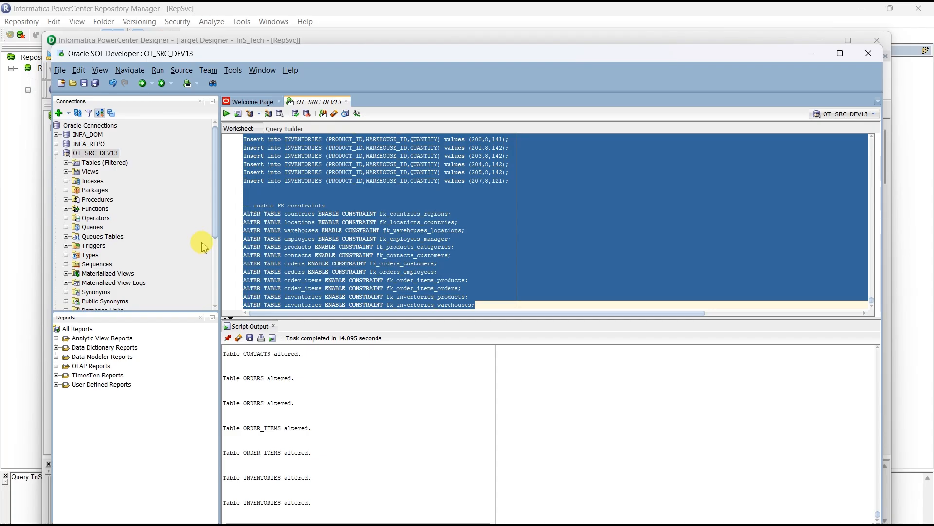
pyautogui.scroll(-4, 147, 260)
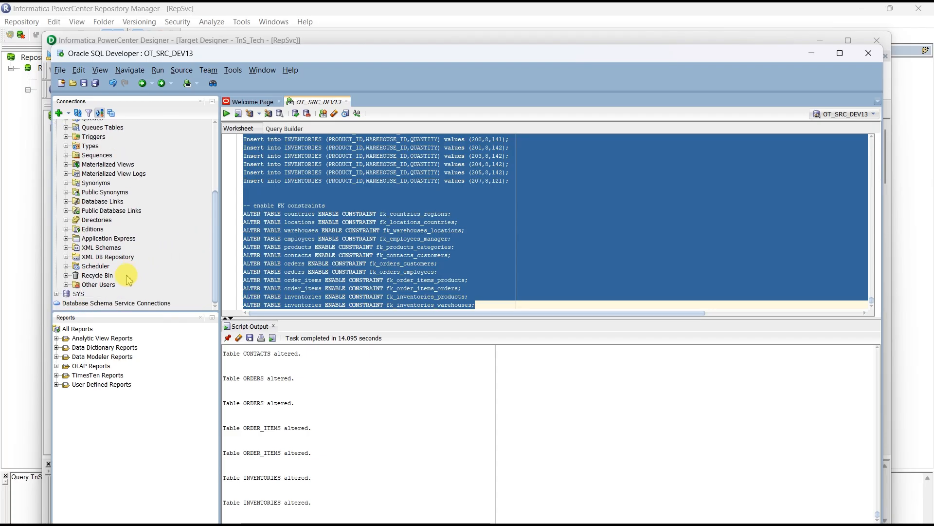
pyautogui.click(100, 285)
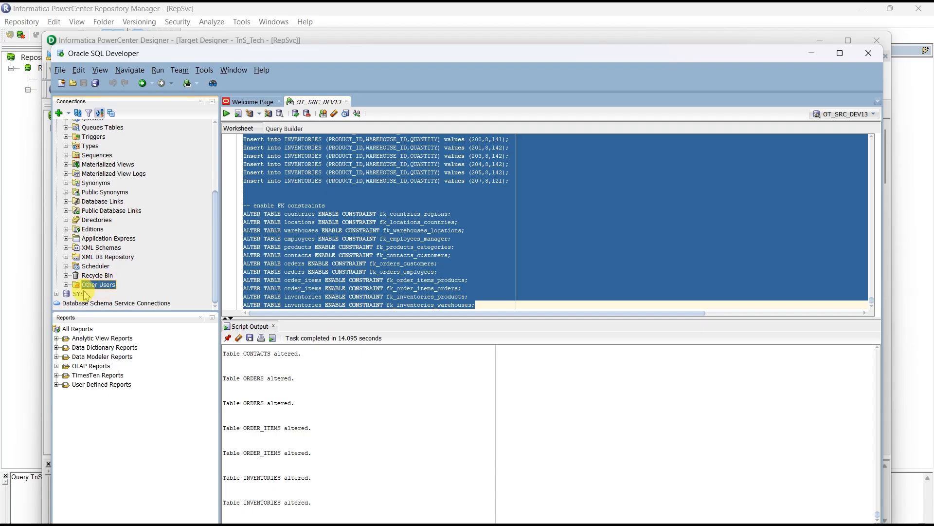
pyautogui.scroll(4, 133, 217)
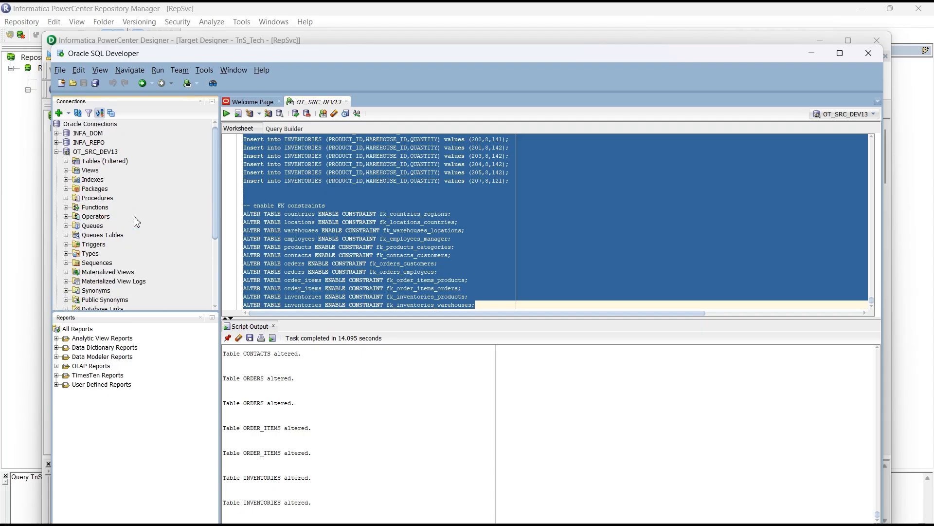
pyautogui.scroll(-4, 136, 221)
pyautogui.click(57, 294)
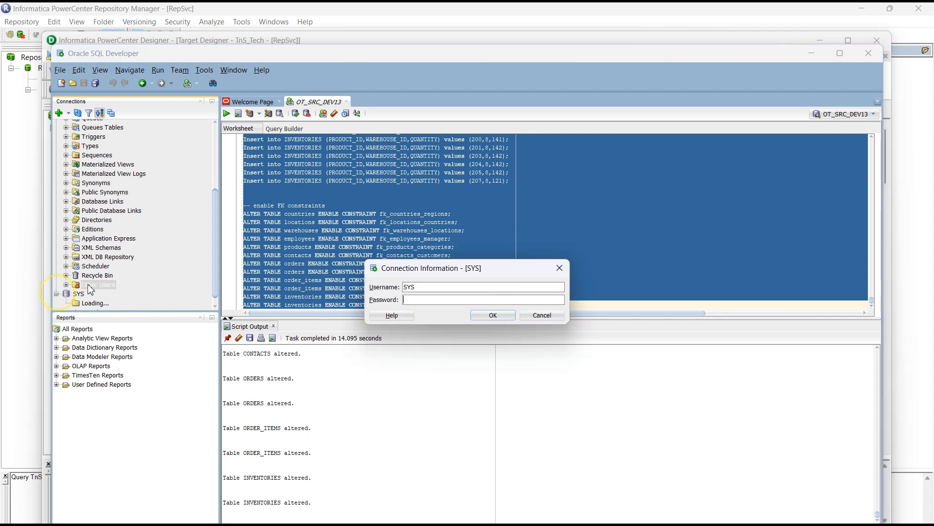
pyautogui.write('*')
pyautogui.press('Return')
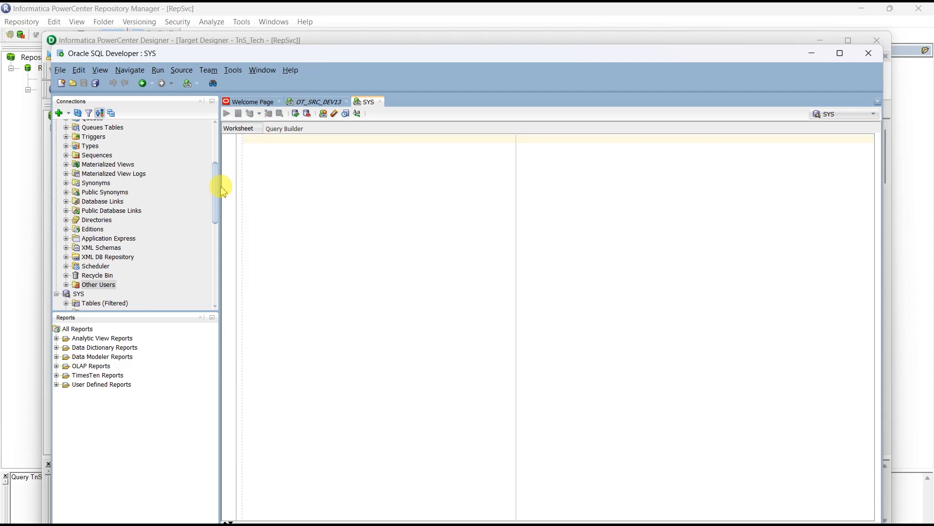
# Expand Other Users under the SYS connection and look through the existing schemas
pyautogui.scroll(-8, 125, 231)
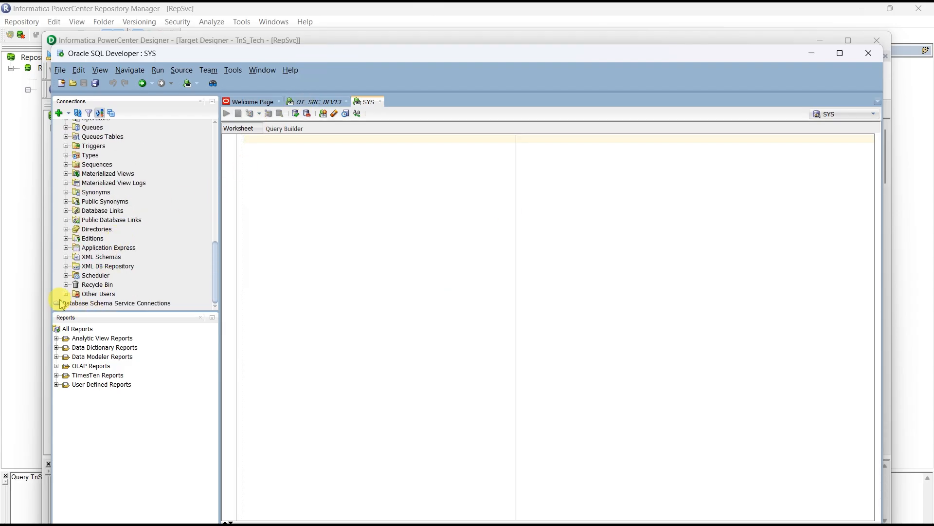
pyautogui.click(67, 293)
pyautogui.scroll(-6, 120, 285)
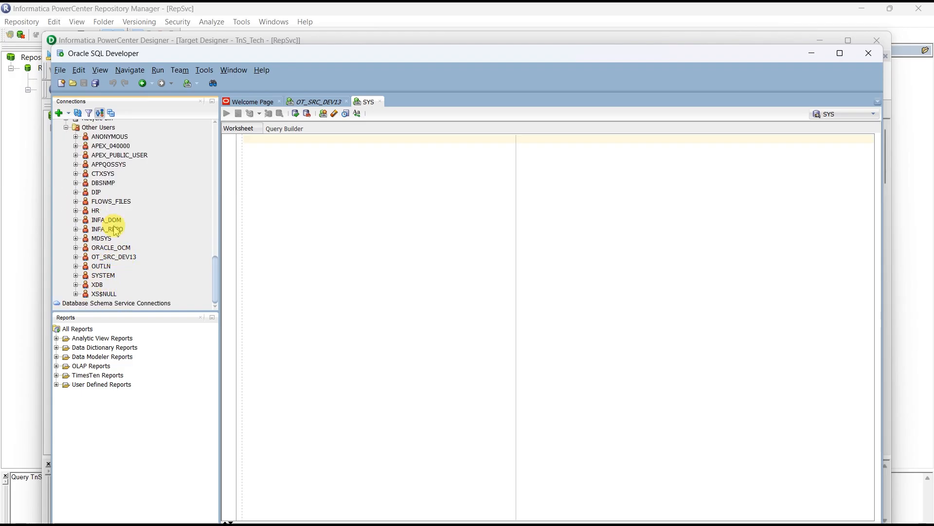
pyautogui.scroll(2, 112, 225)
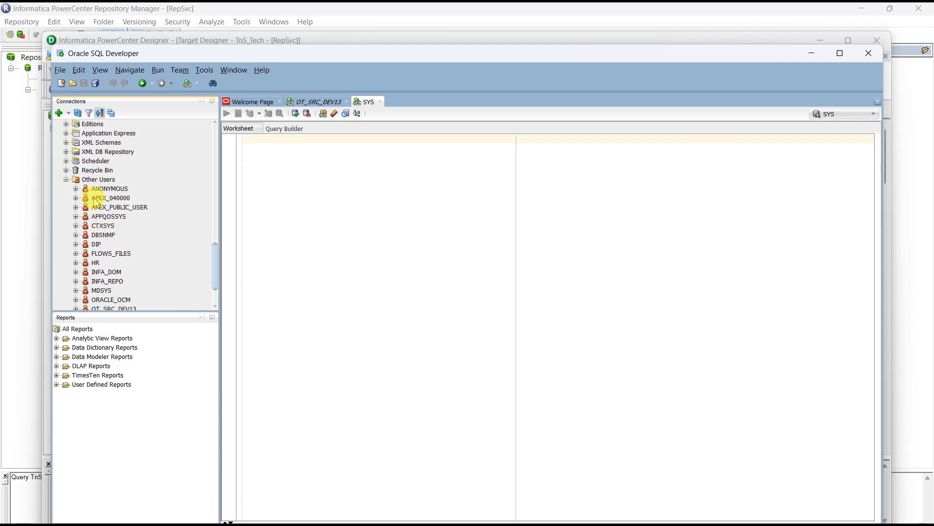
pyautogui.click(108, 182)
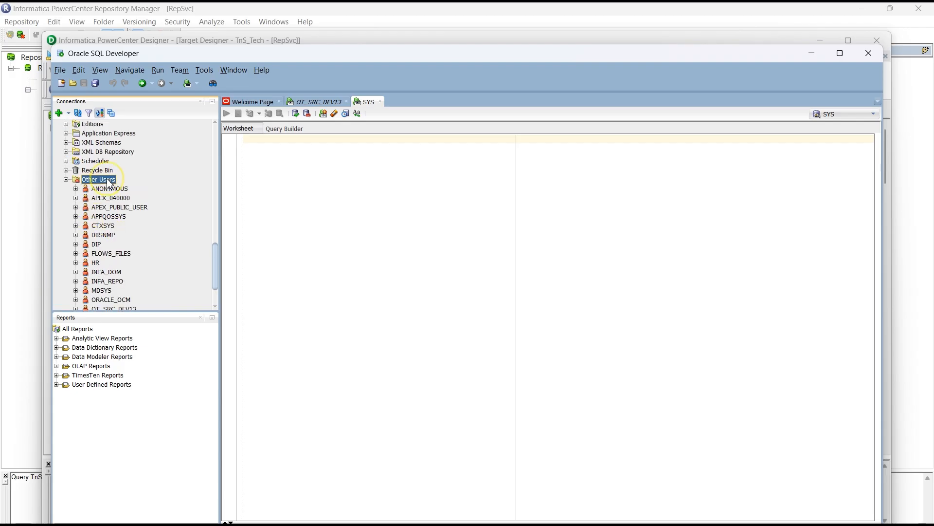
pyautogui.scroll(-2, 109, 188)
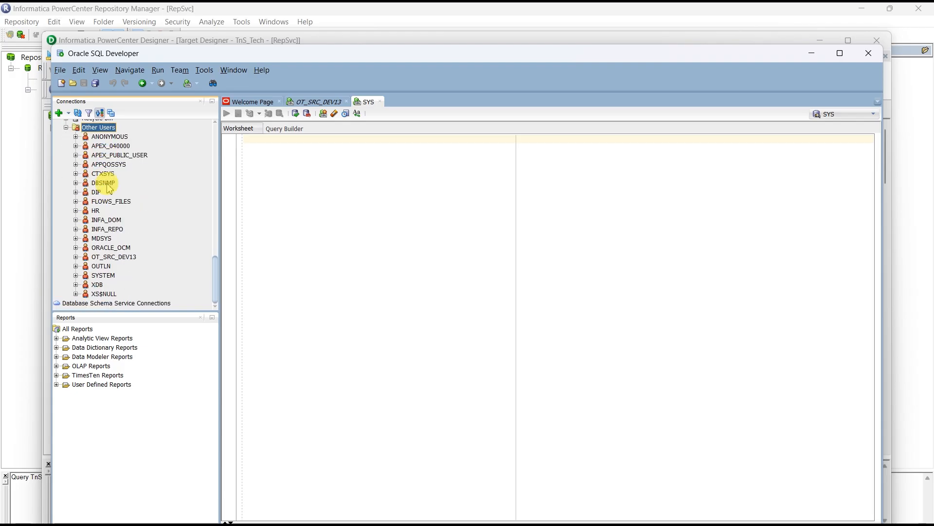
pyautogui.rightClick(108, 129)
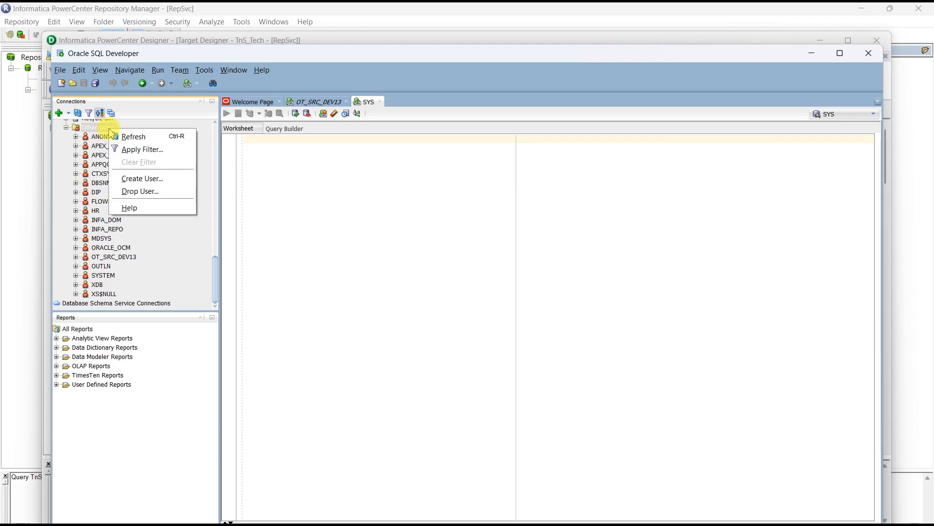
pyautogui.click(150, 179)
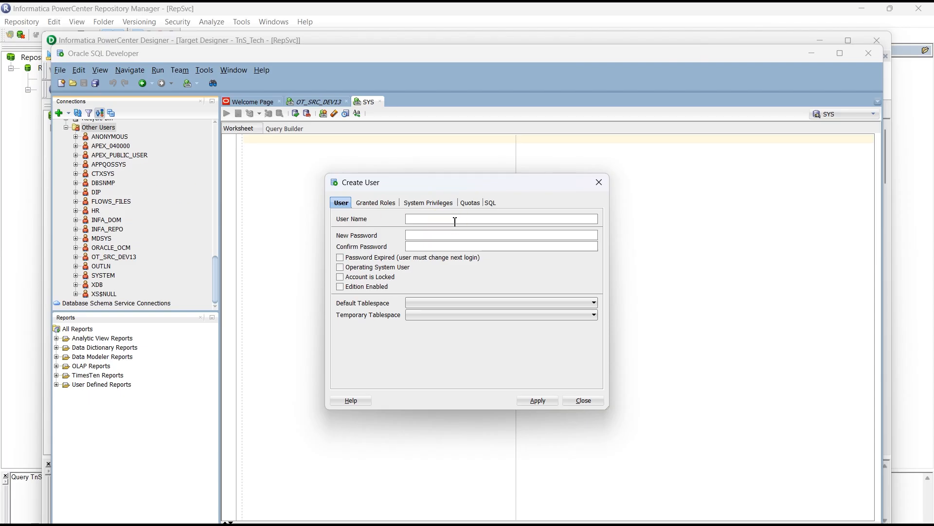
pyautogui.click(599, 184)
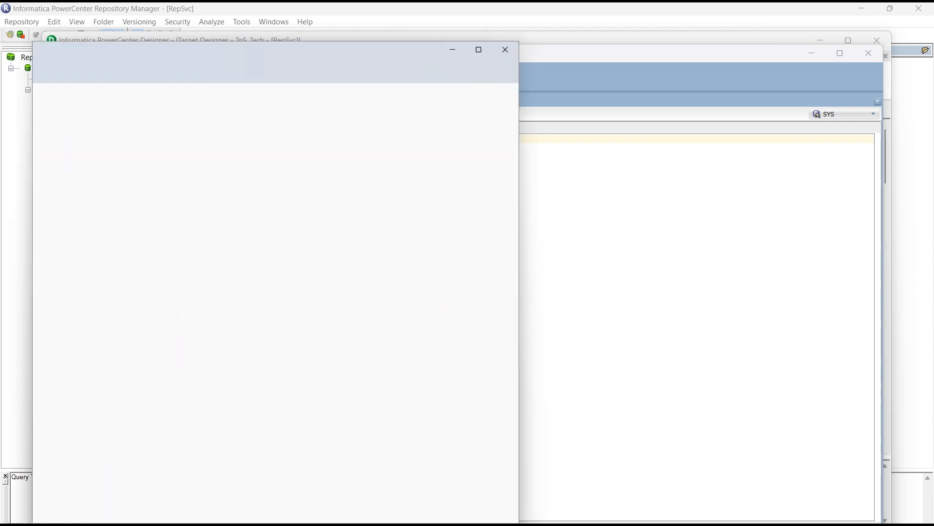
# Switch to the Notepad lesson notes and copy the CREATE USER and two GRANT statements for OT_SRC_DEV13
pyautogui.click(278, 22)
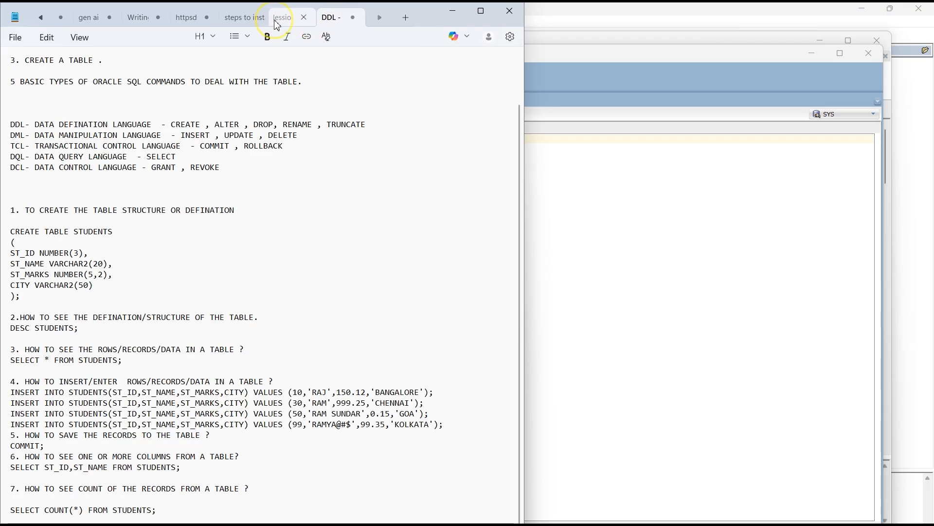
pyautogui.scroll(3, 118, 305)
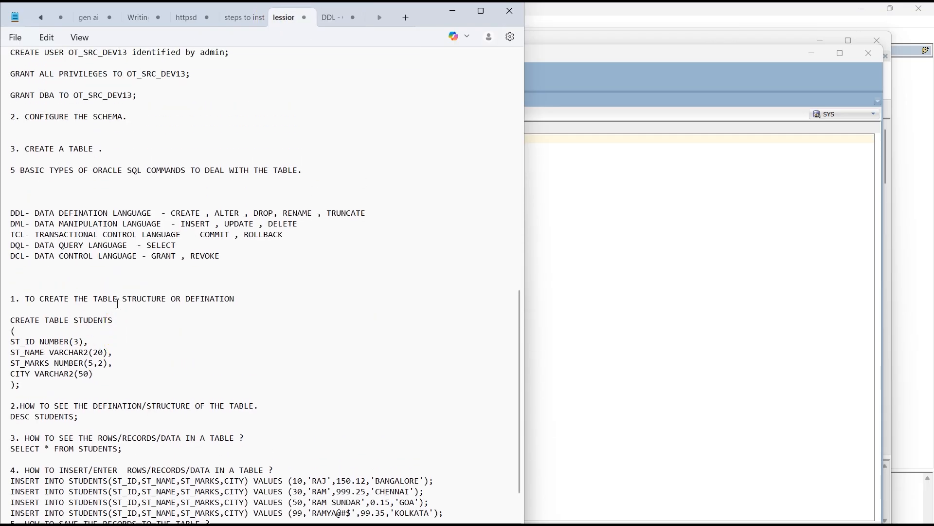
pyautogui.scroll(6, 118, 304)
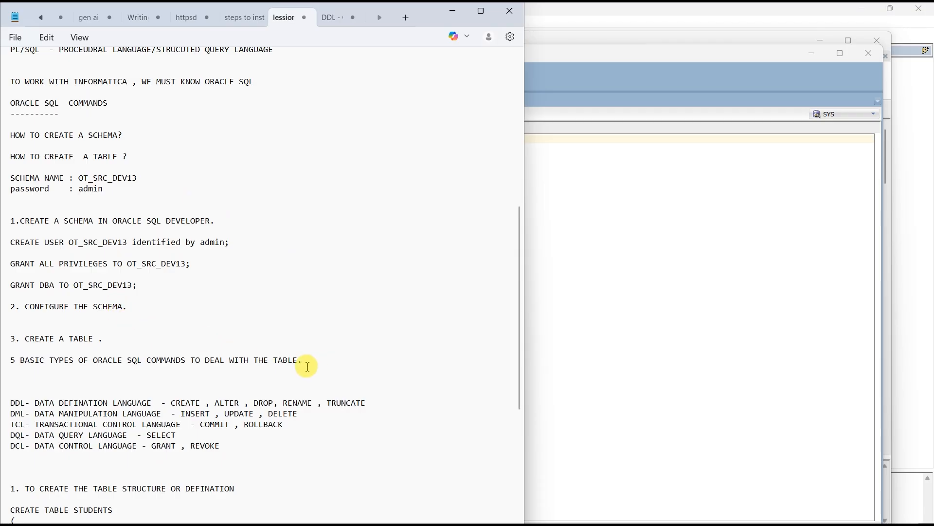
pyautogui.scroll(1, 140, 320)
pyautogui.moveTo(138, 319); pyautogui.dragTo(10, 262)
pyautogui.hotkey('ctrl', 'c')
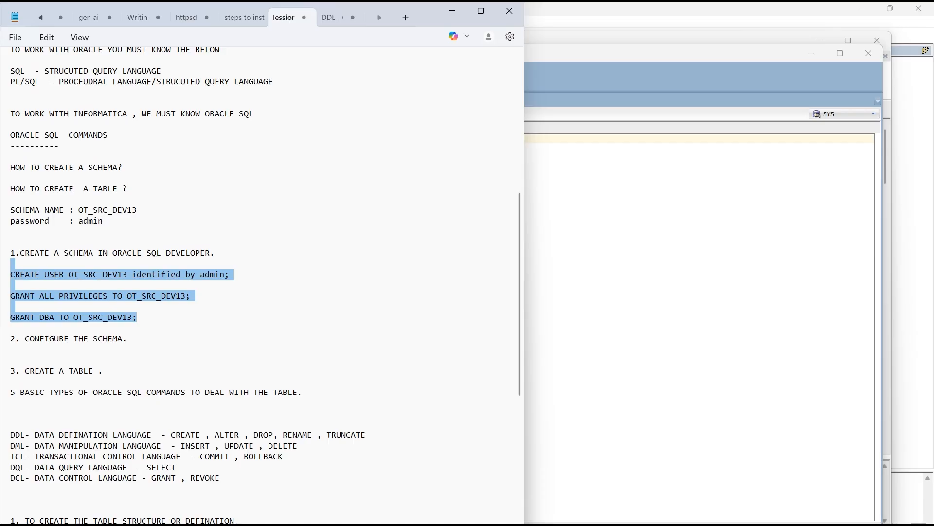
# Return to SQL Developer and paste the copied CREATE USER statement with its account password and both GRANT statements into the SYS worksheet
pyautogui.click(575, 294)
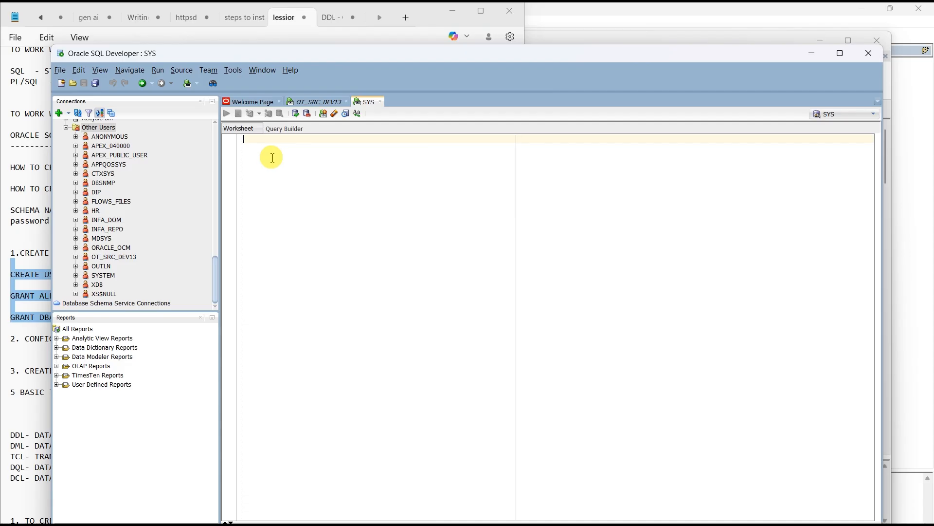
pyautogui.hotkey('alt', 'Tab')
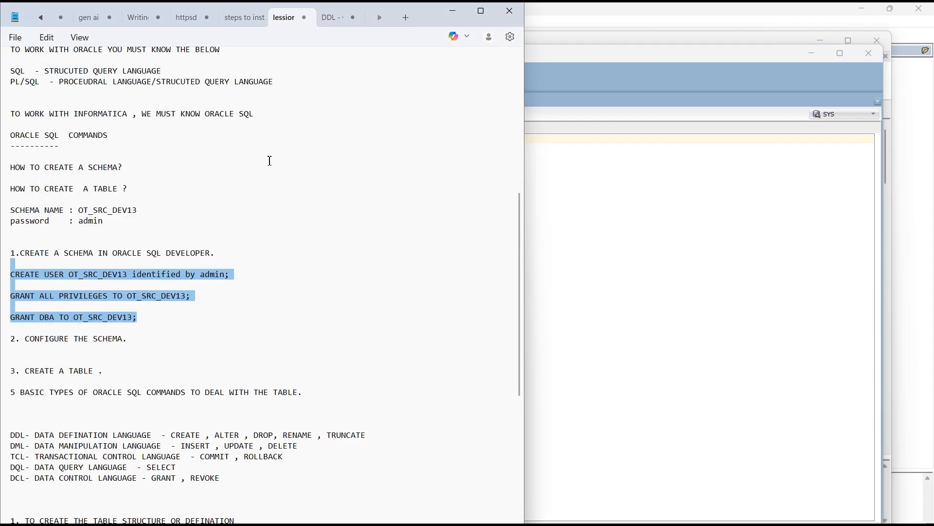
pyautogui.click(269, 161)
pyautogui.hotkey('alt', 'Tab')
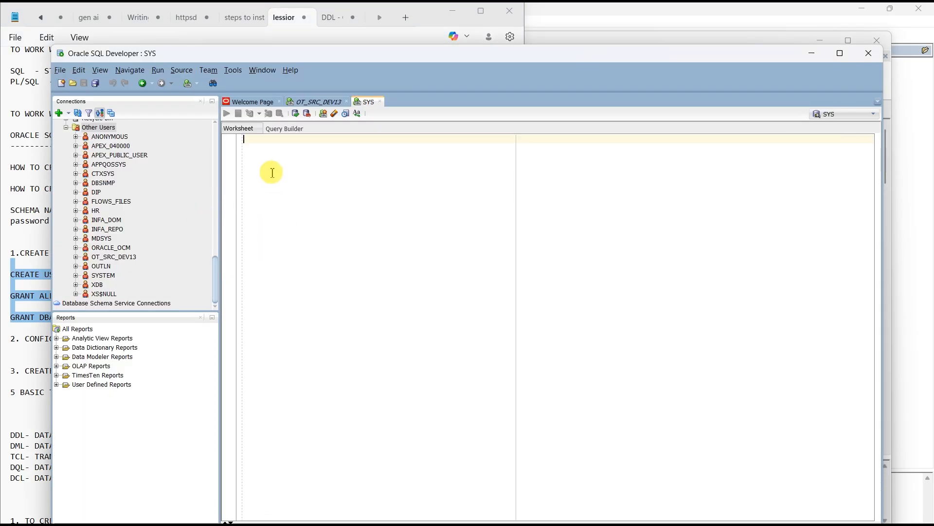
pyautogui.hotkey('ctrl', 'v')
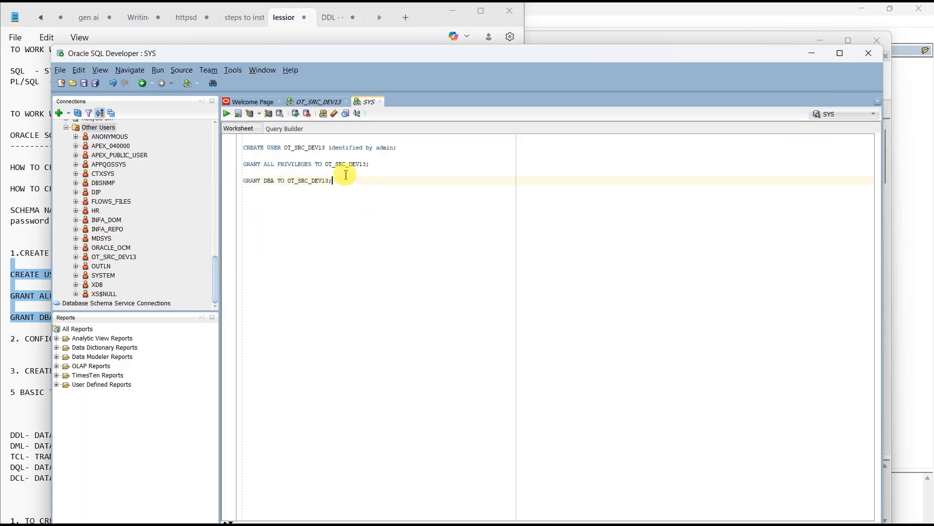
# Change the user name in the CREATE USER statement to TNS_TGT_DEV13
pyautogui.moveTo(329, 151); pyautogui.dragTo(284, 152)
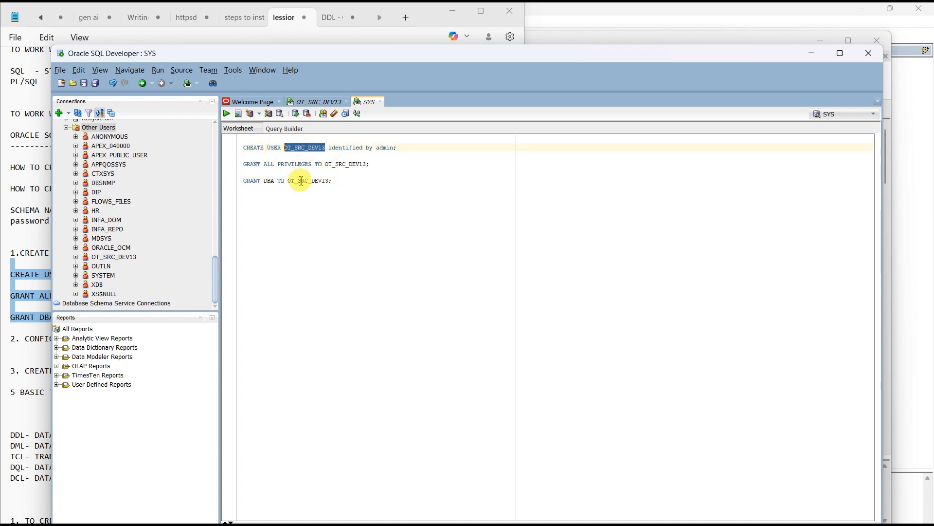
pyautogui.write('TN')
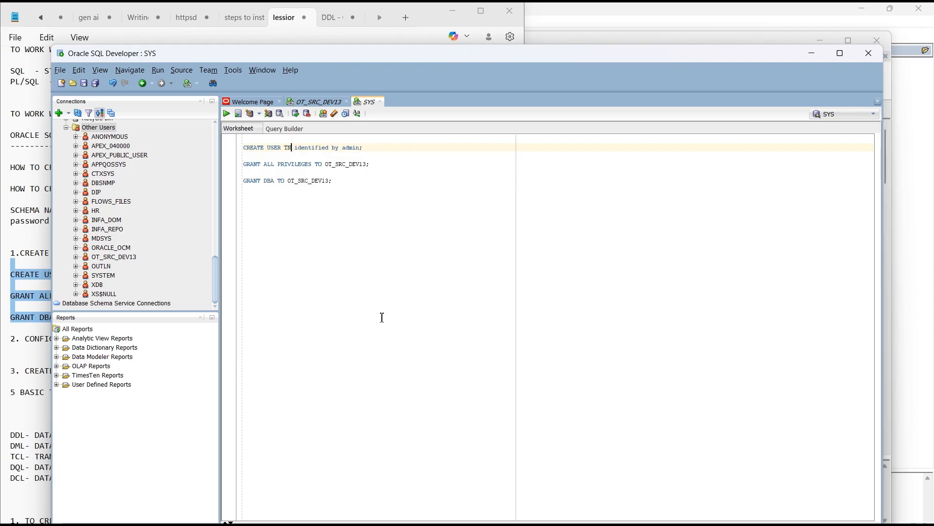
pyautogui.press('BackSpace')
pyautogui.write('NS')
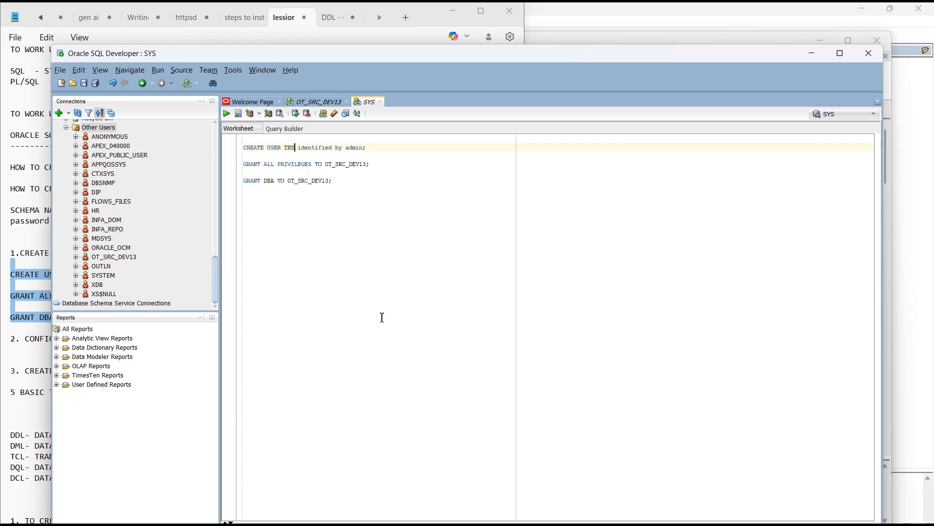
pyautogui.write('_tgt')
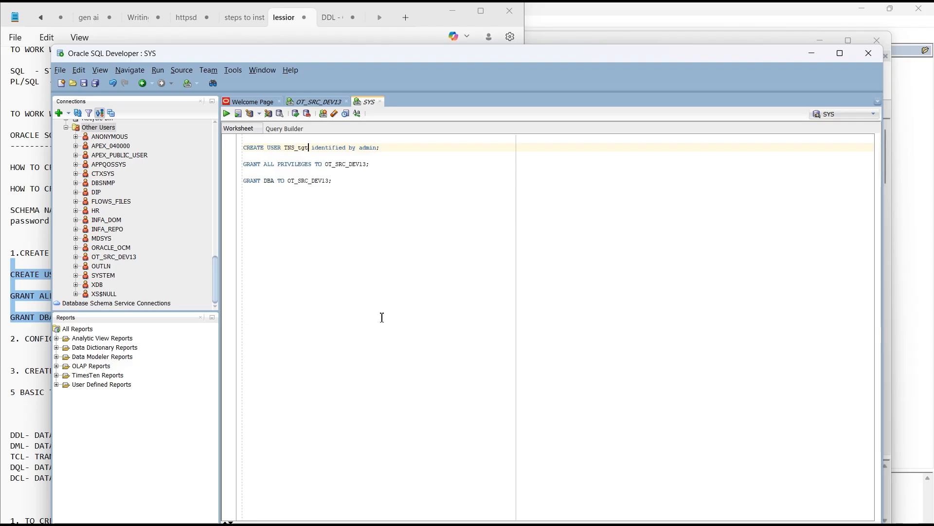
pyautogui.press('BackSpace')
pyautogui.press('BackSpace')
pyautogui.press('BackSpace')
pyautogui.write('TGT_DEV13')
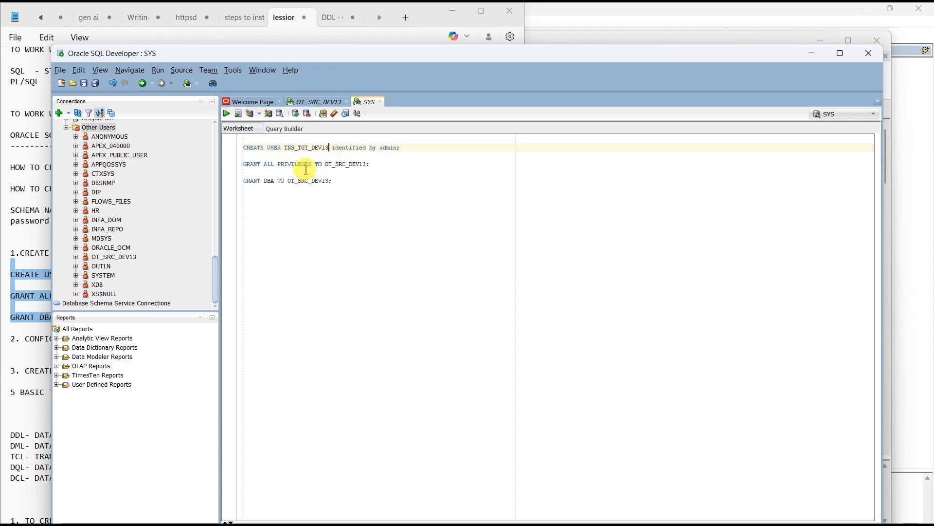
# Replace the user name in both GRANT statements with TNS_TGT_DEV13 copied from the CREATE USER statement
pyautogui.doubleClick(309, 147)
pyautogui.hotkey('ctrl', 'c')
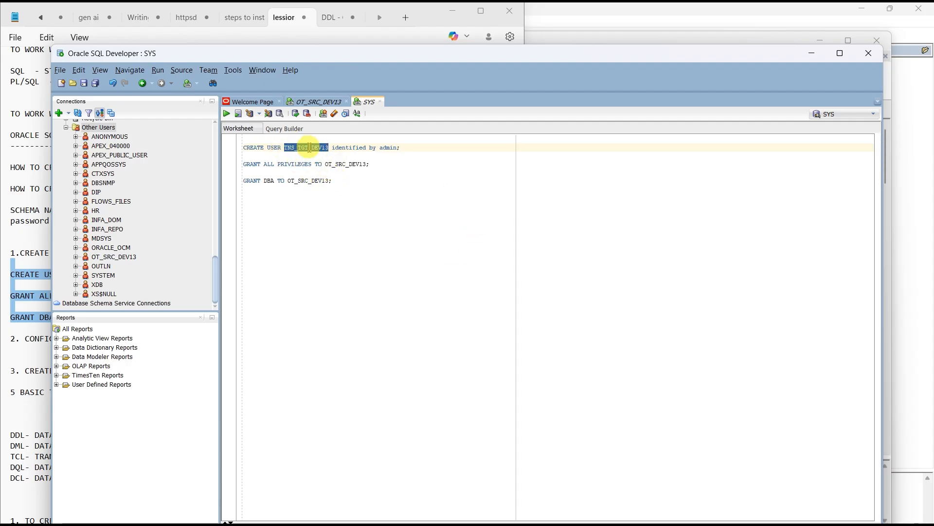
pyautogui.doubleClick(342, 164)
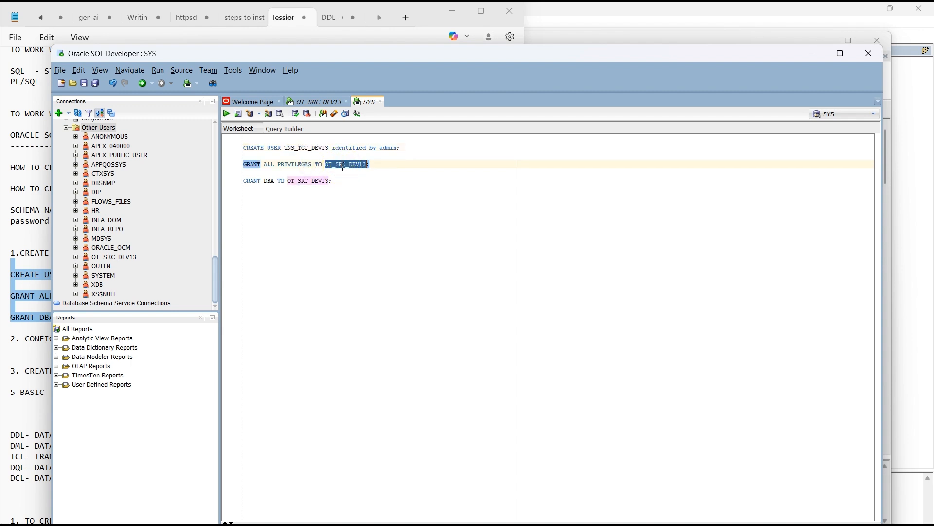
pyautogui.hotkey('ctrl', 'v')
pyautogui.click(304, 181)
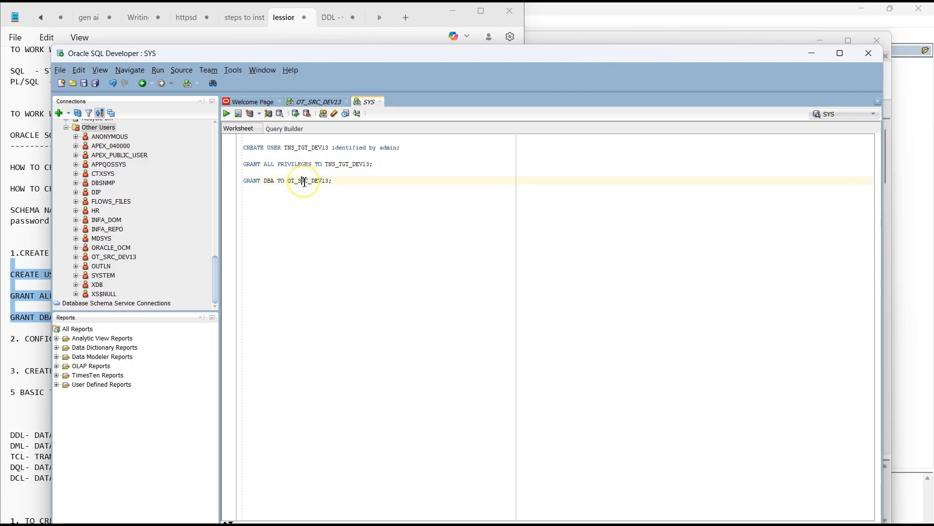
pyautogui.doubleClick(304, 181)
pyautogui.hotkey('ctrl', 'v')
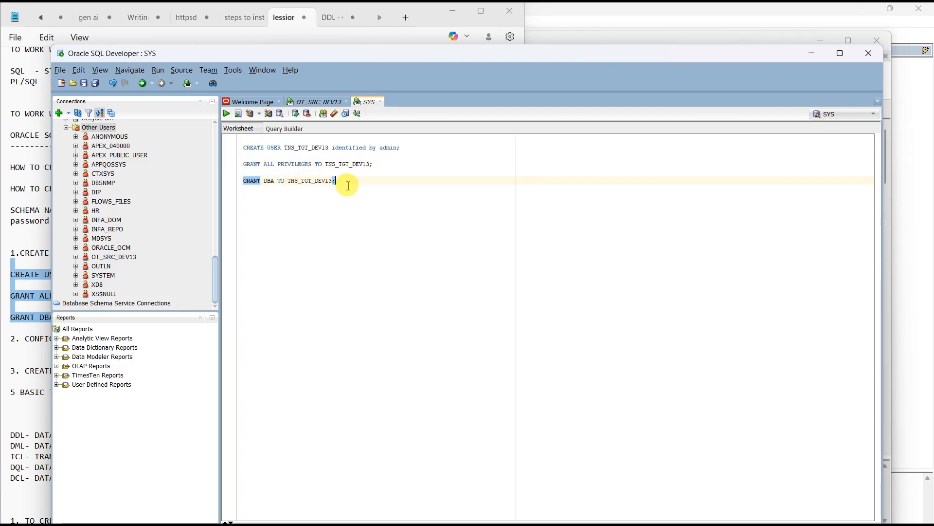
# Run the CREATE USER statement and both GRANT statements for TNS_TGT_DEV13 in the SYS worksheet
pyautogui.moveTo(347, 182); pyautogui.dragTo(235, 146)
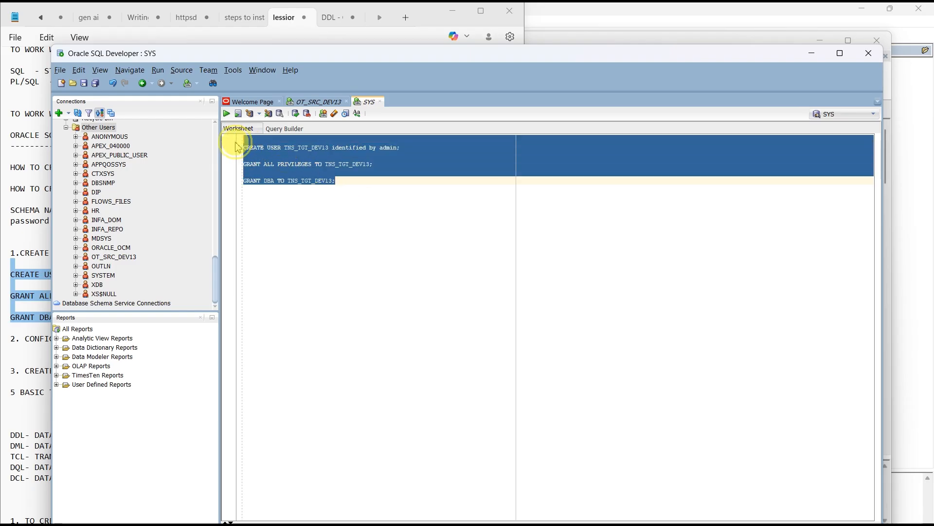
pyautogui.click(225, 116)
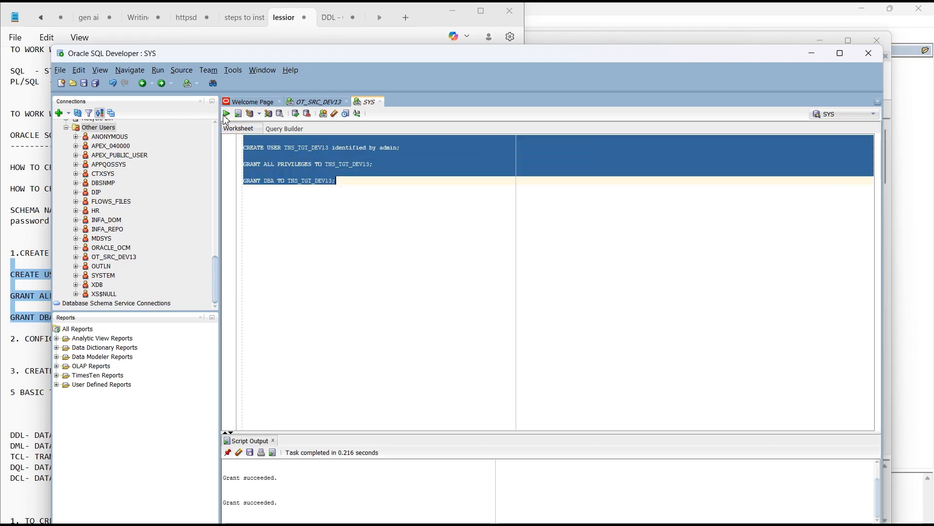
pyautogui.click(351, 338)
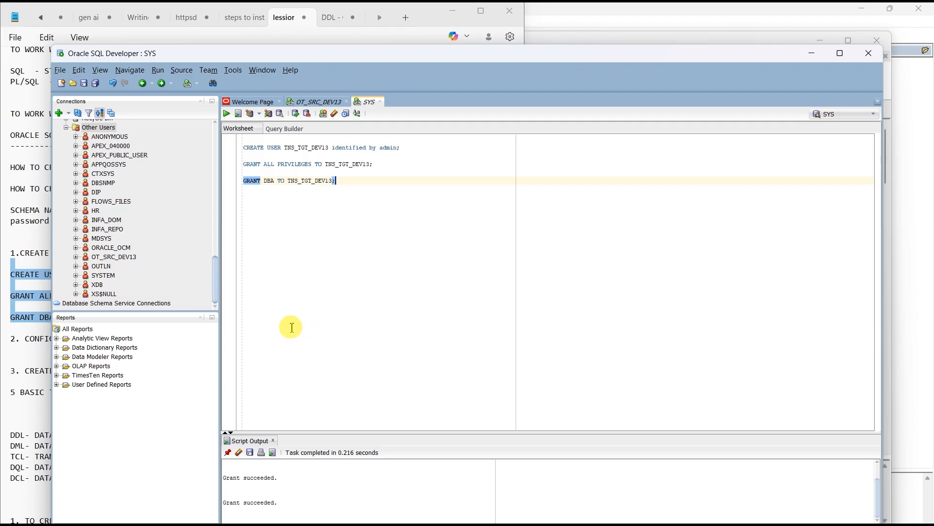
# Create a connection named TNS_TGT_DEV13 with username TNS_TGT_DEV13 and its saved account password, test it and connect
pyautogui.click(62, 115)
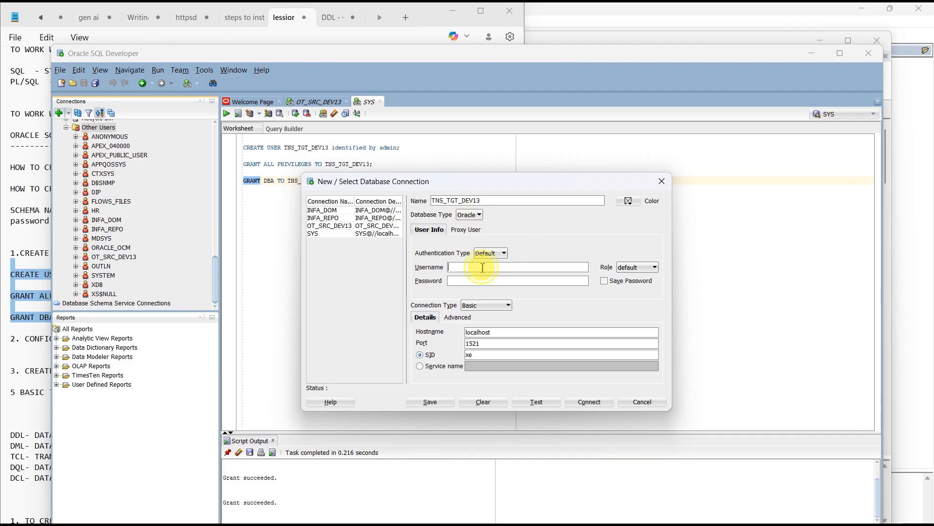
pyautogui.hotkey('ctrl', 'v')
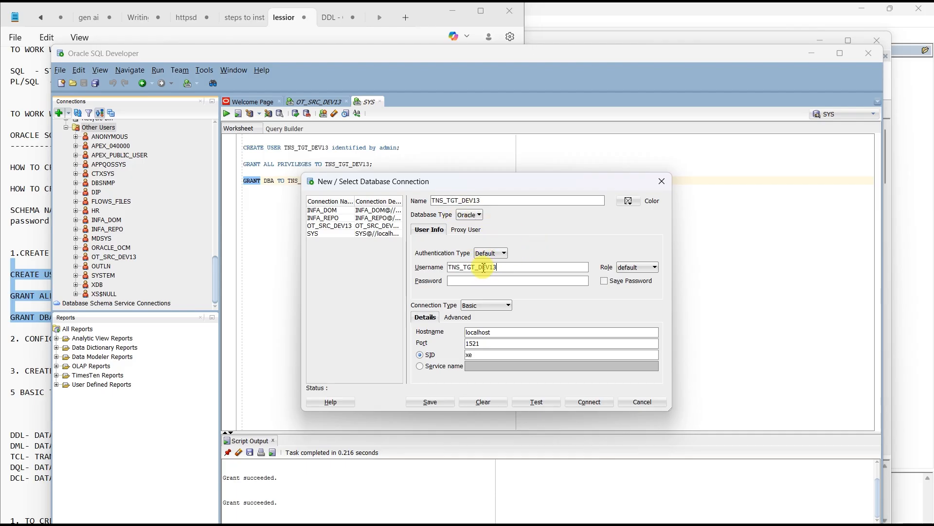
pyautogui.click(604, 282)
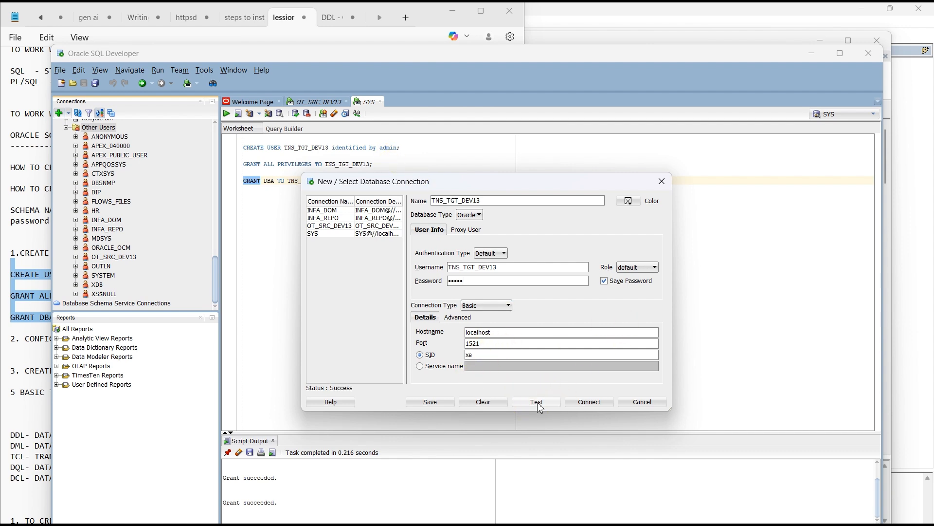
pyautogui.click(589, 402)
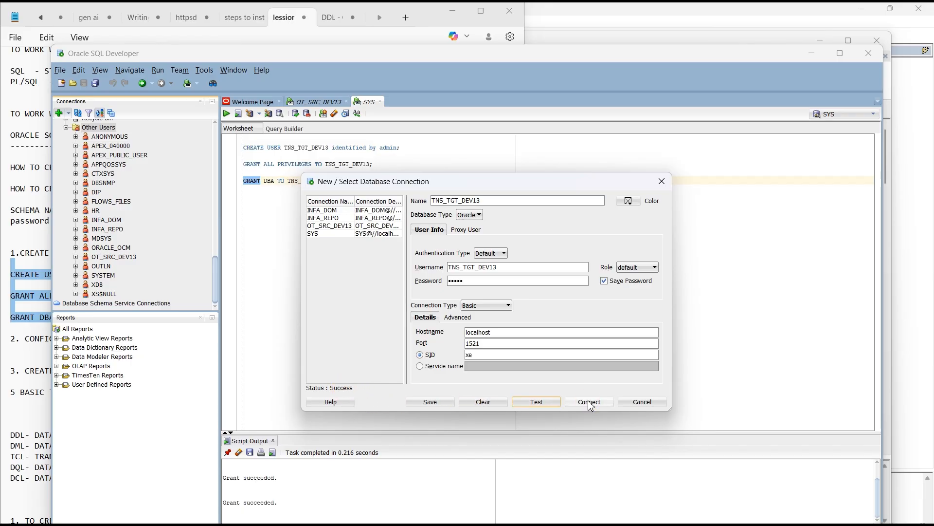
pyautogui.click(580, 399)
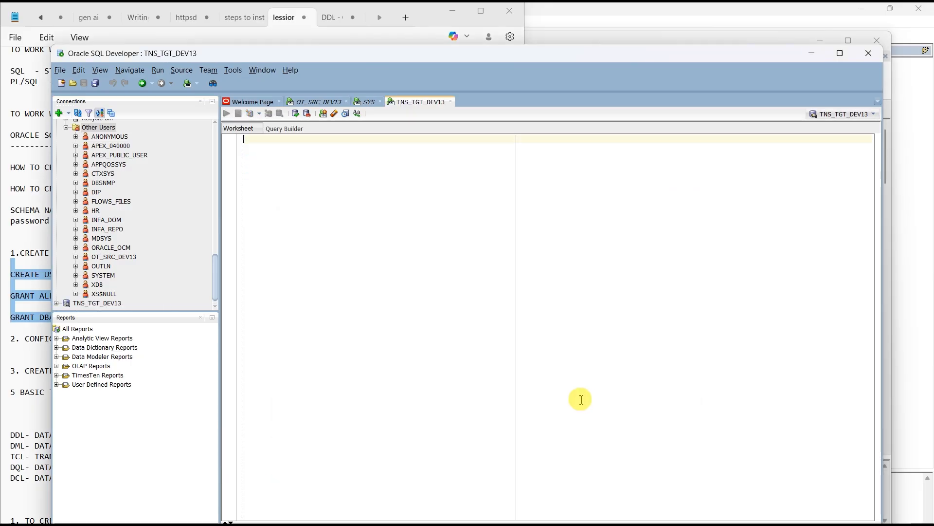
# Collapse the SYS connection and expand TNS_TGT_DEV13 to check its tables
pyautogui.scroll(1, 31, 312)
pyautogui.scroll(2, 166, 224)
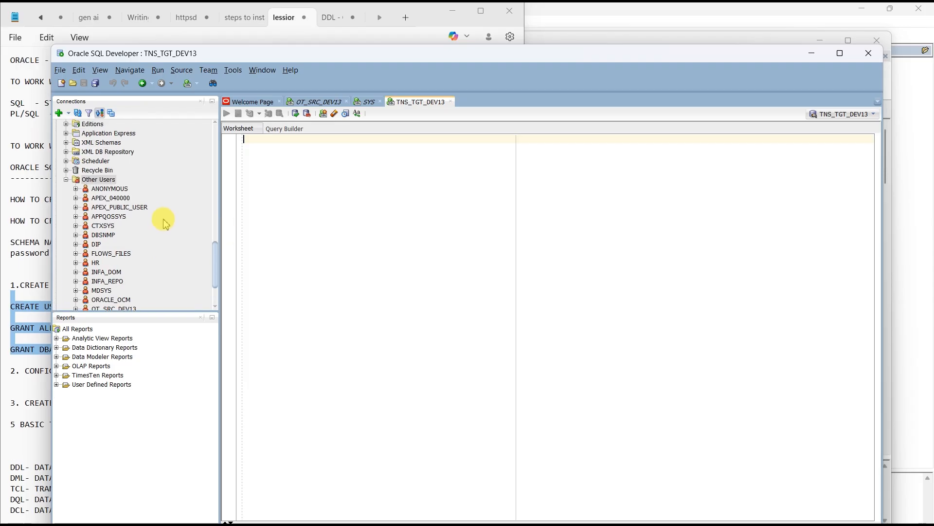
pyautogui.scroll(6, 97, 185)
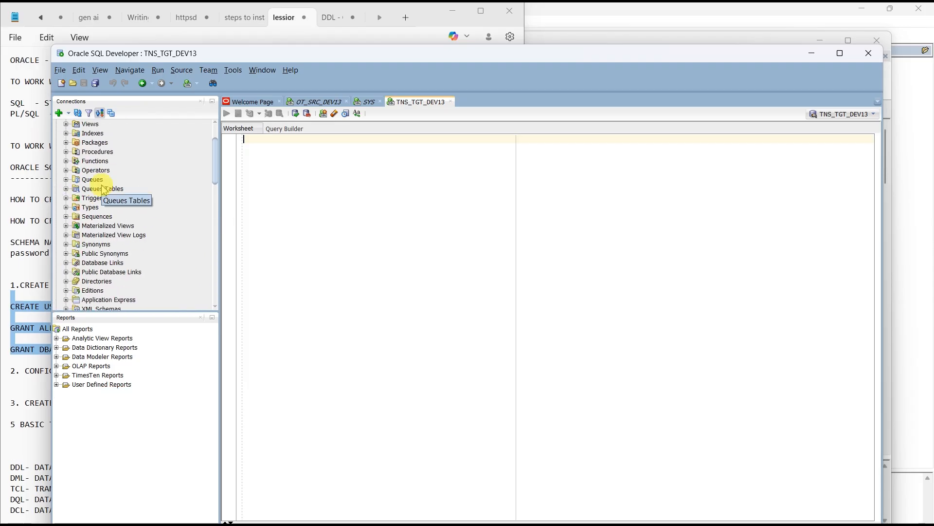
pyautogui.scroll(2, 103, 190)
pyautogui.click(56, 152)
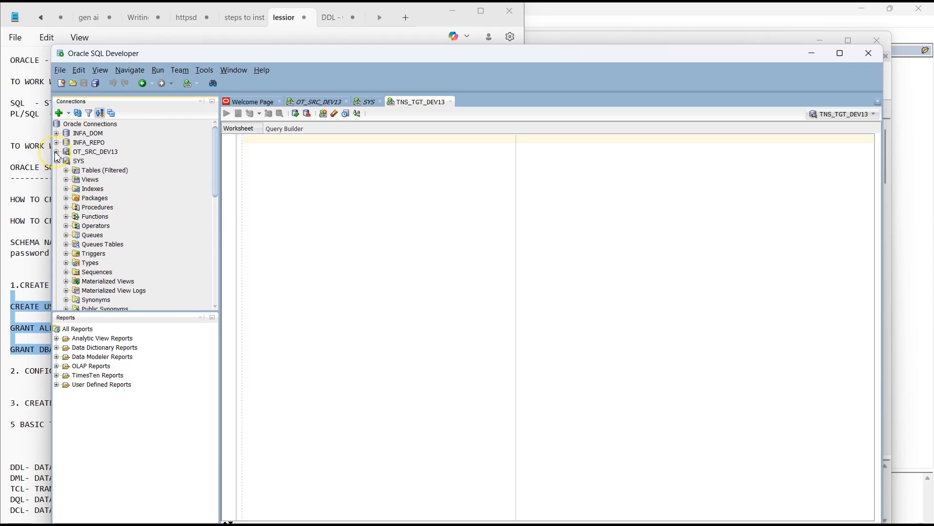
pyautogui.click(56, 154)
pyautogui.click(56, 161)
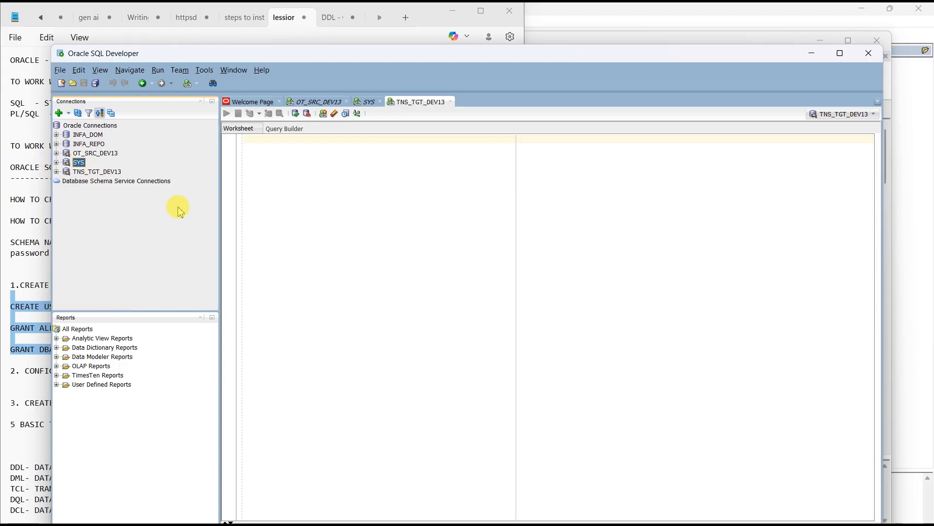
pyautogui.click(117, 176)
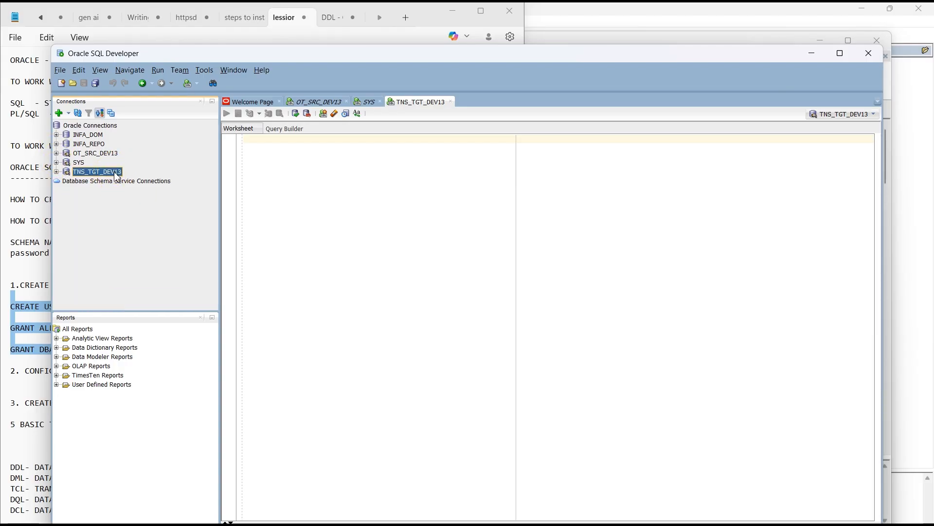
pyautogui.click(395, 173)
pyautogui.click(58, 172)
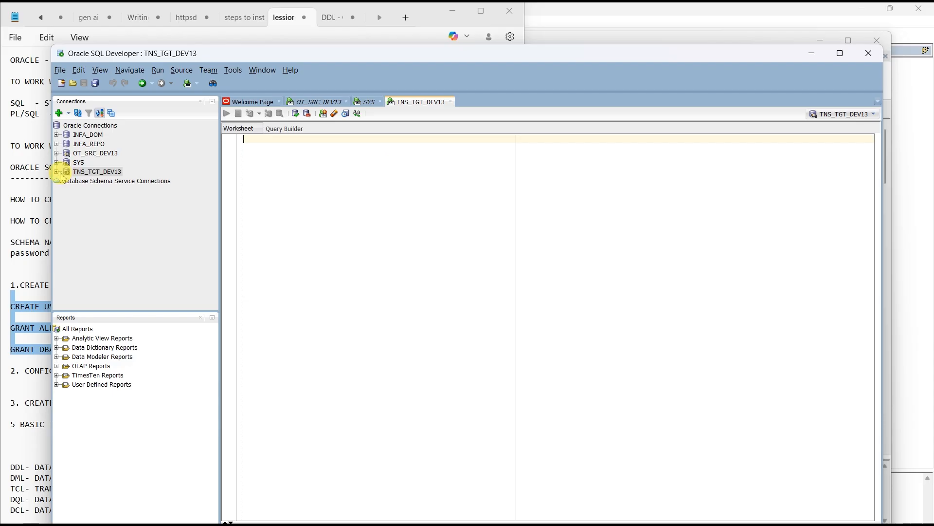
pyautogui.click(65, 181)
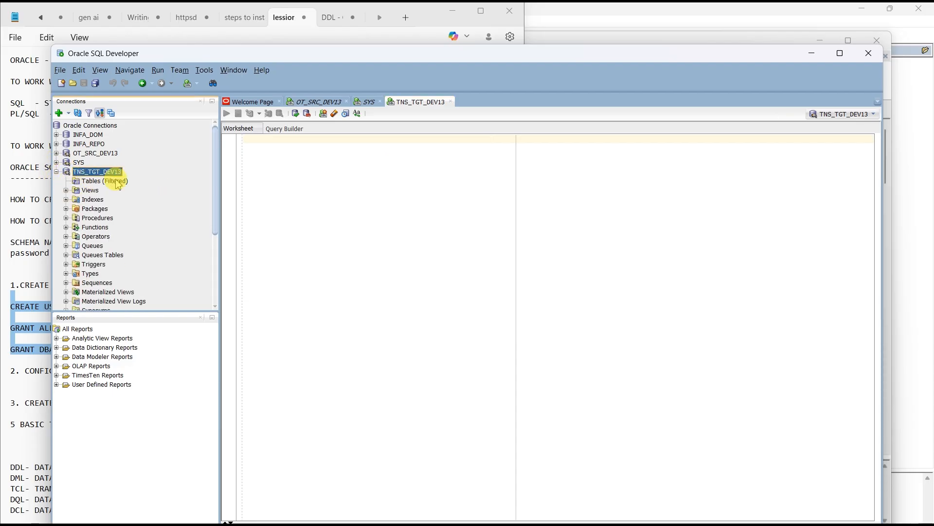
# Look through the tables under OT_SRC_DEV13, collapse that connection and return to the expanded TNS_TGT_DEV13 connection
pyautogui.click(56, 153)
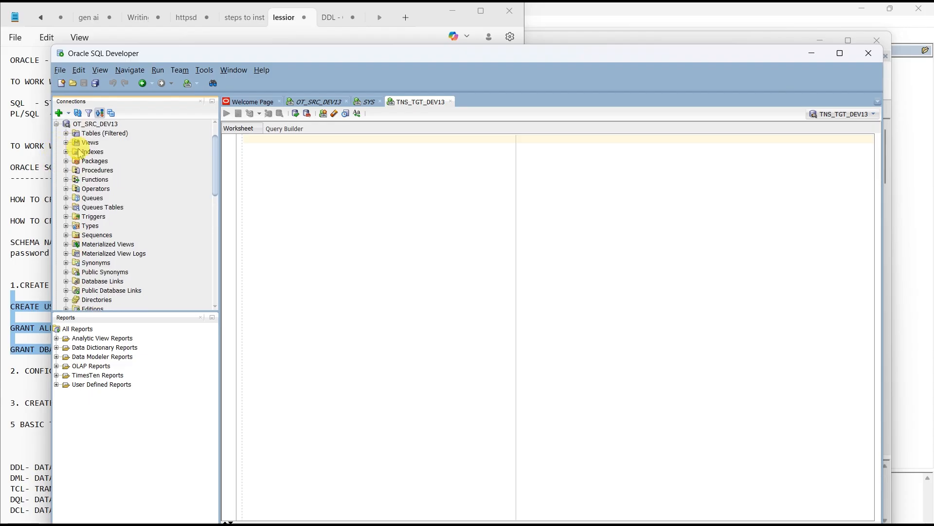
pyautogui.click(66, 133)
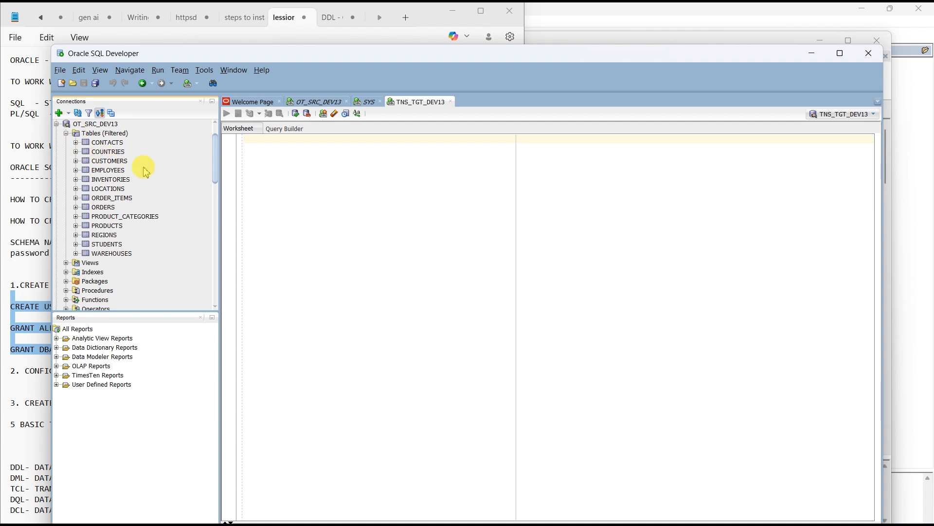
pyautogui.scroll(1, 117, 209)
pyautogui.click(55, 153)
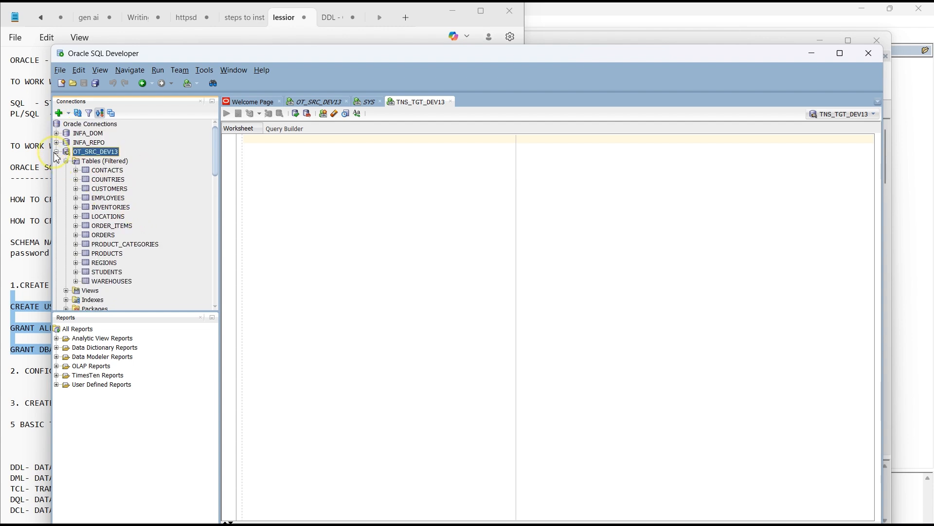
pyautogui.click(56, 152)
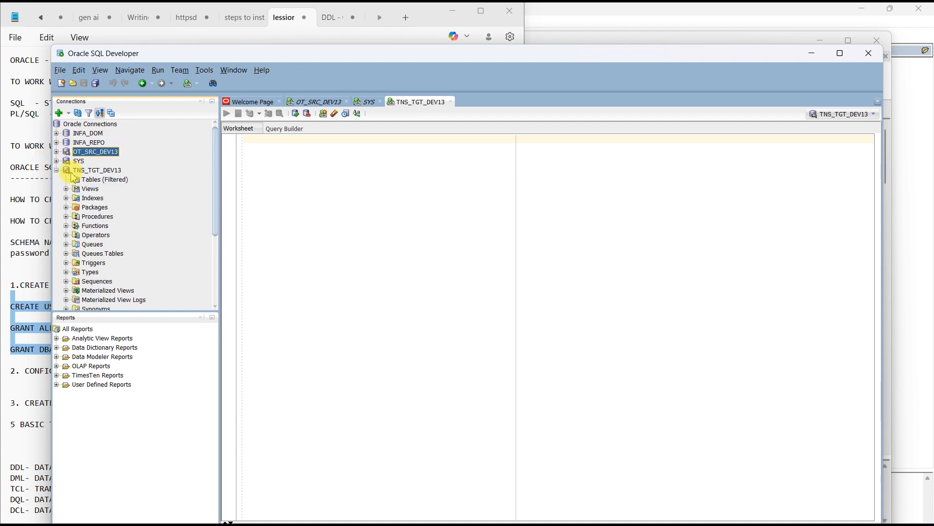
pyautogui.click(56, 170)
pyautogui.doubleClick(92, 171)
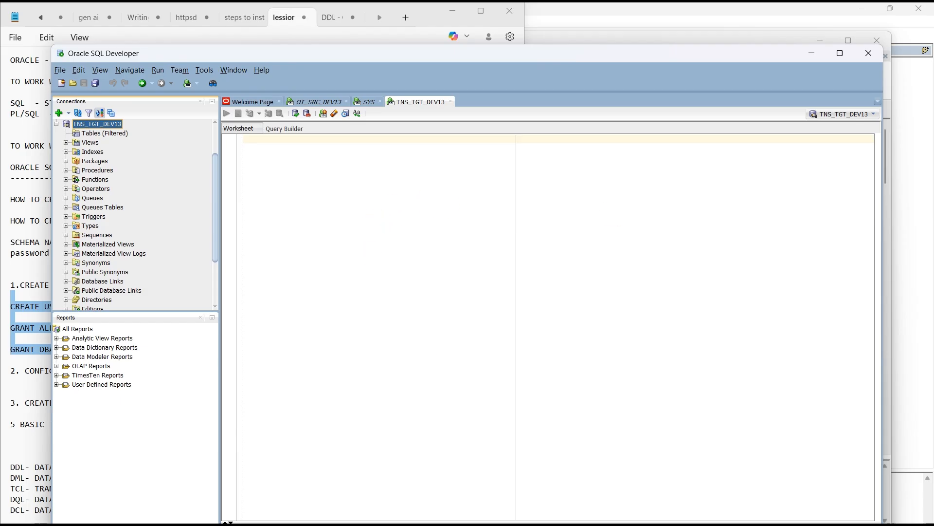
# Switch to VS Code and copy the CREATE TABLE customers statement with its comment from the 1.Schema_DDL script
pyautogui.moveTo(357, 525)
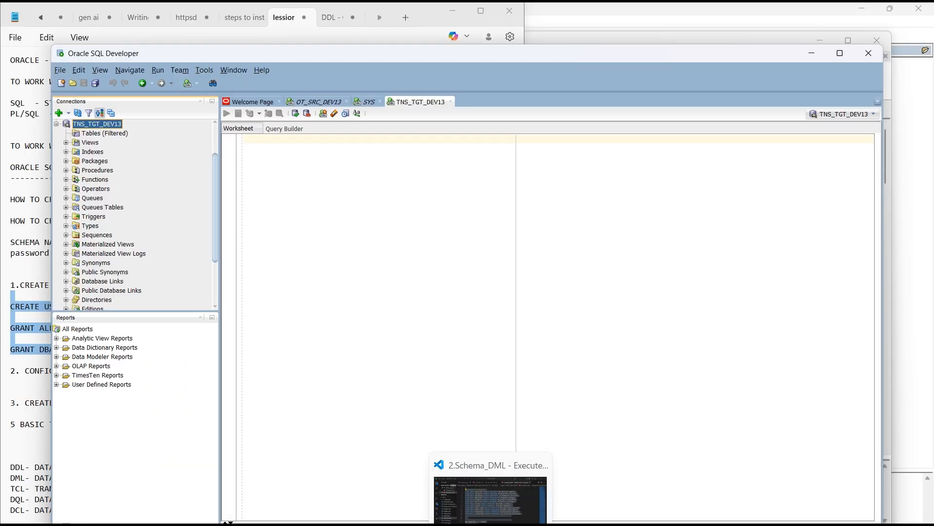
pyautogui.click(491, 524)
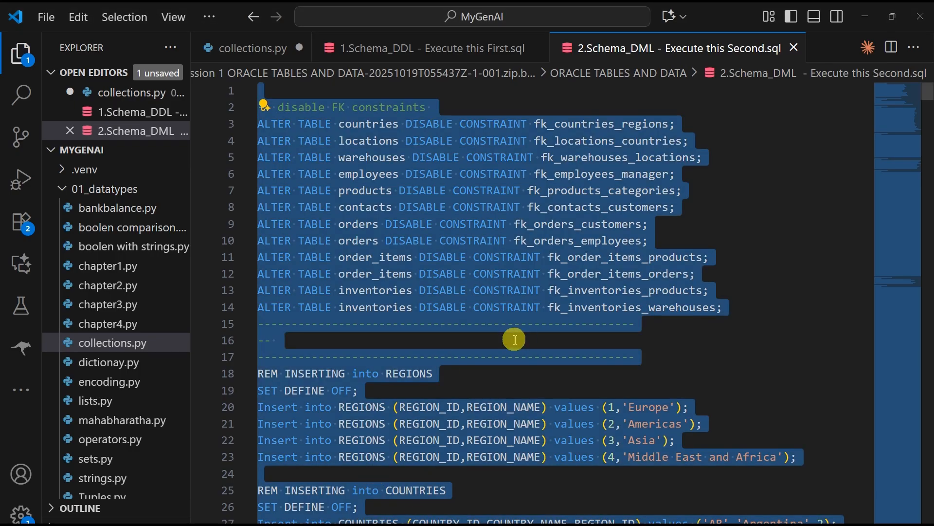
pyautogui.click(399, 239)
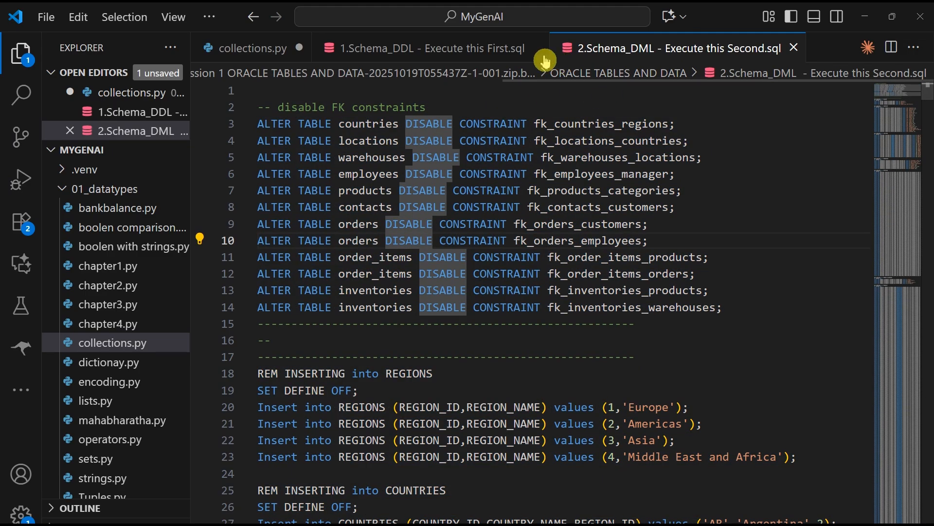
pyautogui.click(470, 55)
pyautogui.click(537, 341)
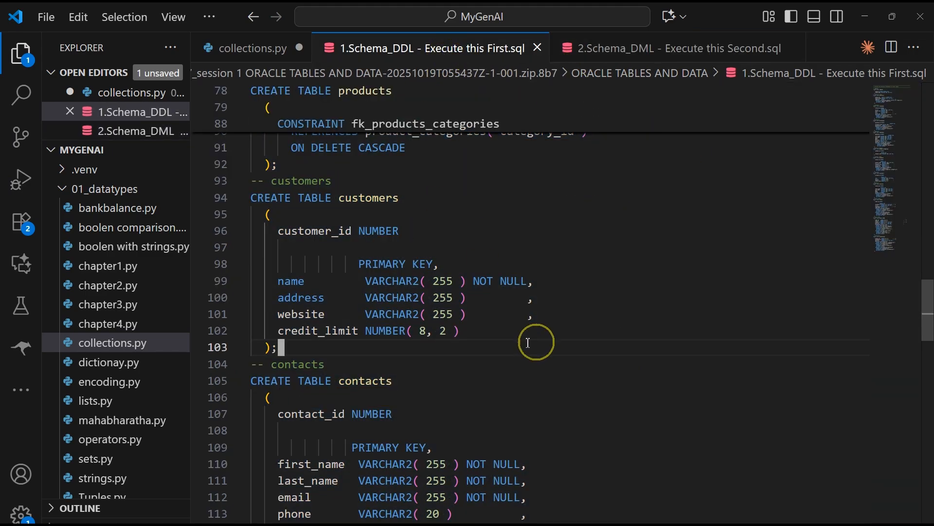
pyautogui.moveTo(280, 350); pyautogui.dragTo(243, 207)
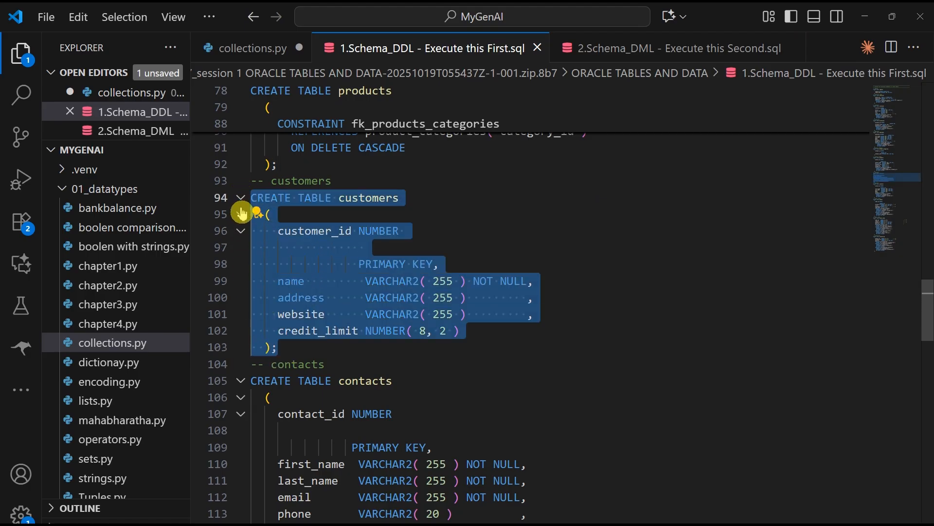
pyautogui.moveTo(287, 354); pyautogui.dragTo(247, 185)
pyautogui.hotkey('ctrl', 'c')
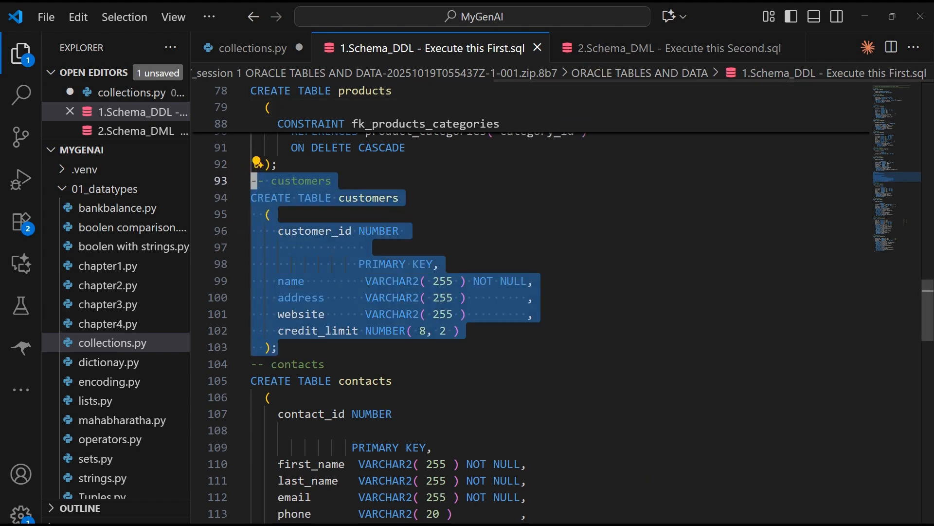
# Return to SQL Developer and paste the copied CREATE TABLE customers statement into the TNS_TGT_DEV13 worksheet
pyautogui.hotkey('alt', 'Tab')
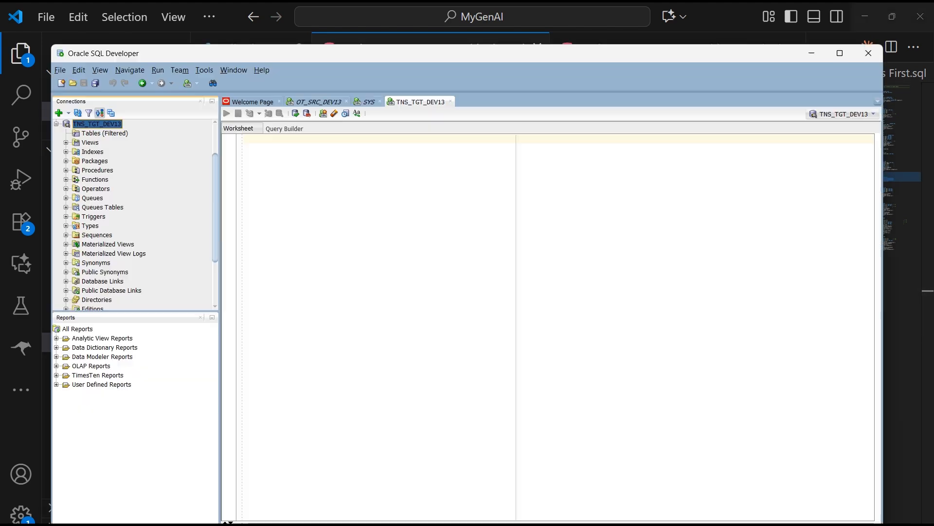
pyautogui.click(273, 183)
pyautogui.click(275, 156)
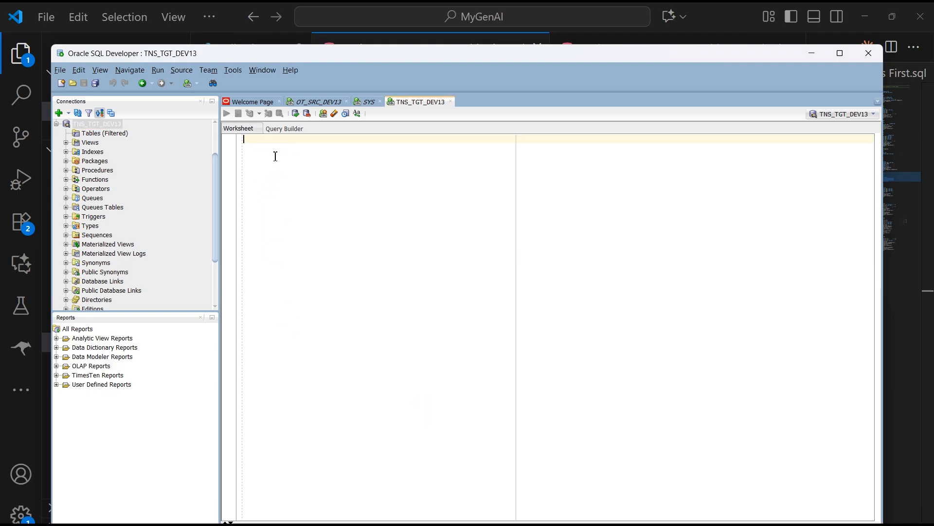
pyautogui.hotkey('ctrl', 'v')
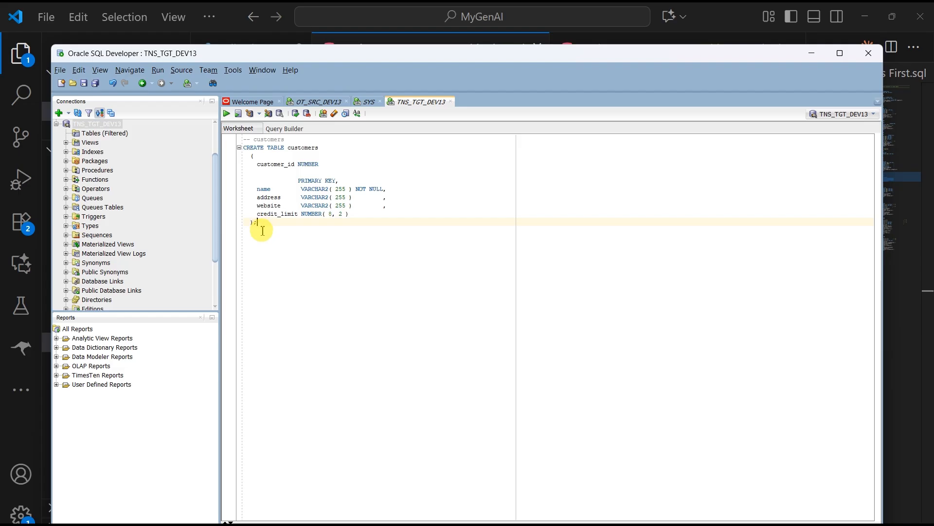
pyautogui.moveTo(261, 225); pyautogui.dragTo(246, 151)
pyautogui.click(312, 248)
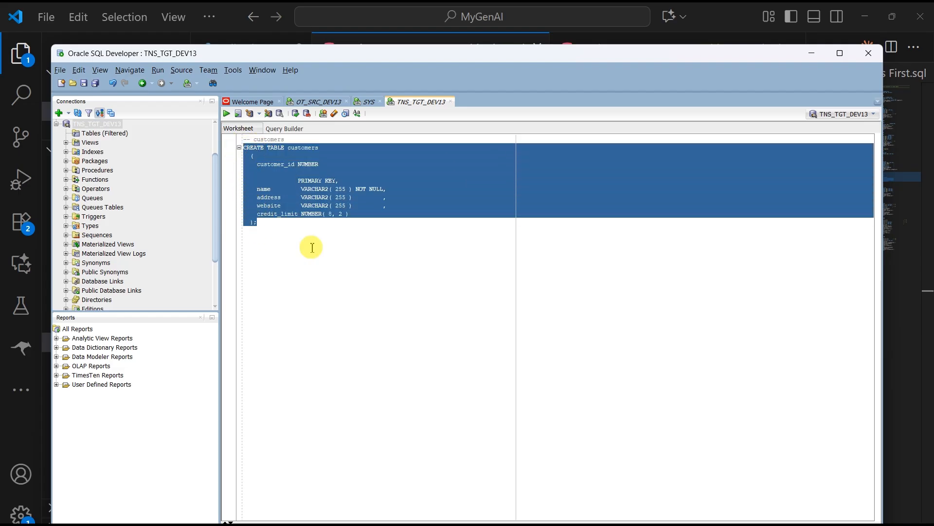
pyautogui.moveTo(313, 249); pyautogui.dragTo(392, 475)
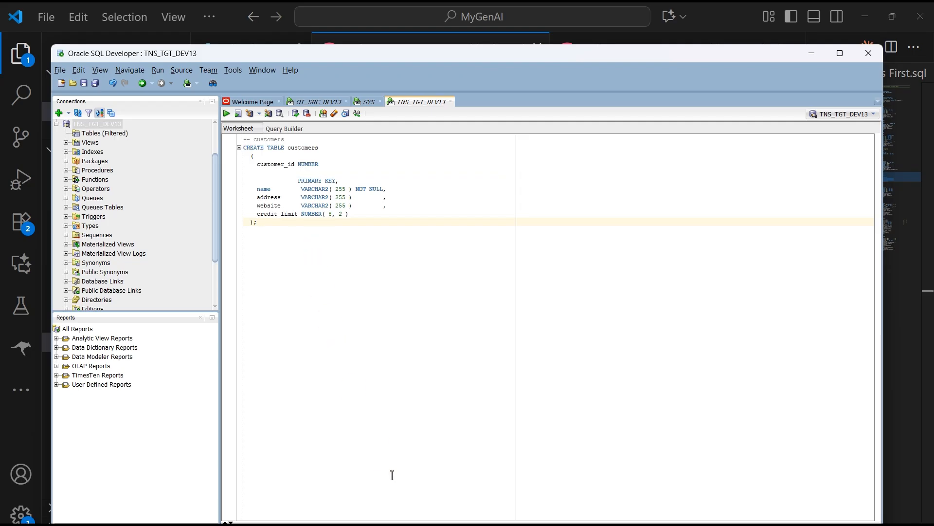
# Rename the table in the CREATE TABLE statement to customers_TGT and run the whole statement in TNS_TGT_DEV13
pyautogui.click(390, 473)
pyautogui.click(321, 150)
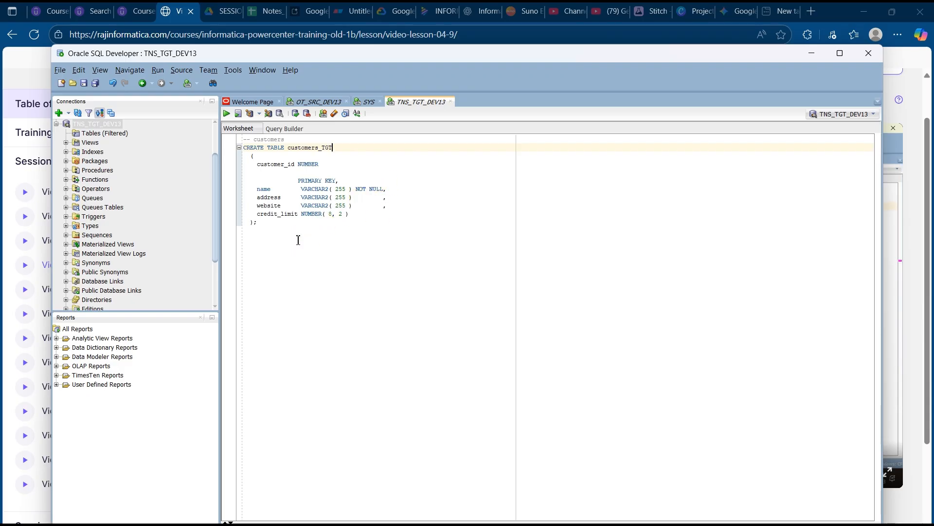
pyautogui.hotkey('ctrl', 'a')
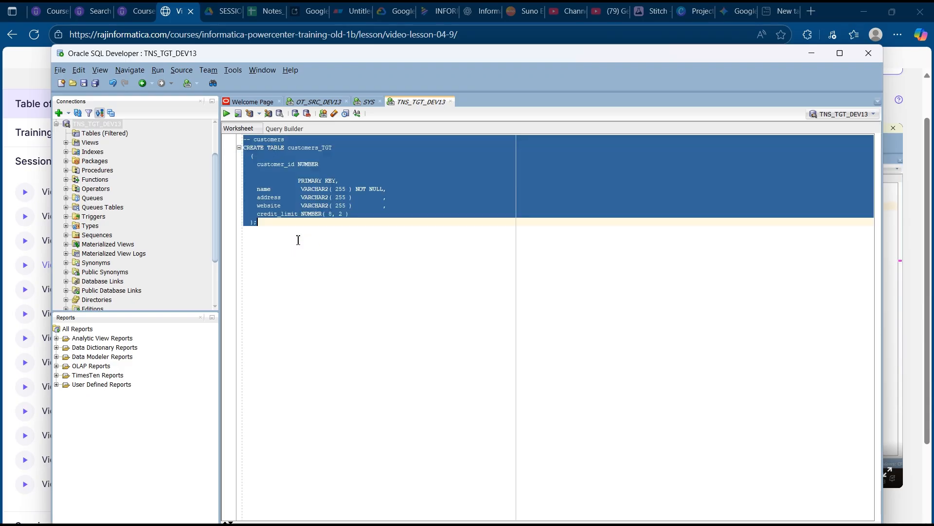
pyautogui.click(227, 116)
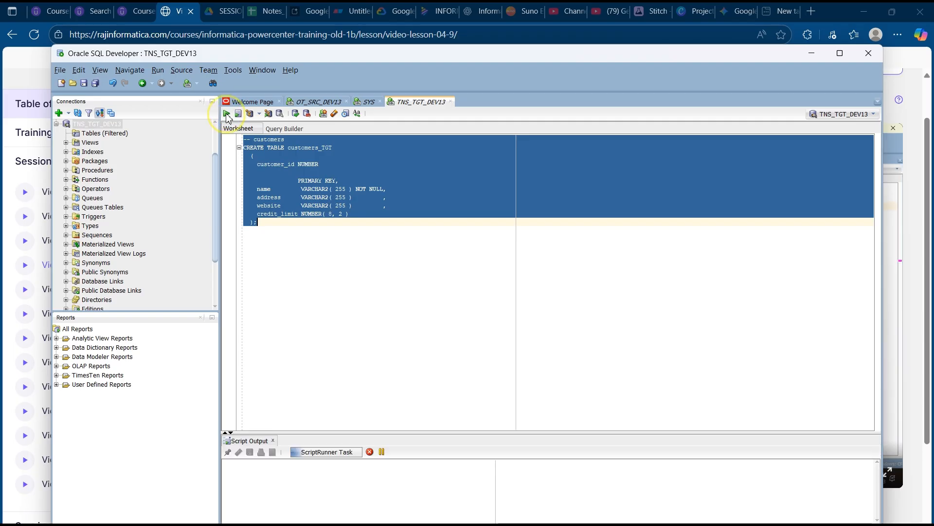
pyautogui.click(387, 340)
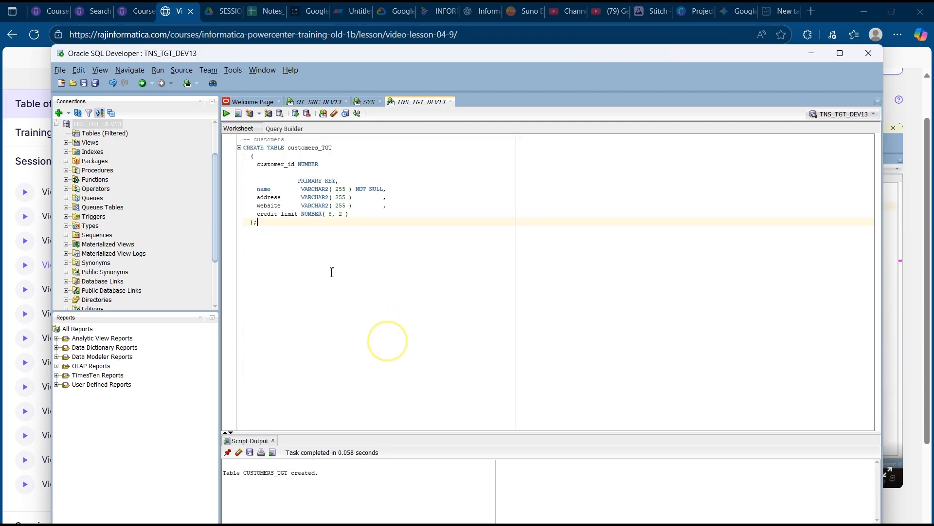
# Replace the CREATE TABLE statement with "select * from customers_tgt;" and run it as a script
pyautogui.moveTo(299, 248); pyautogui.dragTo(238, 146)
pyautogui.press('Delete')
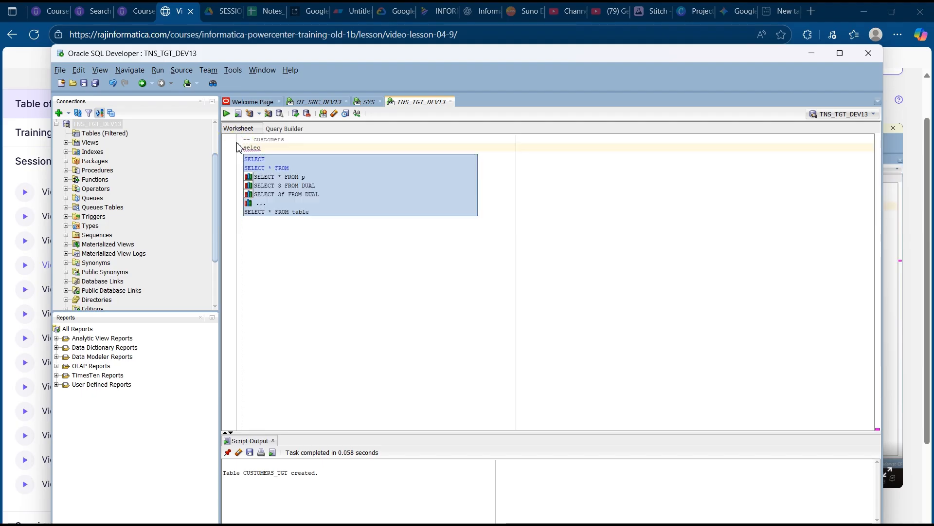
pyautogui.write('select ')
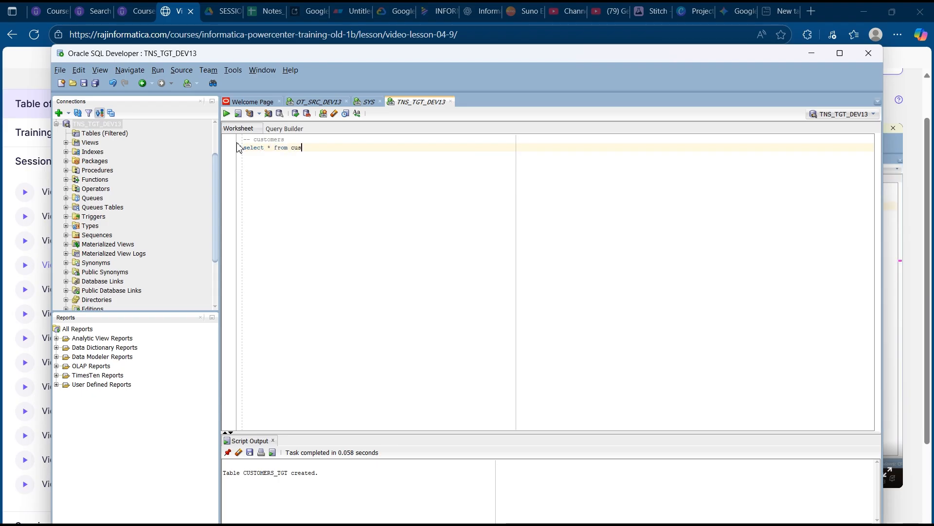
pyautogui.write('* from cus')
pyautogui.doubleClick(286, 159)
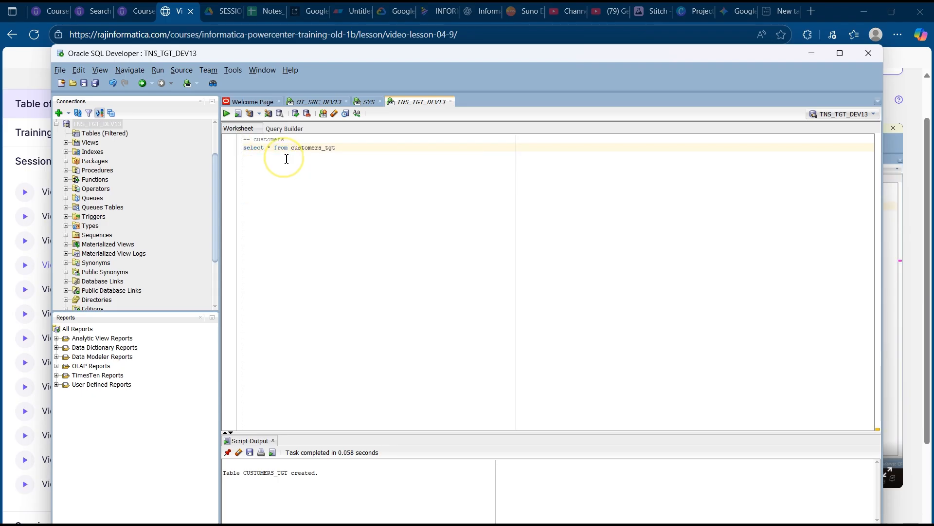
pyautogui.write(';')
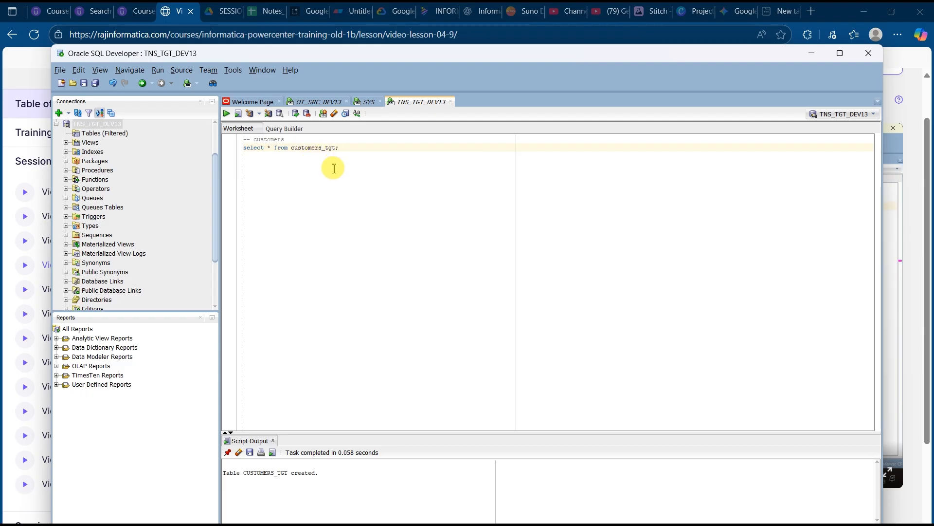
pyautogui.hotkey('ctrl', 'Return')
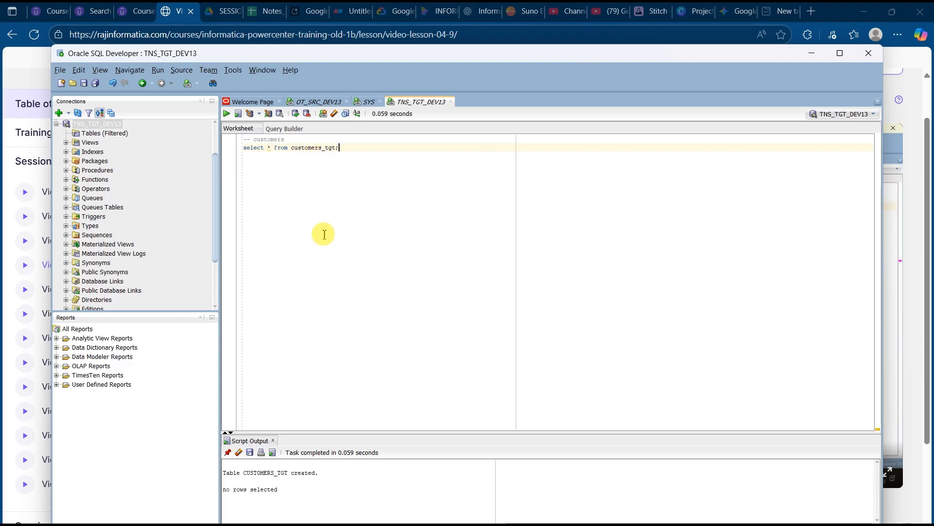
# Copy the customers_tgt query and run it as a single statement to view its columns in a result grid
pyautogui.tripleClick(348, 149)
pyautogui.hotkey('ctrl', 'c')
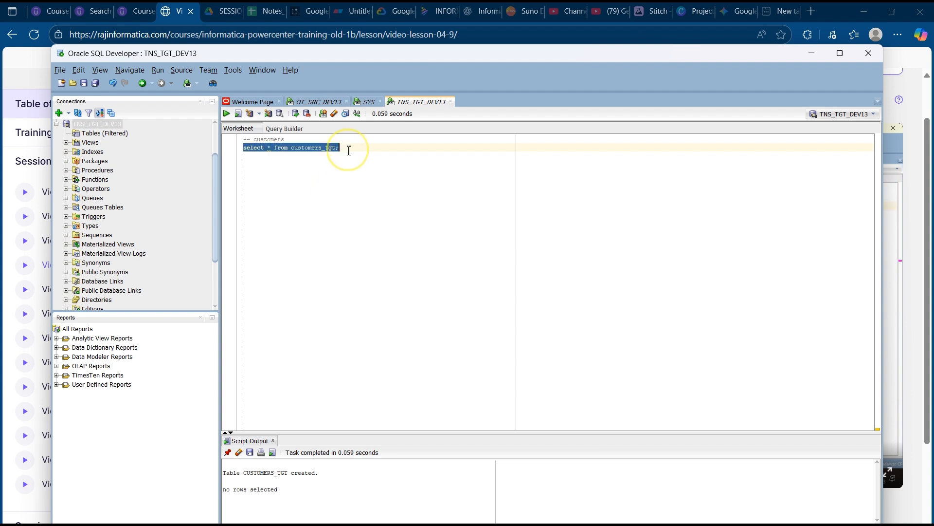
pyautogui.click(226, 113)
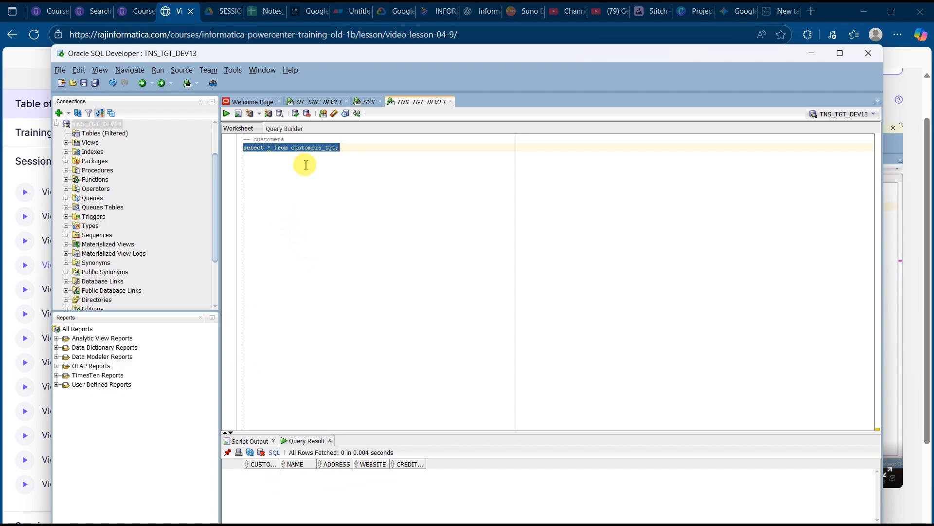
# Switch to the OT_SRC_DEV13 worksheet and close the SYS worksheet without saving its changes
pyautogui.click(319, 101)
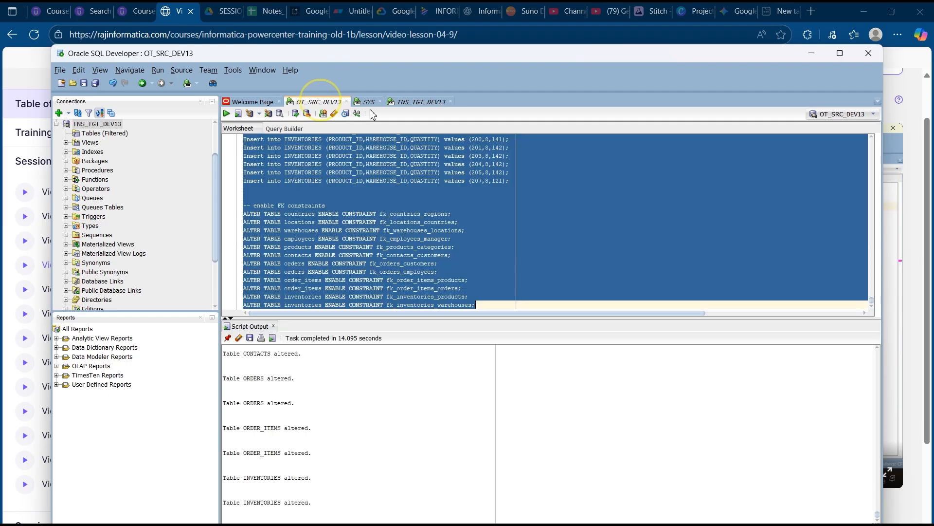
pyautogui.click(380, 102)
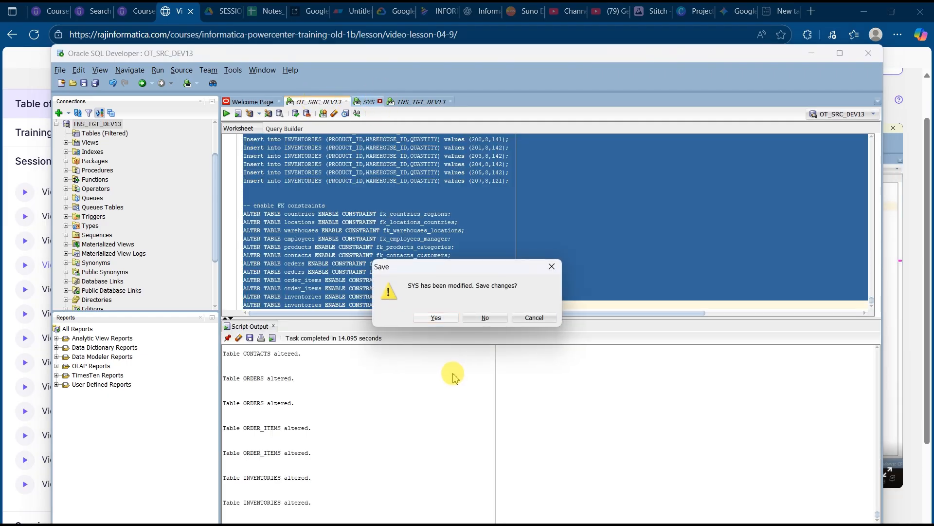
pyautogui.click(436, 318)
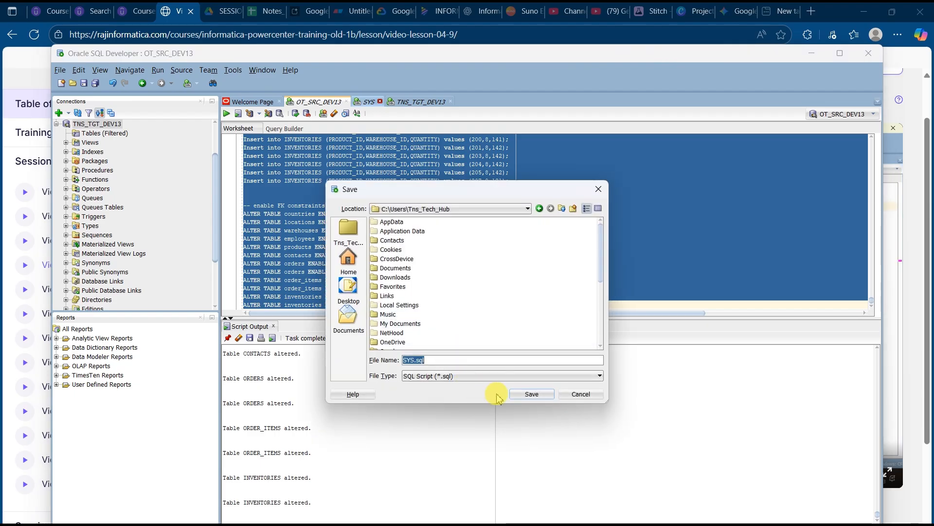
pyautogui.click(581, 394)
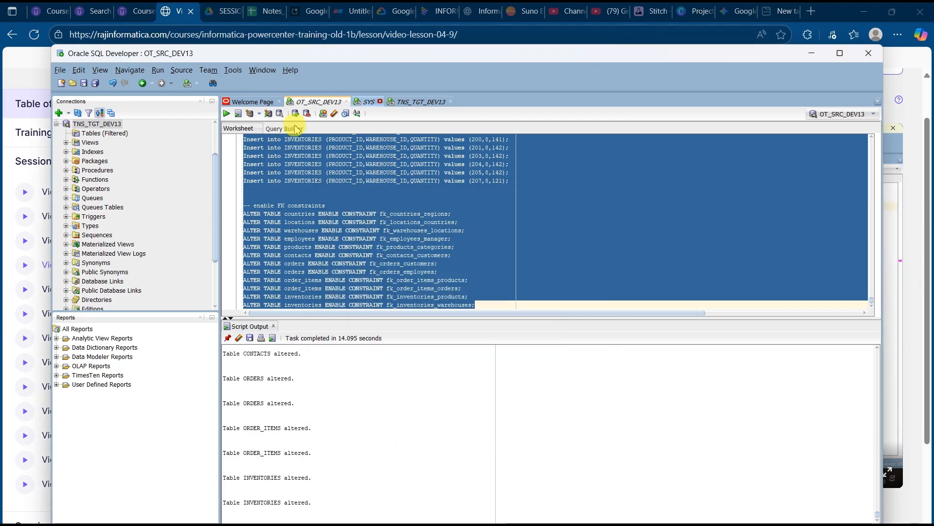
pyautogui.click(380, 102)
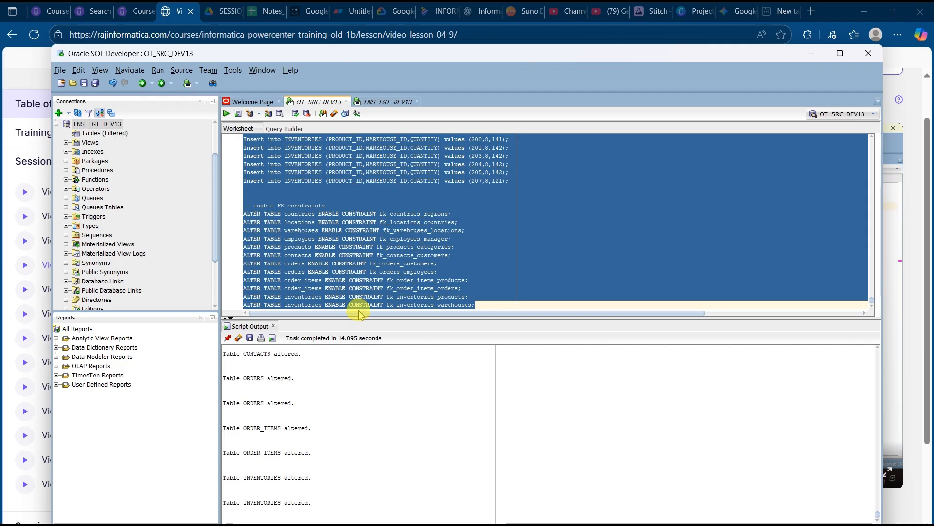
# Clear the OT_SRC_DEV13 worksheet and paste the copied customers_tgt query into it
pyautogui.press('Delete')
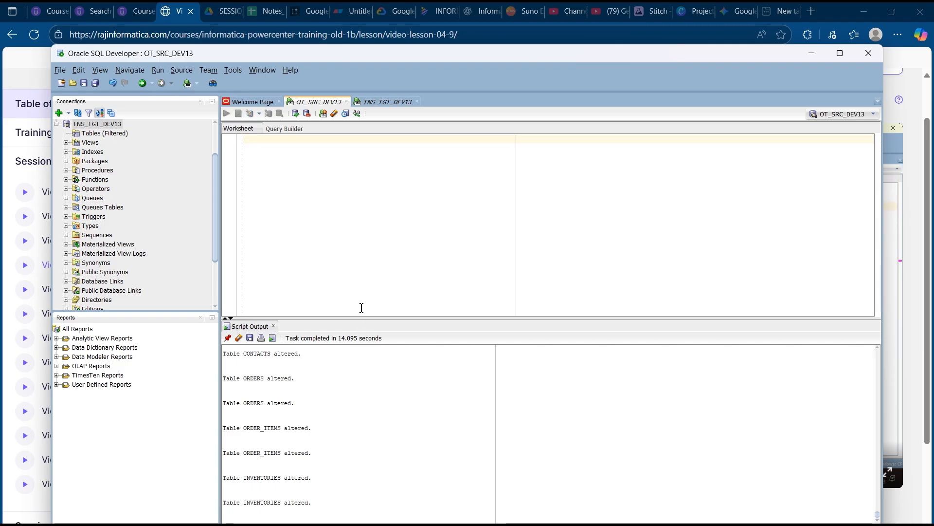
pyautogui.hotkey('ctrl', 'v')
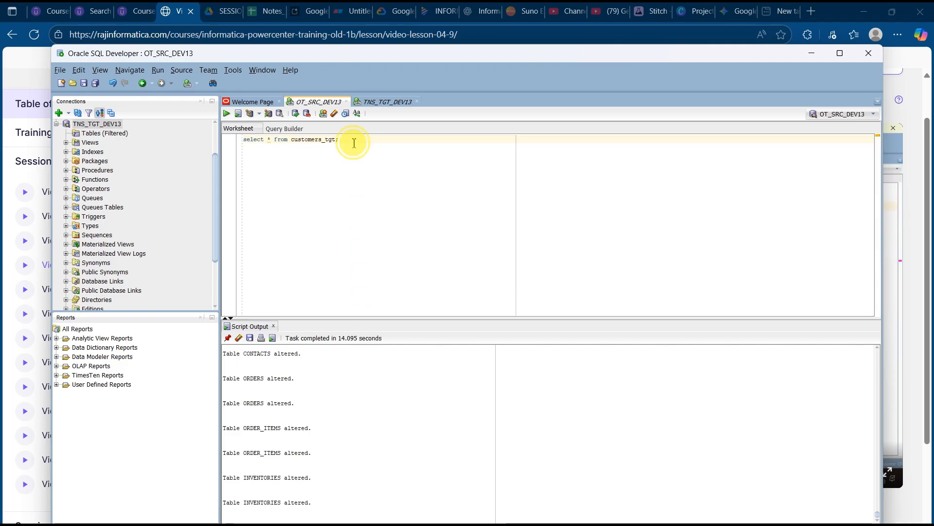
pyautogui.tripleClick(354, 143)
pyautogui.click(354, 143)
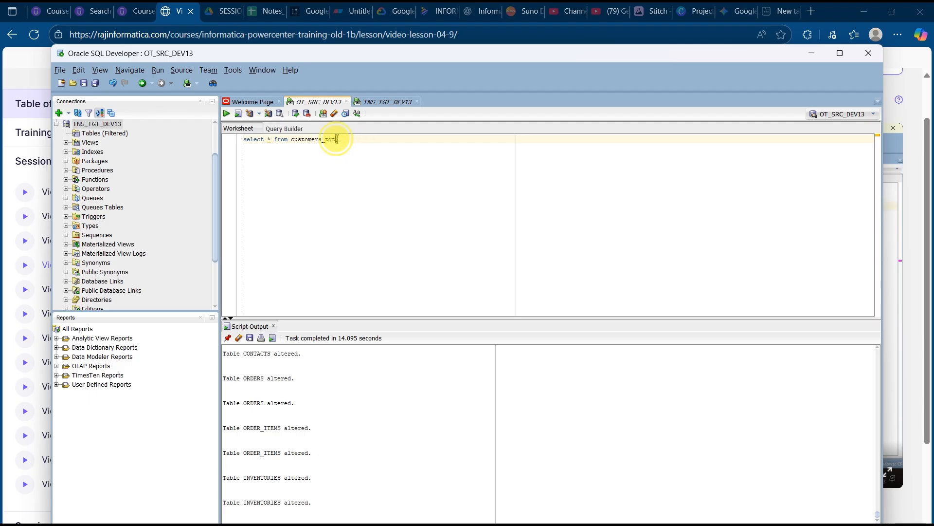
# Change the queried table to customers and run "select * from customers;" against OT_SRC_DEV13
pyautogui.press('BackSpace')
pyautogui.press('BackSpace')
pyautogui.press('BackSpace')
pyautogui.press('BackSpace')
pyautogui.tripleClick(335, 140)
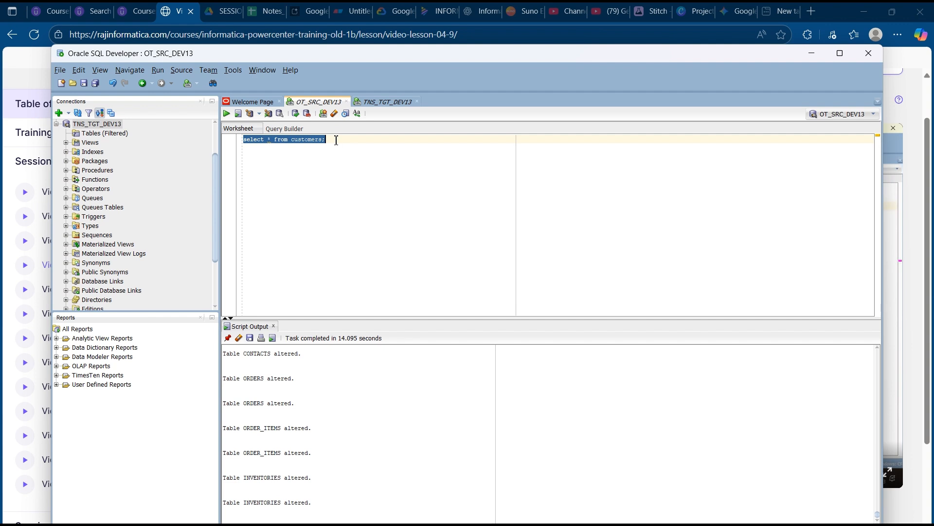
pyautogui.press('F8')
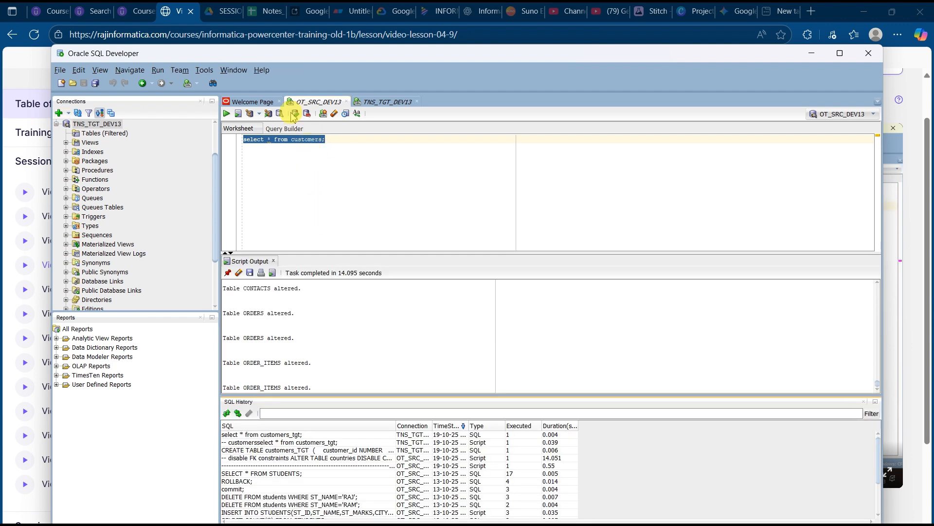
pyautogui.click(226, 113)
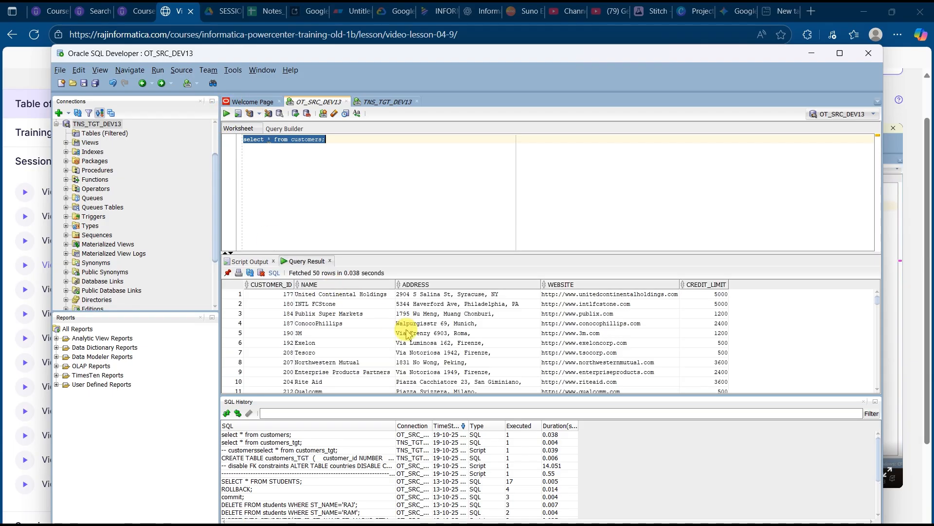
# Add the query "select count(*) from customers;" on a new line and run only that statement
pyautogui.click(357, 140)
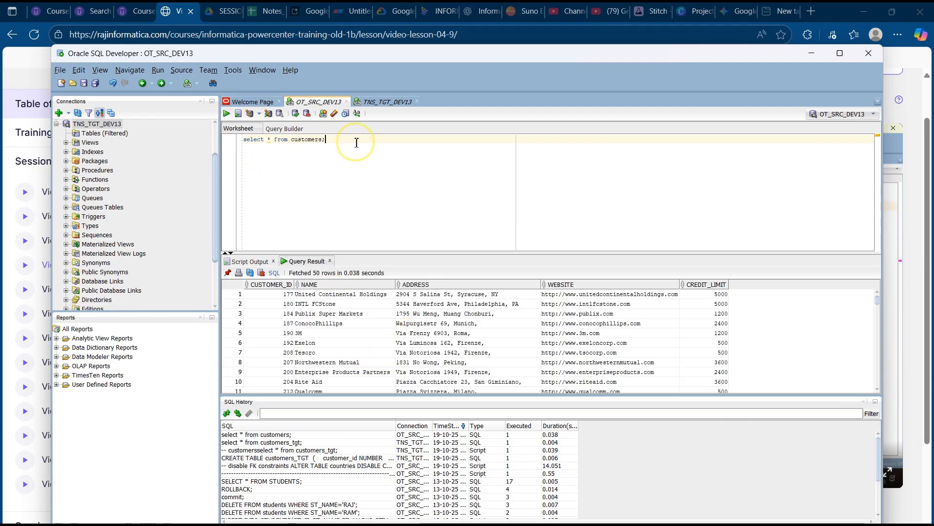
pyautogui.press('Return')
pyautogui.write('s')
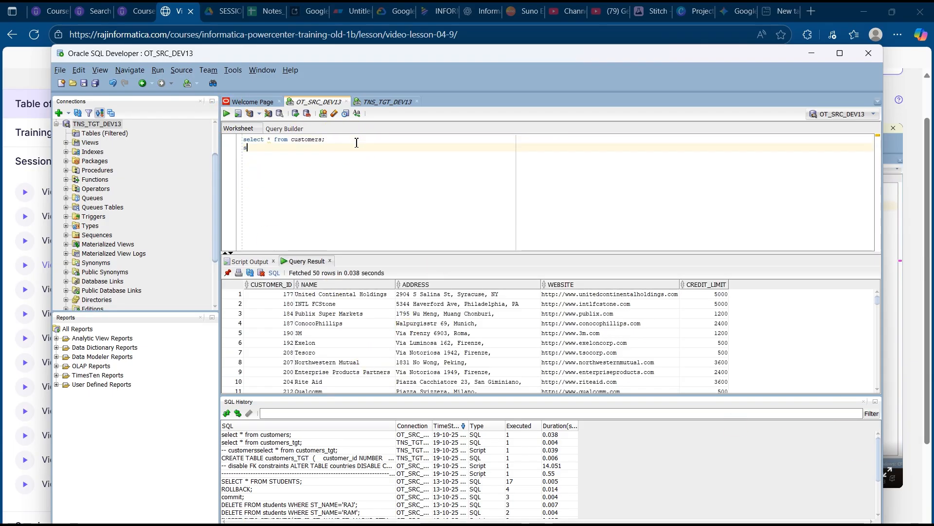
pyautogui.write('elect coun')
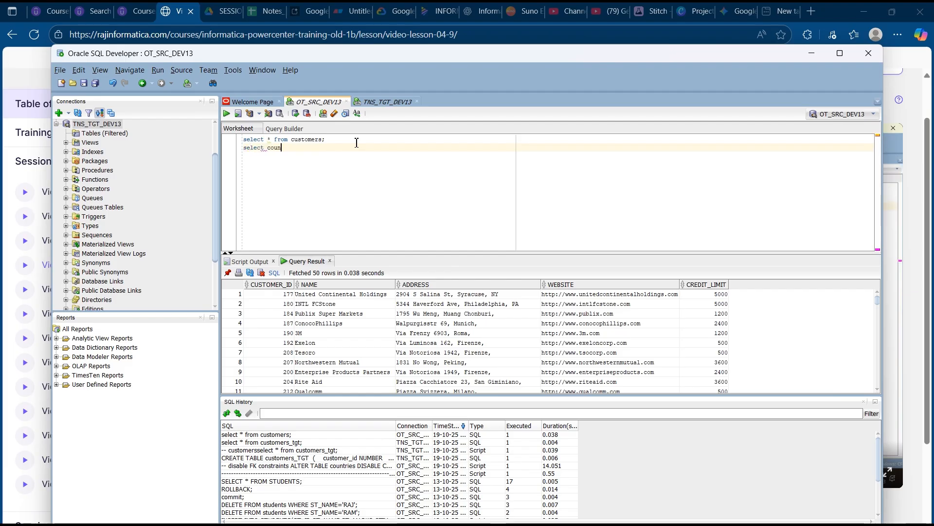
pyautogui.write('t(*) from custome')
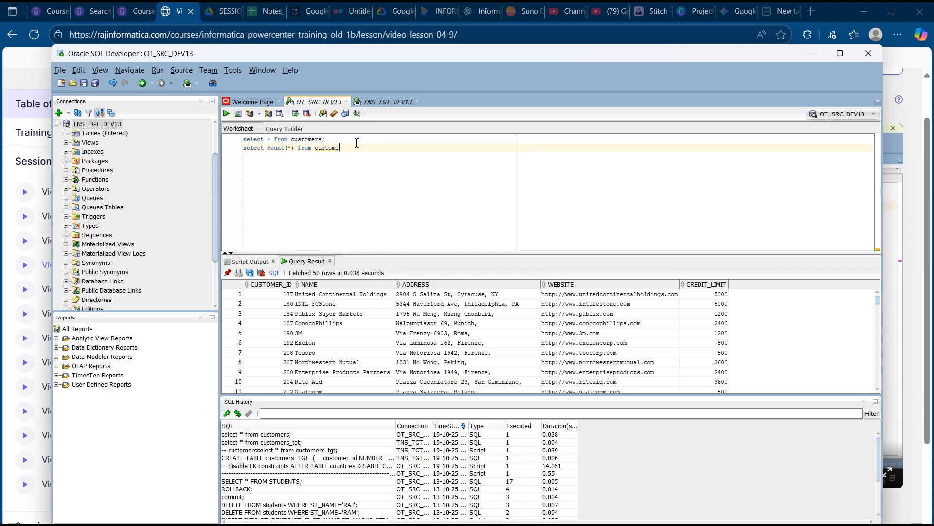
pyautogui.write('s;')
pyautogui.click(348, 147)
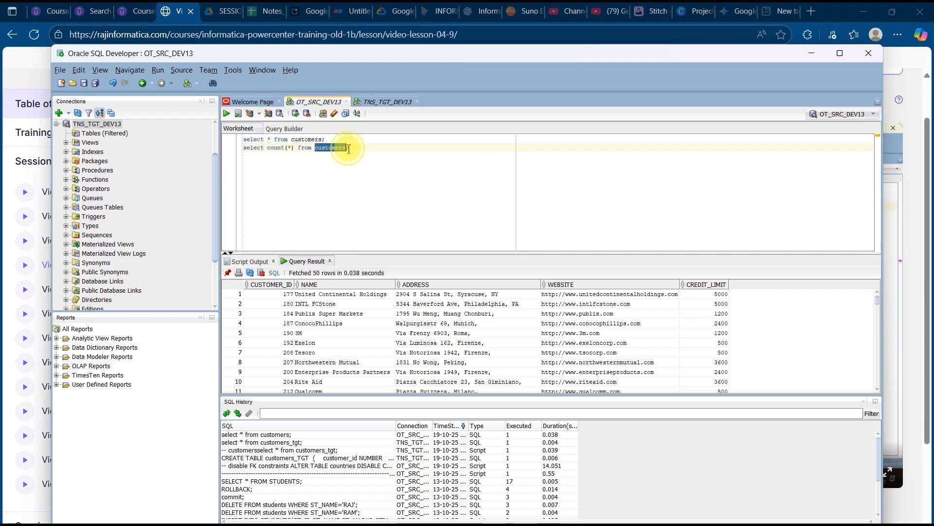
pyautogui.tripleClick(348, 147)
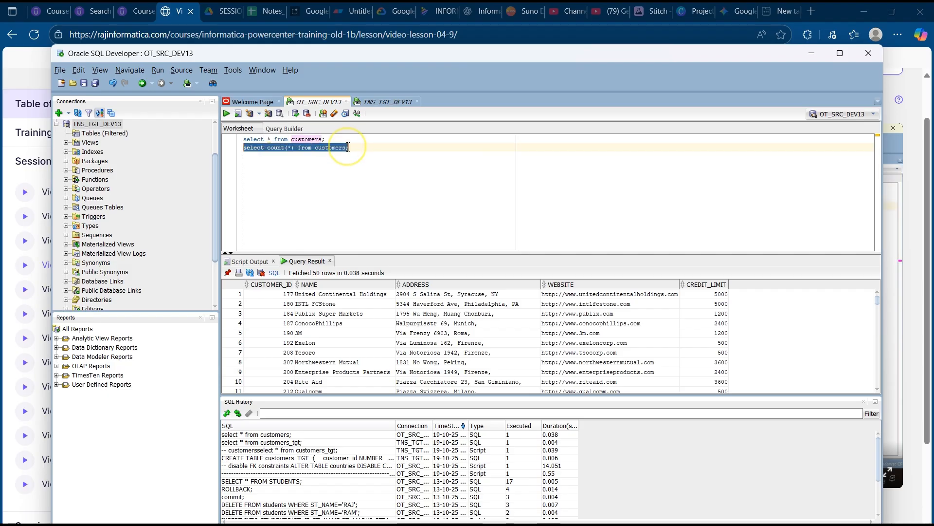
pyautogui.click(226, 115)
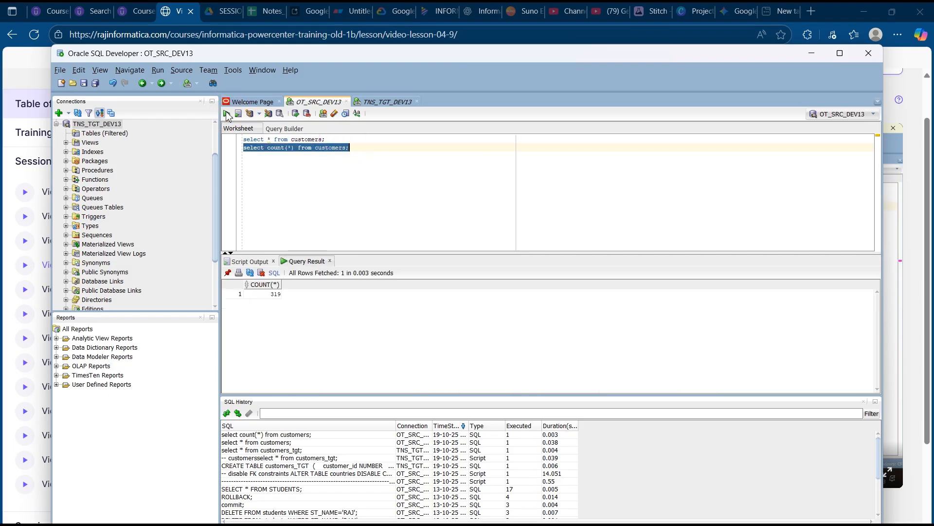
pyautogui.click(281, 300)
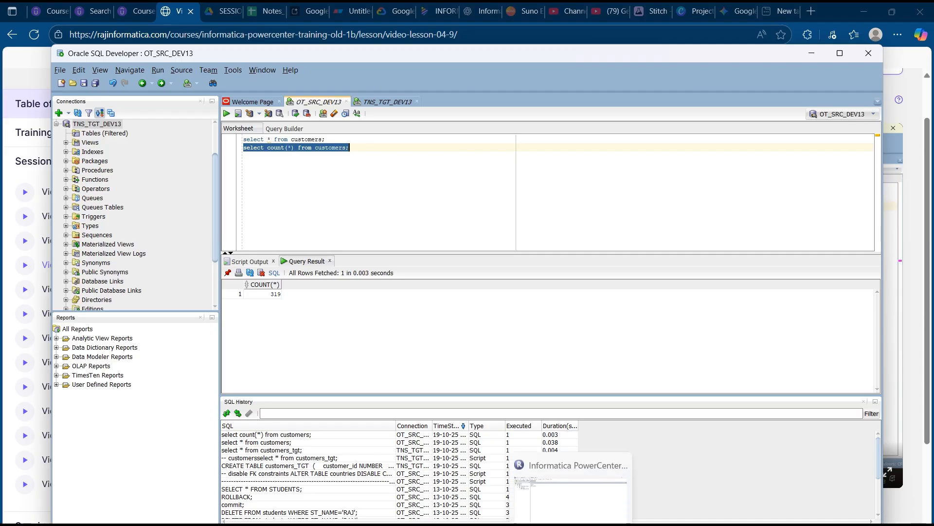
# Switch to PowerCenter Designer and start importing a target definition from a database
pyautogui.click(570, 524)
pyautogui.click(550, 525)
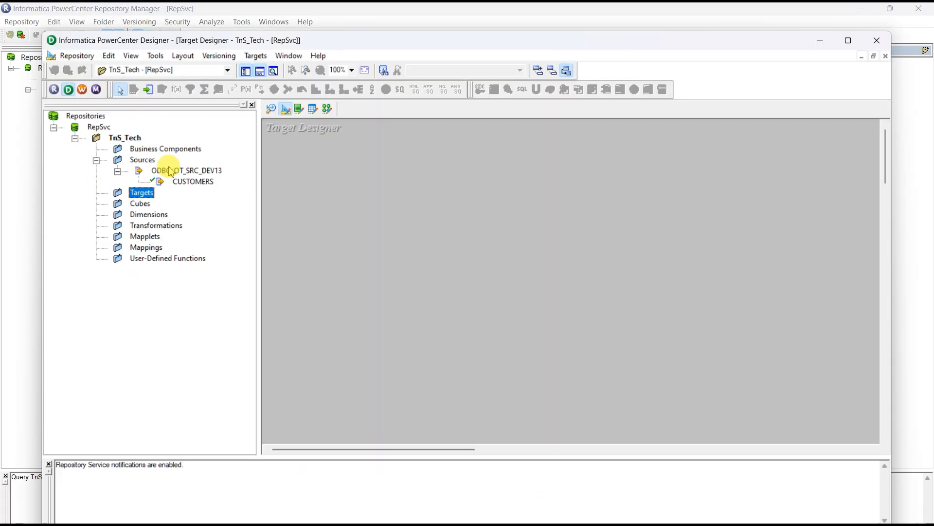
pyautogui.click(254, 56)
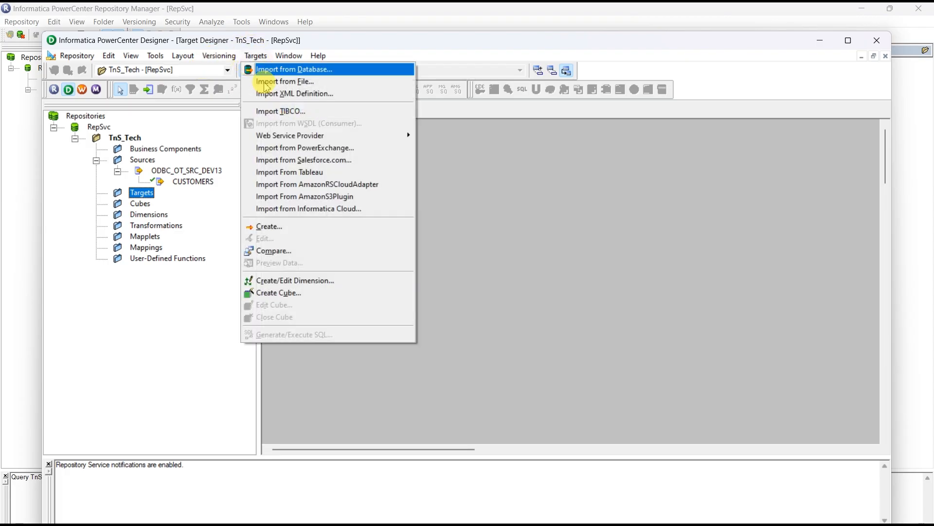
pyautogui.click(298, 69)
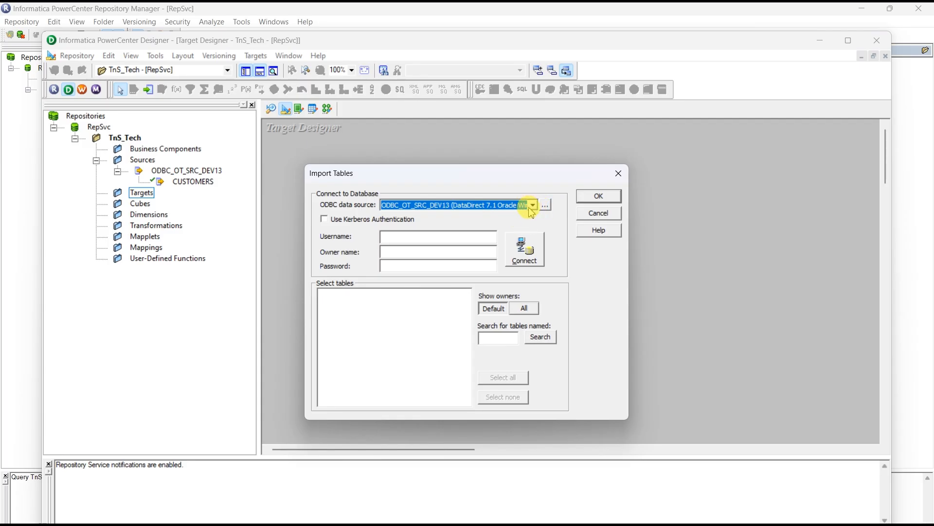
# Add a new user ODBC data source that uses the DataDirect 7.1 Oracle Wire Protocol driver
pyautogui.click(545, 206)
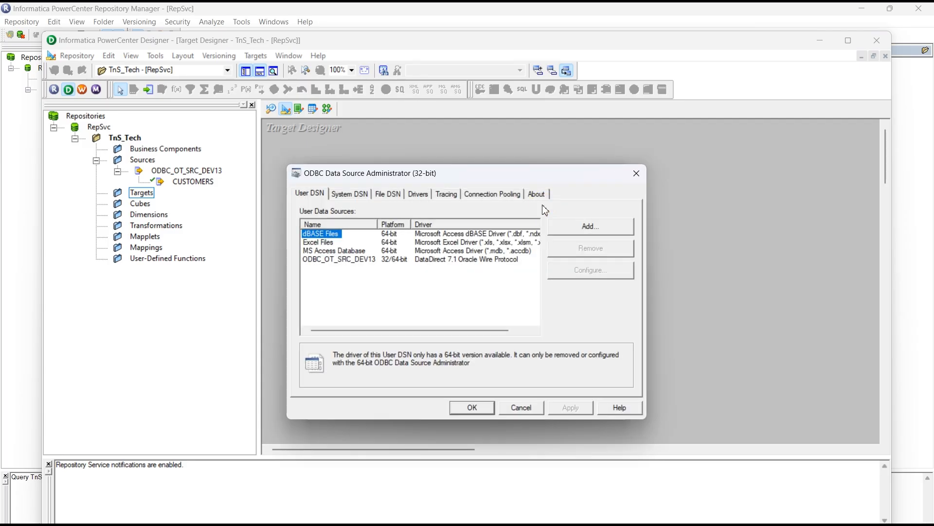
pyautogui.click(598, 230)
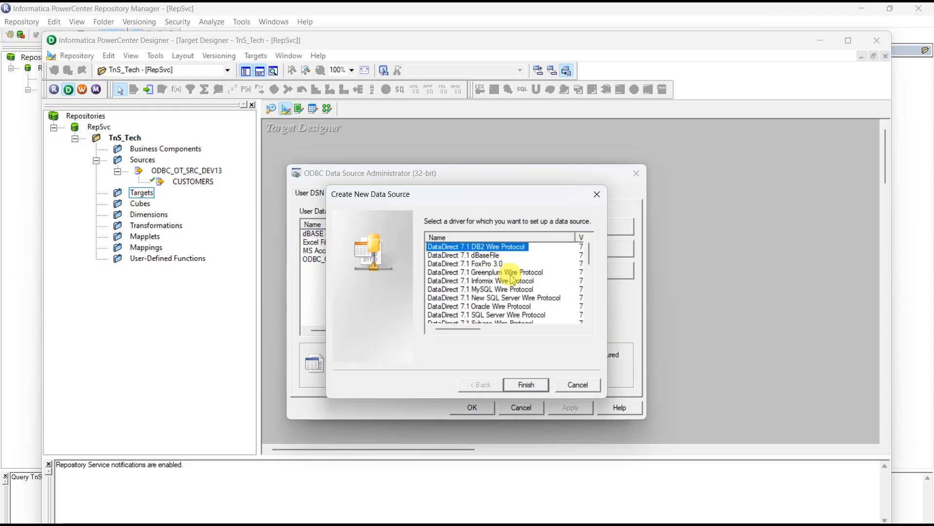
pyautogui.click(507, 307)
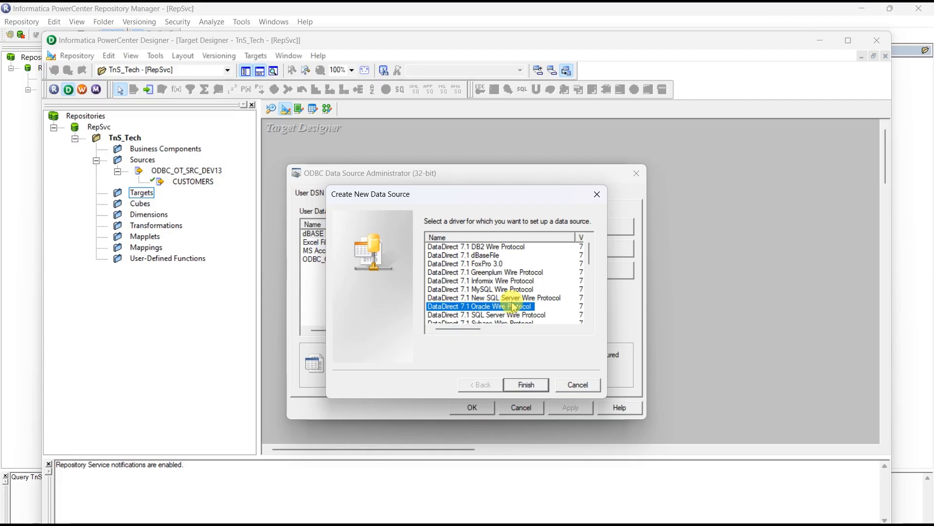
pyautogui.click(527, 385)
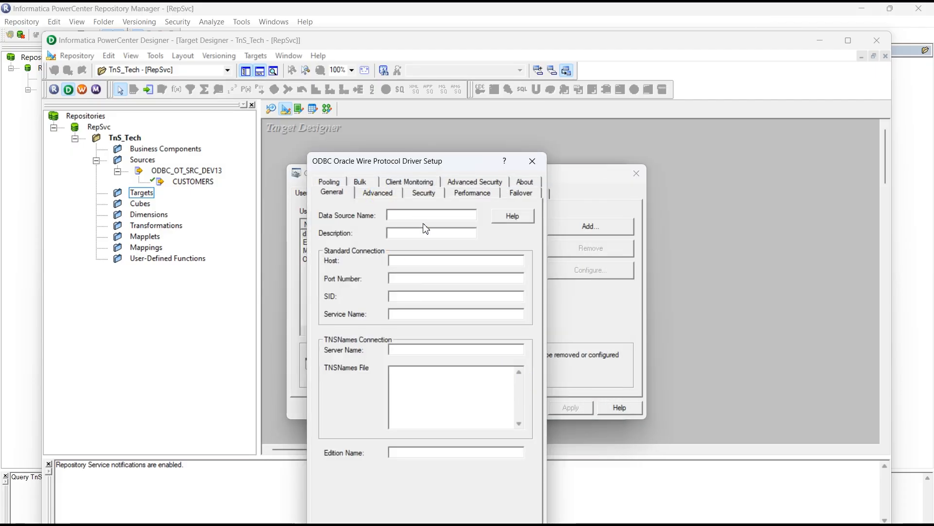
# Begin the data source name with the prefix "ODBC_"
pyautogui.write('o')
pyautogui.press('BackSpace')
pyautogui.press('capslock')
pyautogui.write('O')
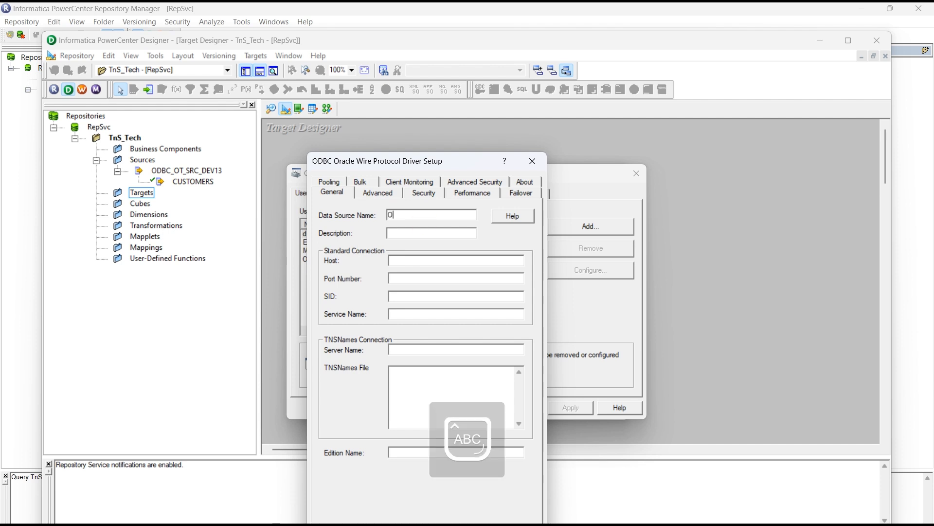
pyautogui.write('DBC_')
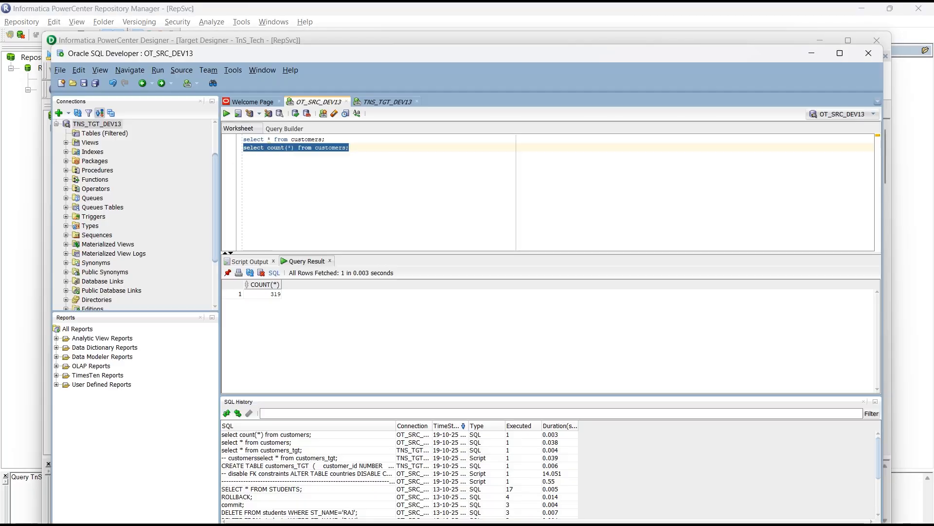
# In SQL Developer, copy the name TNS_TGT_DEV13 from that connection's details and close the connection dialog
pyautogui.click(351, 173)
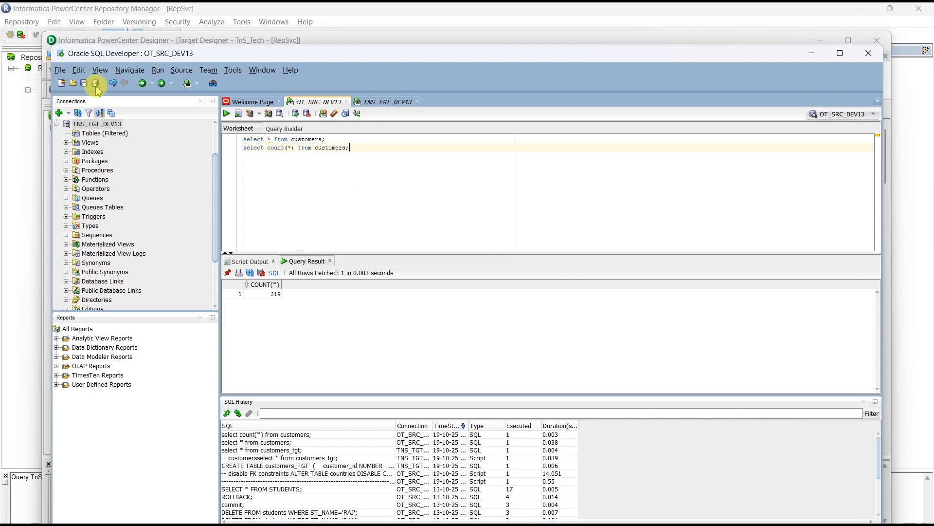
pyautogui.scroll(1, 90, 163)
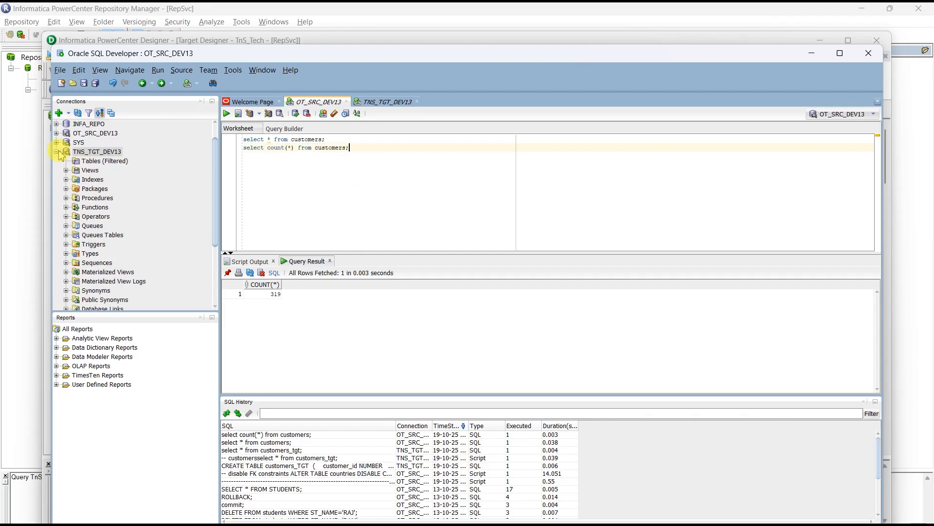
pyautogui.rightClick(98, 152)
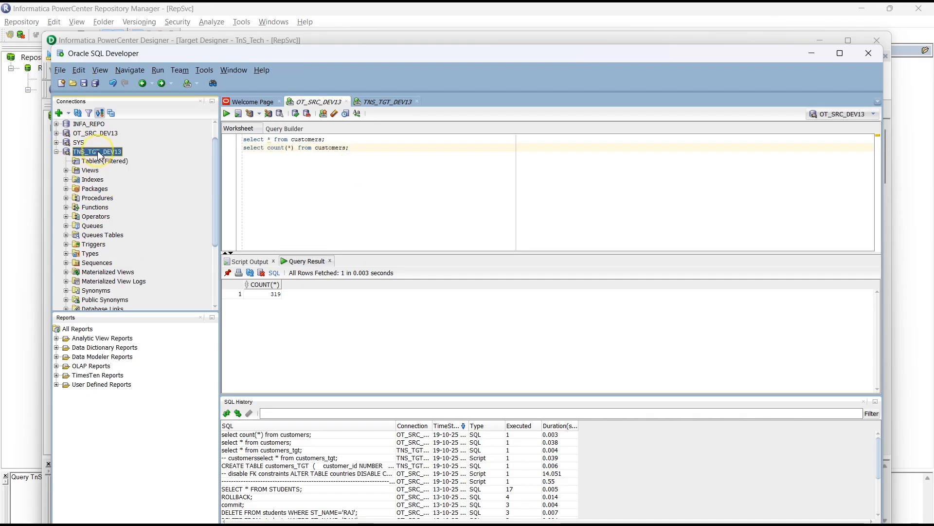
pyautogui.click(59, 113)
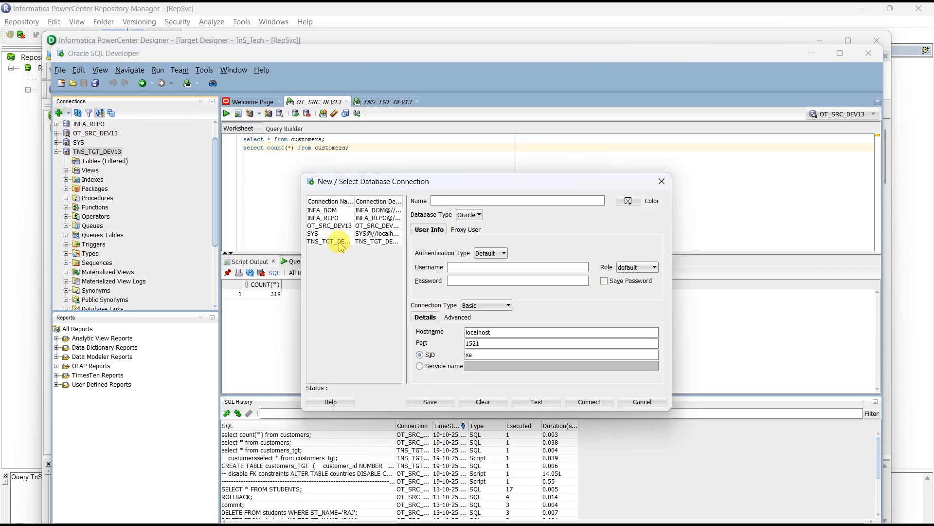
pyautogui.click(341, 242)
pyautogui.doubleClick(481, 201)
pyautogui.hotkey('ctrl', 'c')
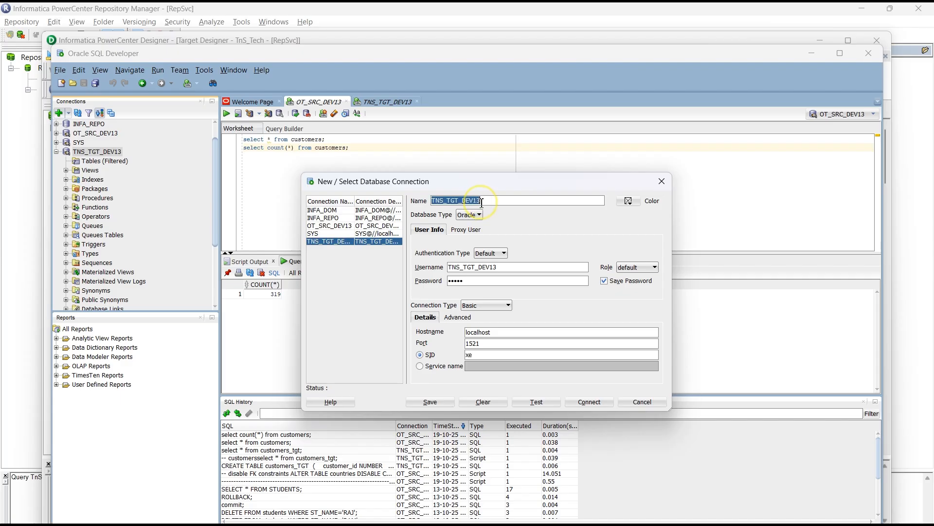
pyautogui.click(661, 181)
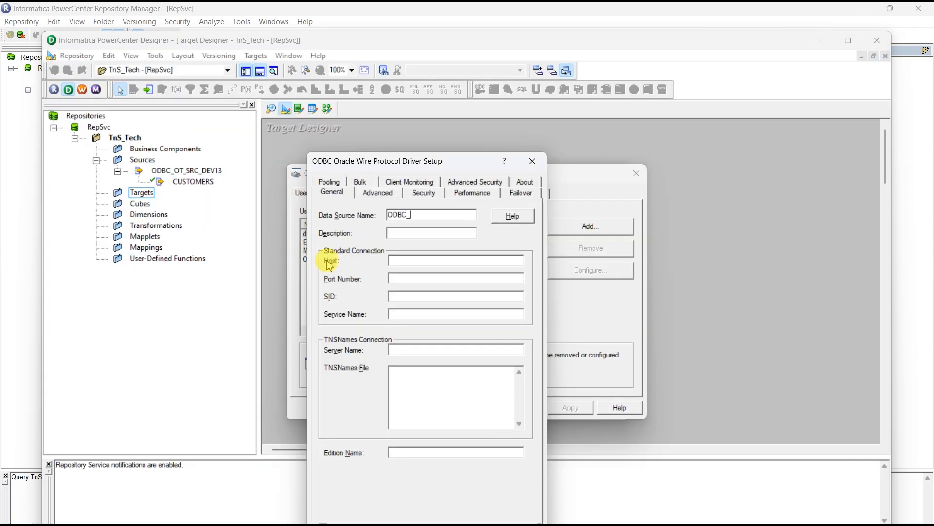
# In the ODBC driver setup, complete the data source name as ODBC_TNS_TGT_DEV13 and set the host to localhost
pyautogui.write('TNS_TGT_DEV13')
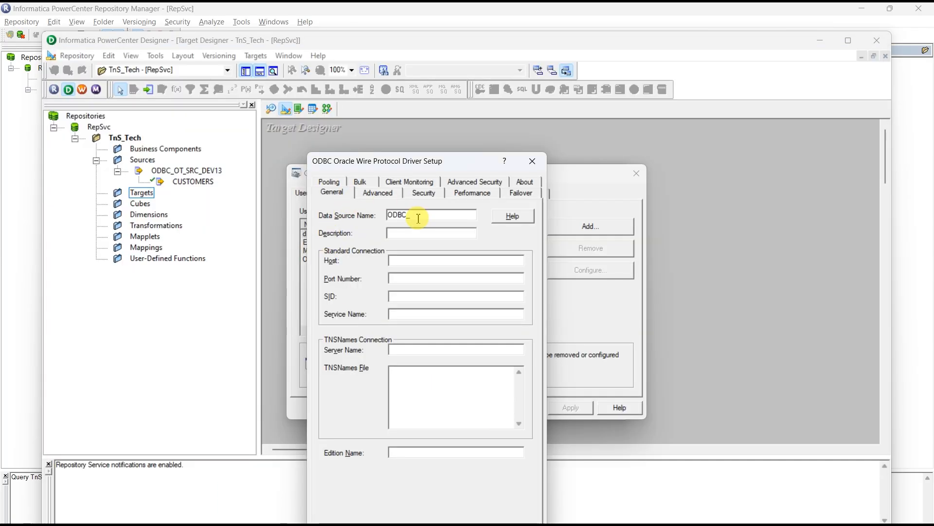
pyautogui.click(420, 262)
pyautogui.write('LOCALHOS')
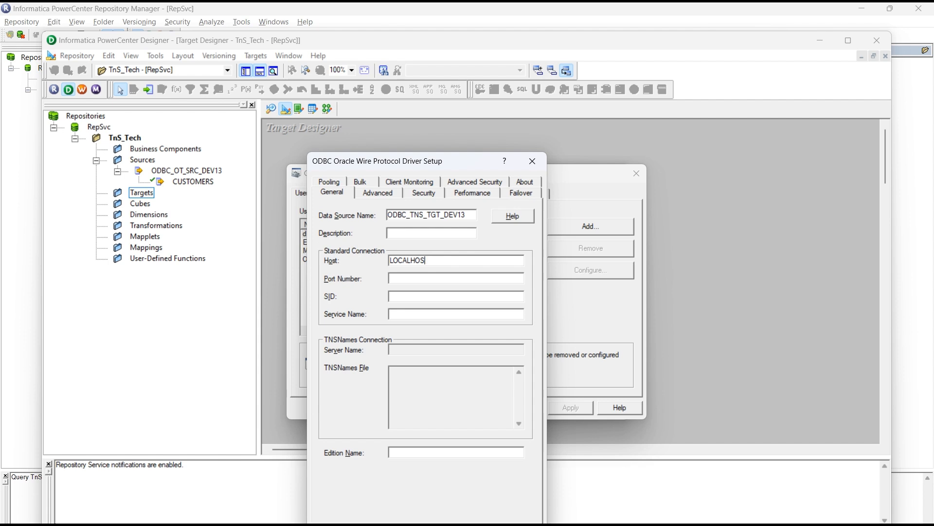
pyautogui.press('BackSpace')
pyautogui.press('BackSpace')
pyautogui.press('BackSpace')
pyautogui.press('BackSpace')
pyautogui.press('BackSpace')
pyautogui.press('BackSpace')
pyautogui.press('BackSpace')
pyautogui.press('BackSpace')
pyautogui.press('capslock')
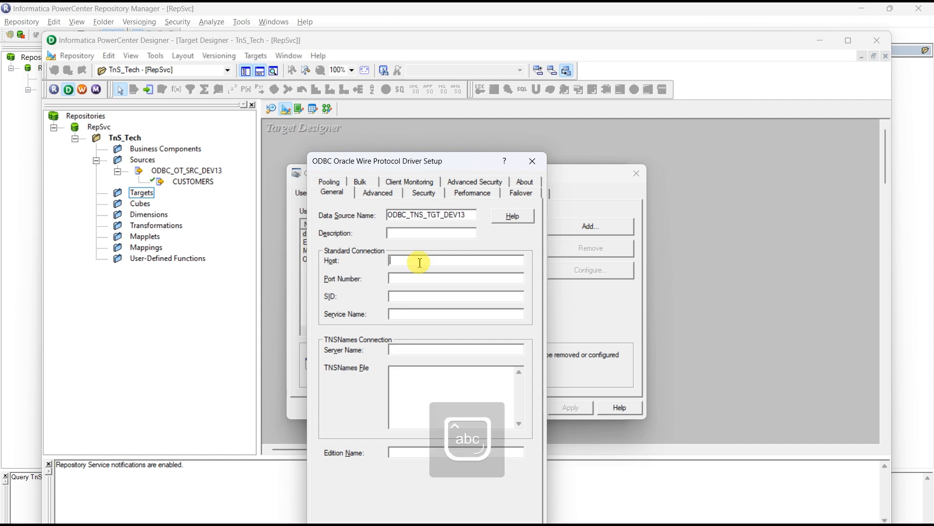
pyautogui.write('local')
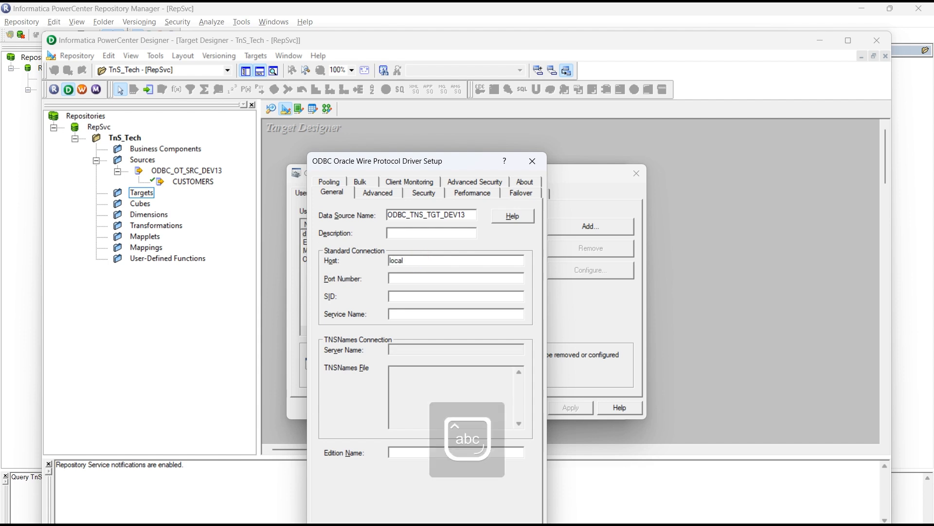
pyautogui.write('host')
# Set the data source's port number to 1521 and its SID to ex
pyautogui.press('Tab')
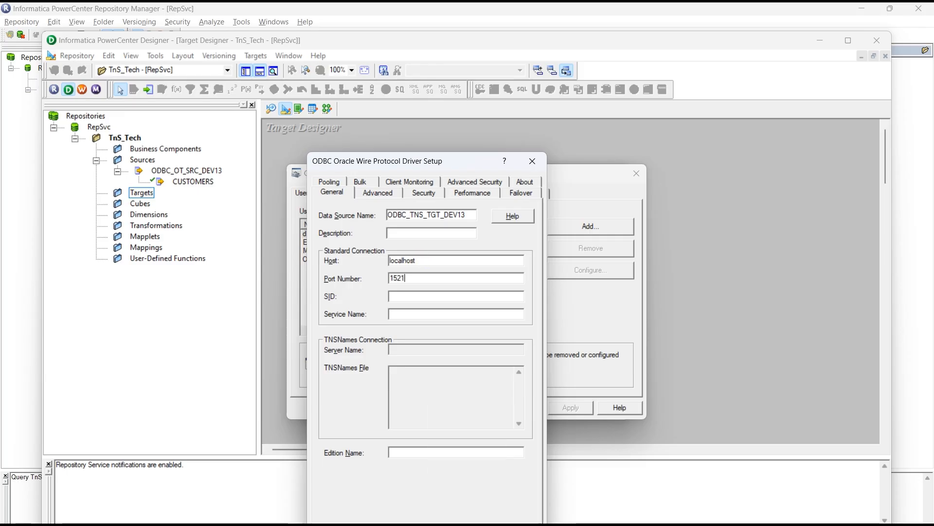
pyautogui.press('Tab')
pyautogui.write('ex')
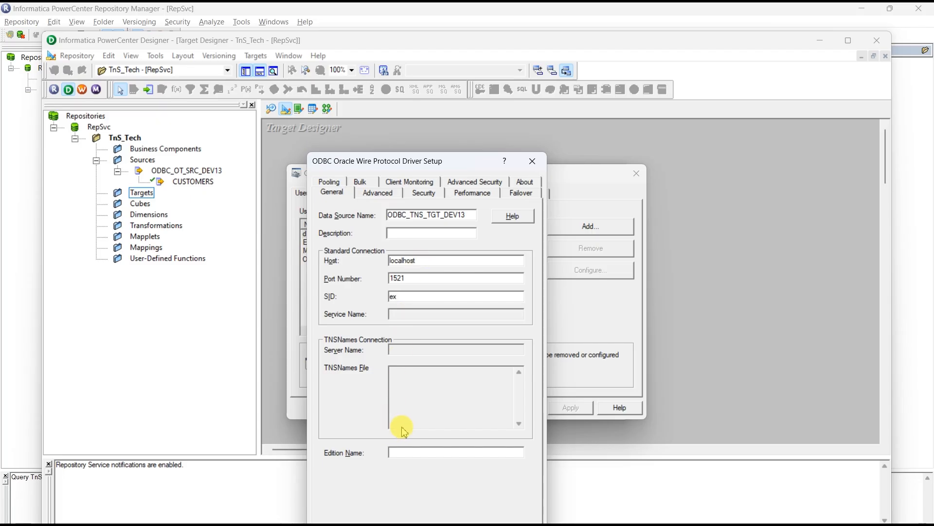
# Test the data source connection, logging on with the user name TNS_TGT_DEV13 and the account password
pyautogui.click(397, 516)
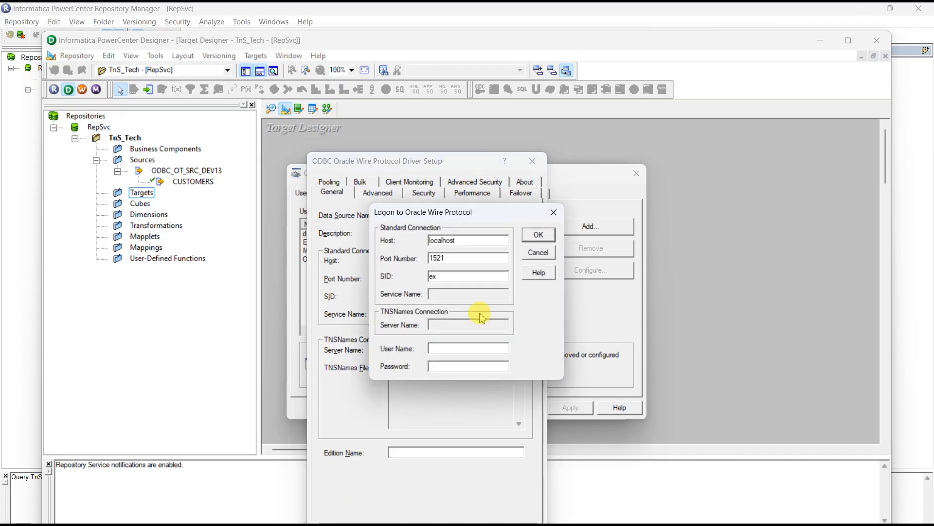
pyautogui.click(467, 348)
pyautogui.hotkey('ctrl', 'v')
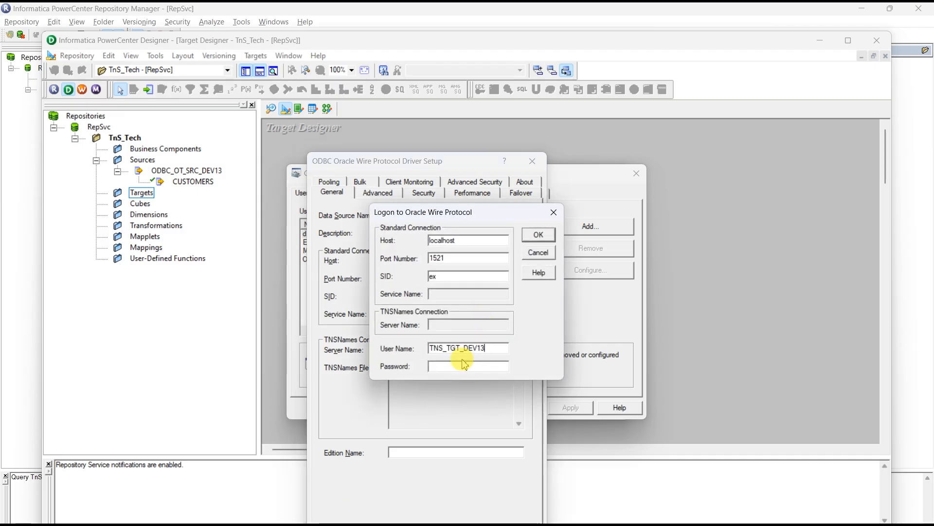
pyautogui.click(465, 364)
pyautogui.write('*****')
pyautogui.click(550, 236)
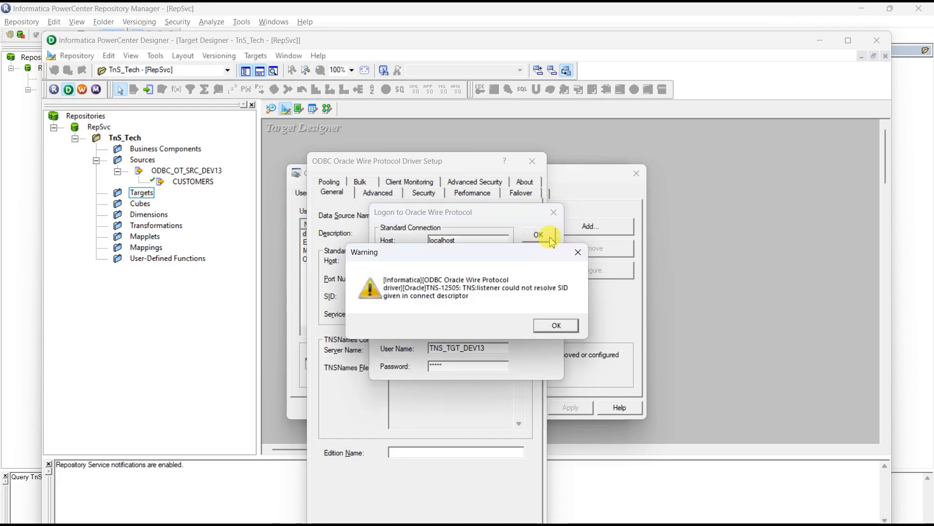
pyautogui.click(556, 325)
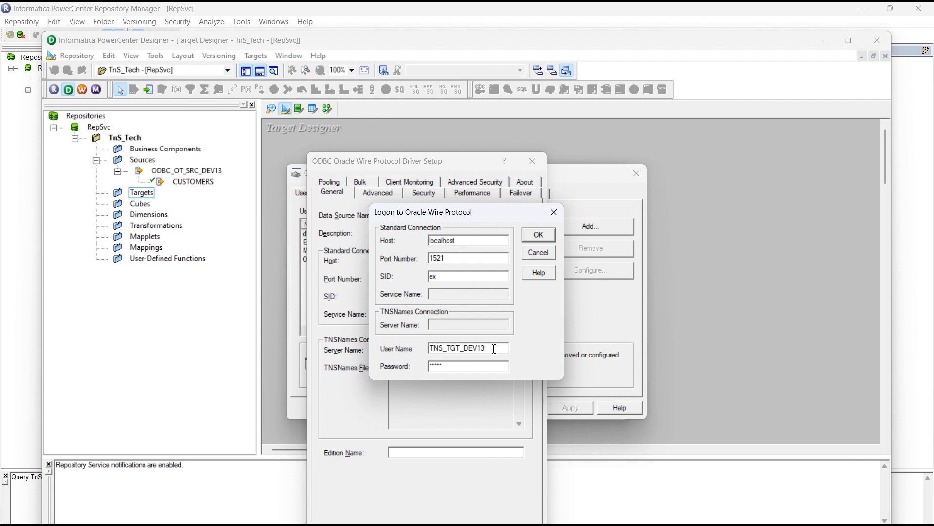
# Retry the connection test with the same logon details and close the logon dialog
pyautogui.click(543, 235)
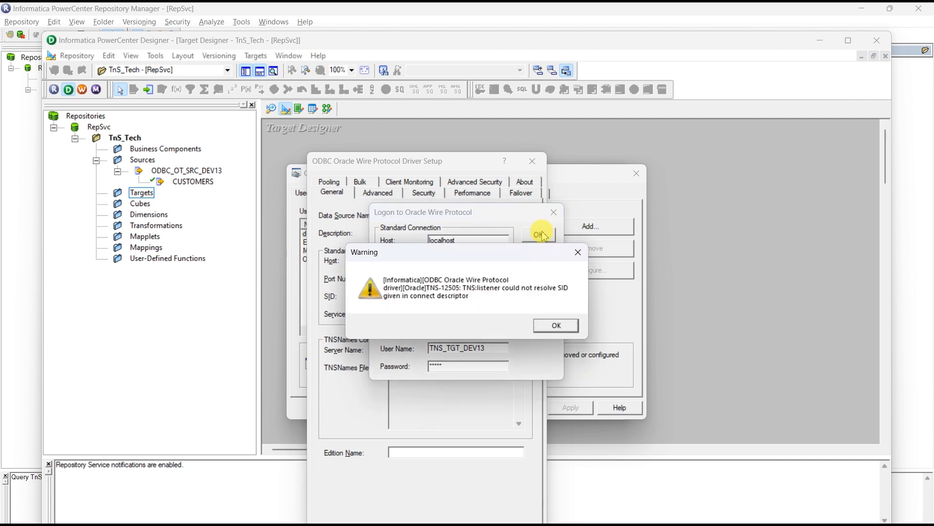
pyautogui.click(556, 325)
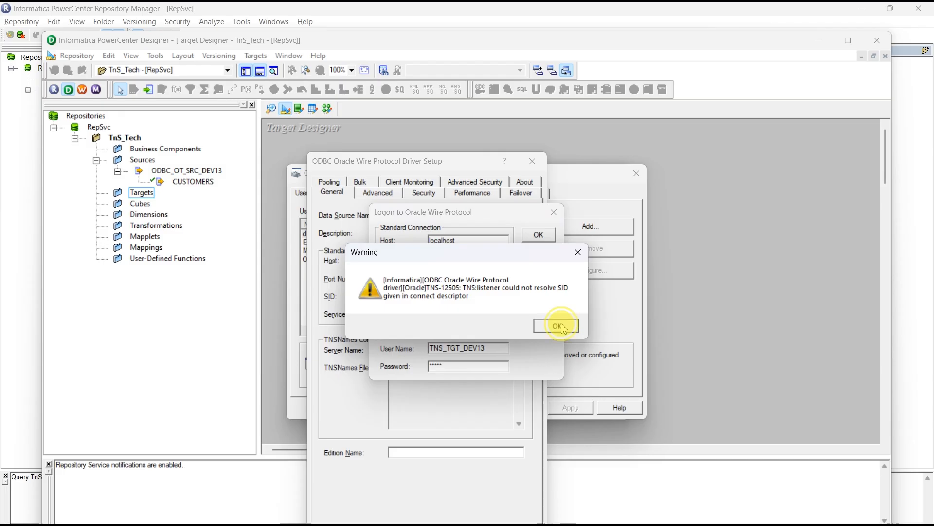
pyautogui.click(553, 212)
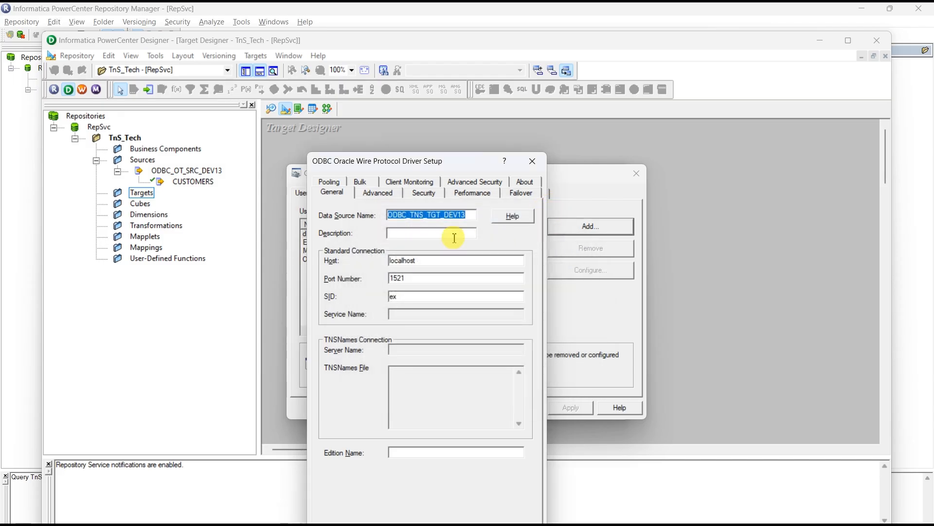
# Switch to Windows Services and check the status of the Oracle listener, agent, database and recovery services
pyautogui.moveTo(571, 524)
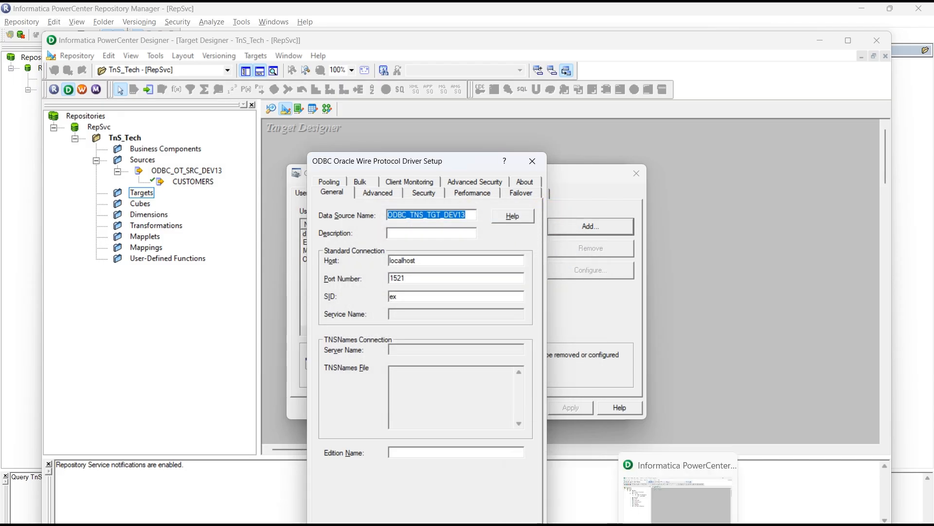
pyautogui.click(627, 524)
pyautogui.click(608, 525)
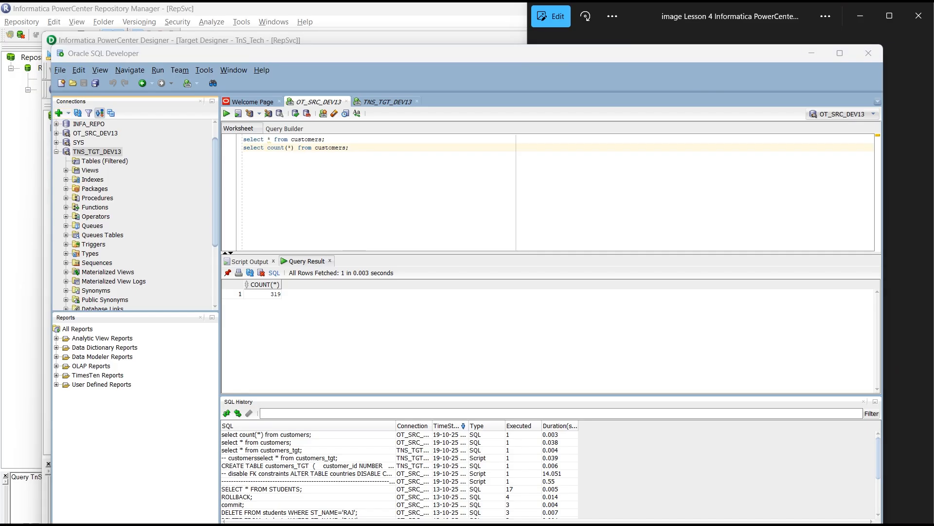
pyautogui.click(584, 525)
pyautogui.click(299, 211)
pyautogui.press('o')
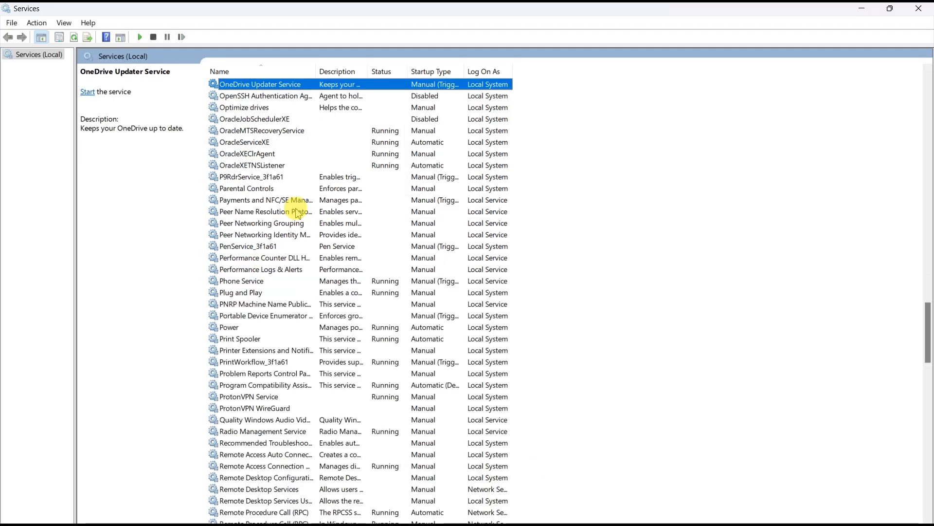
pyautogui.click(259, 165)
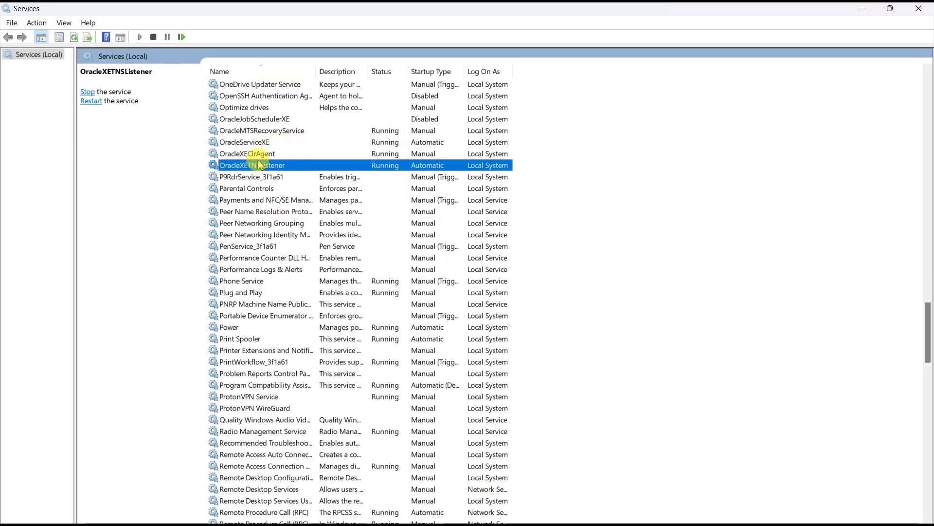
pyautogui.click(256, 153)
pyautogui.click(257, 142)
pyautogui.click(259, 131)
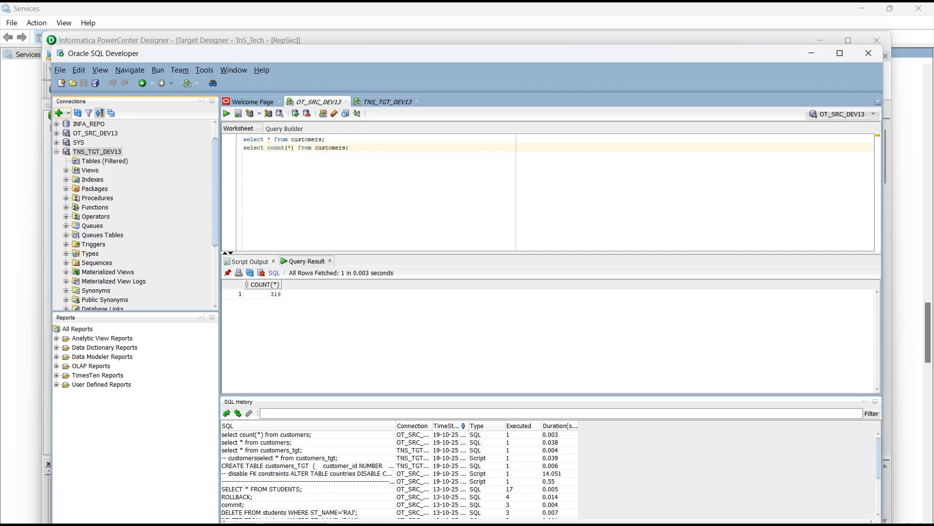
# Open the saved TNS_TGT_DEV13 connection in SQL Developer and examine its user name, host, port and SID
pyautogui.click(59, 113)
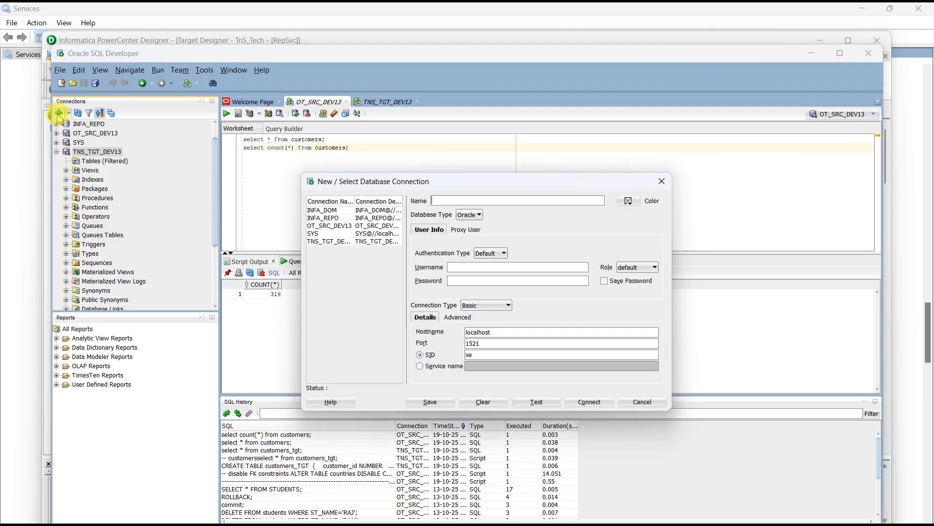
pyautogui.click(343, 241)
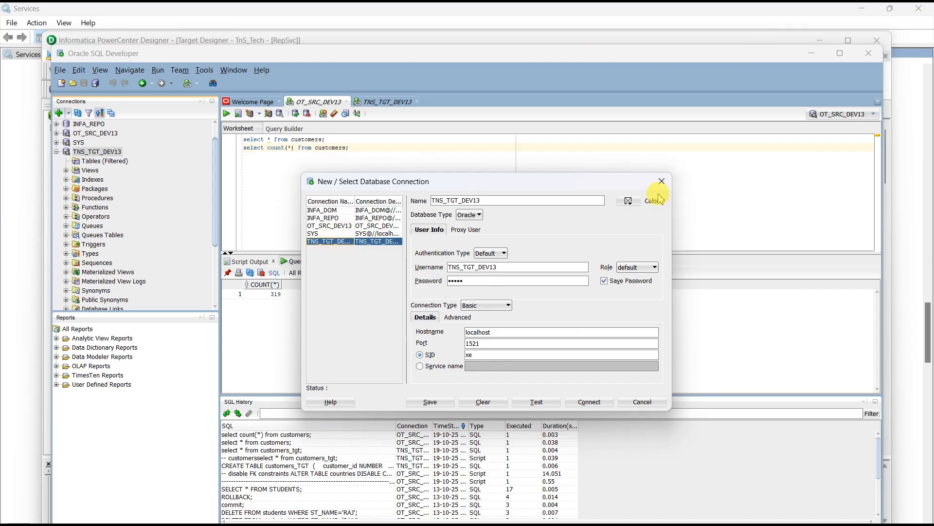
pyautogui.doubleClick(458, 201)
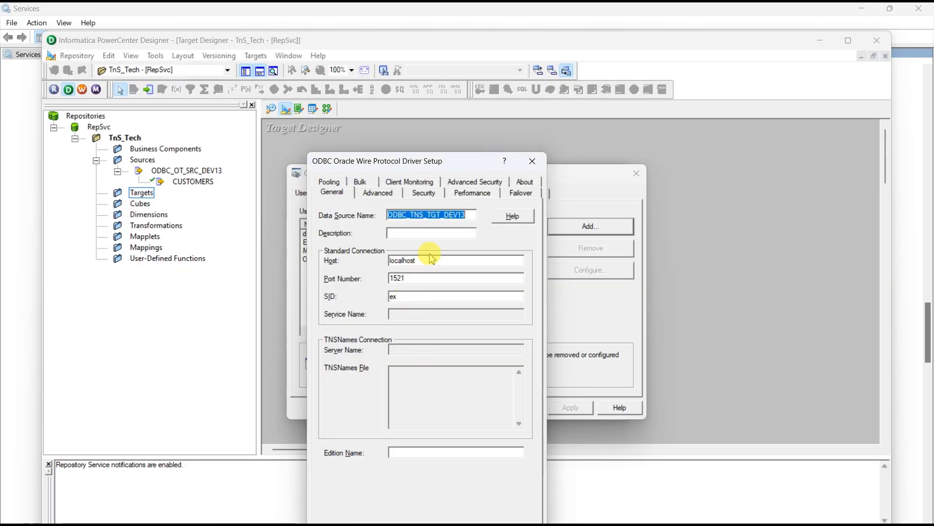
# Test the ODBC_TNS_TGT_DEV13 data source connection in PowerCenter Designer, logging on with the user name TNS_TGT_DEV13 and the account password
pyautogui.click(453, 215)
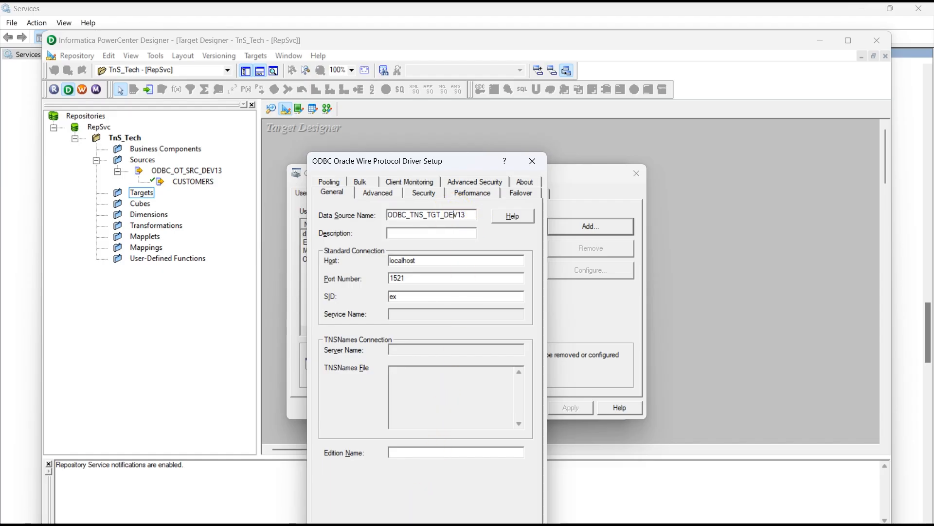
pyautogui.click(340, 523)
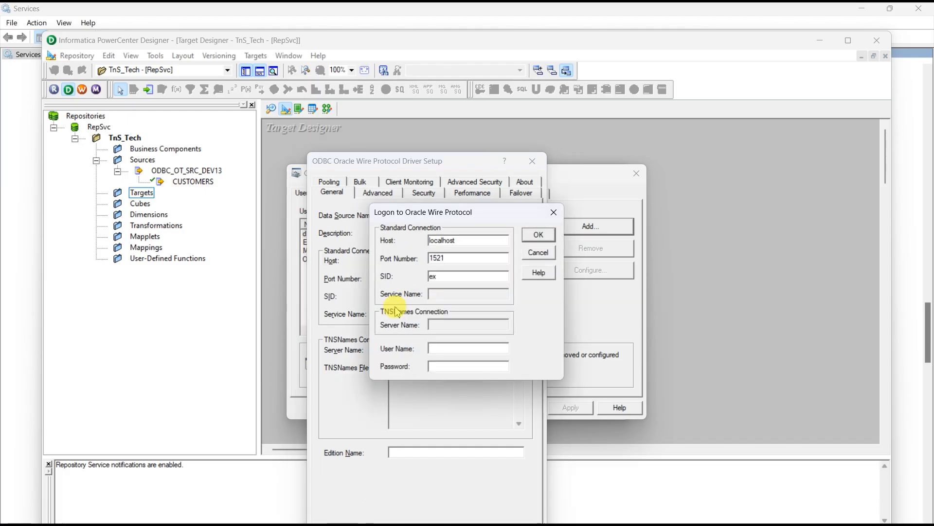
pyautogui.click(438, 349)
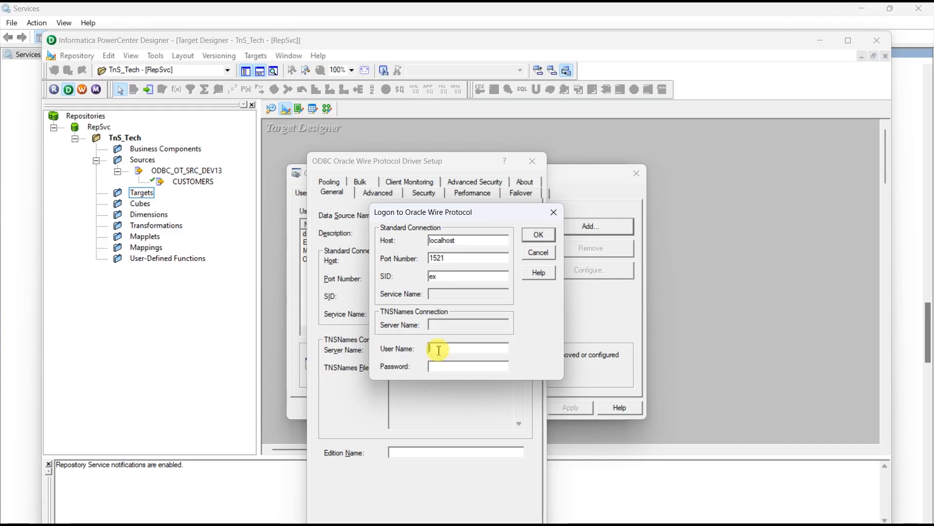
pyautogui.write('TNS_TGT_DEV13')
pyautogui.click(439, 366)
pyautogui.write('**')
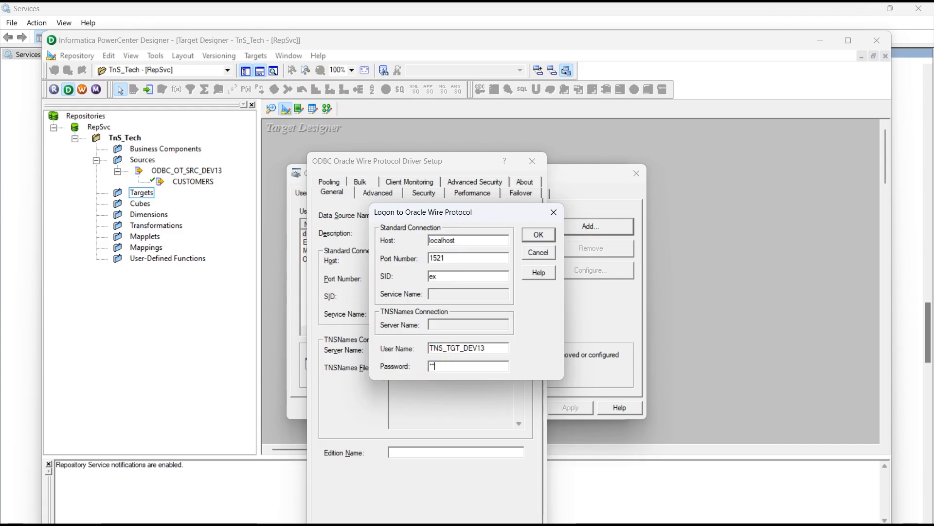
pyautogui.press('Return')
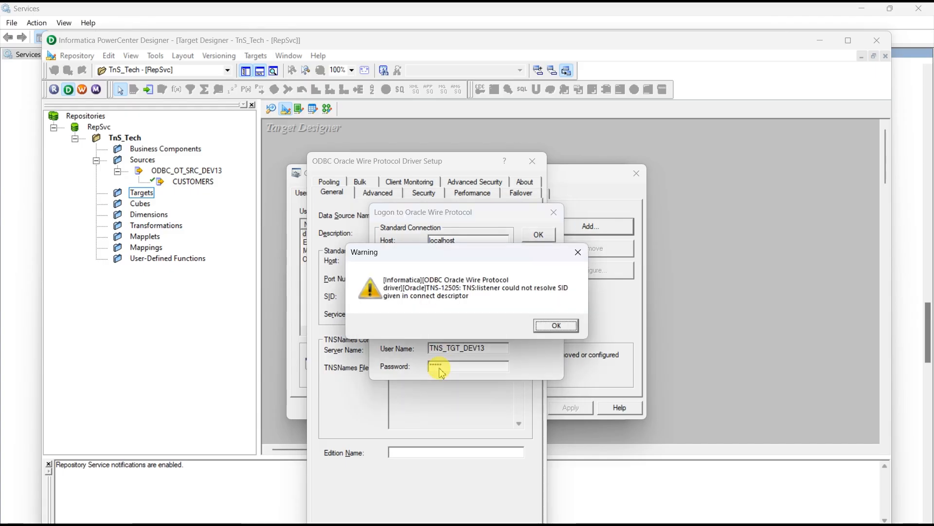
pyautogui.click(555, 325)
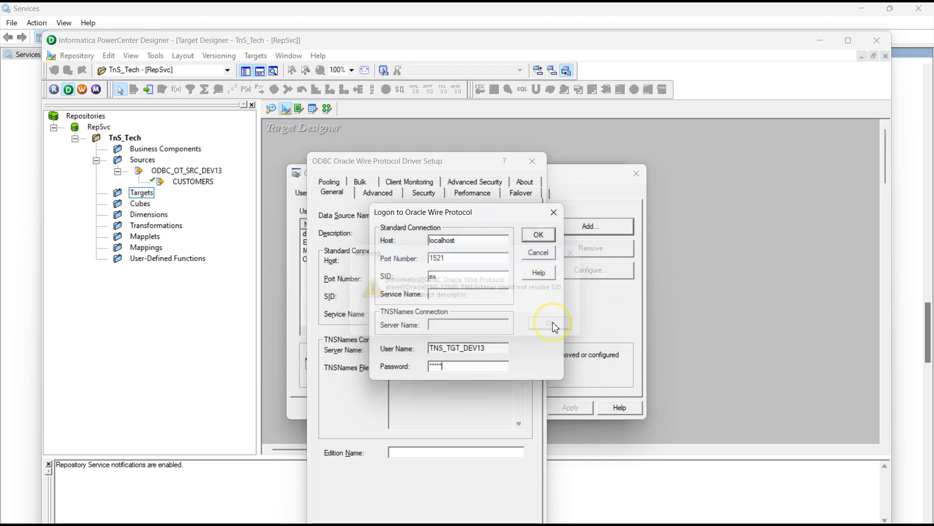
# Retry the connection test with the user name administrator and close the data source setup without saving it
pyautogui.moveTo(504, 348); pyautogui.dragTo(423, 341)
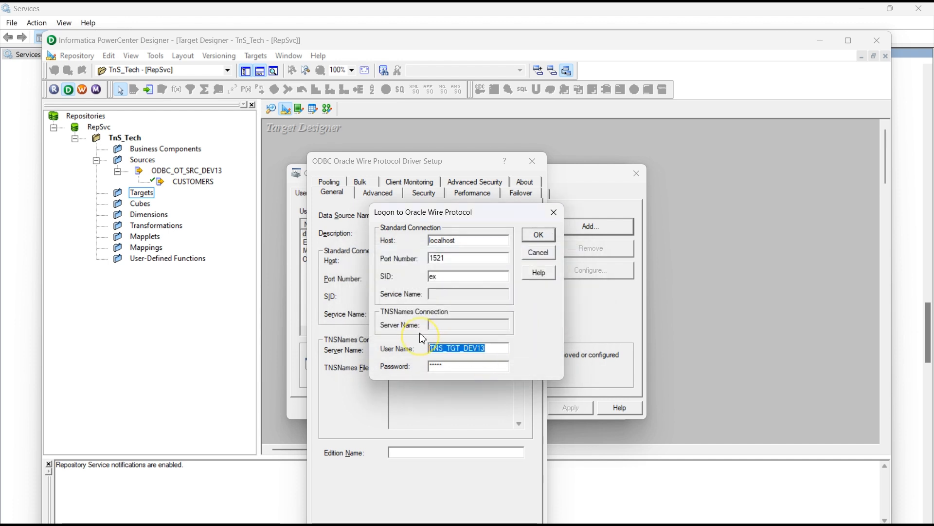
pyautogui.write('administrator')
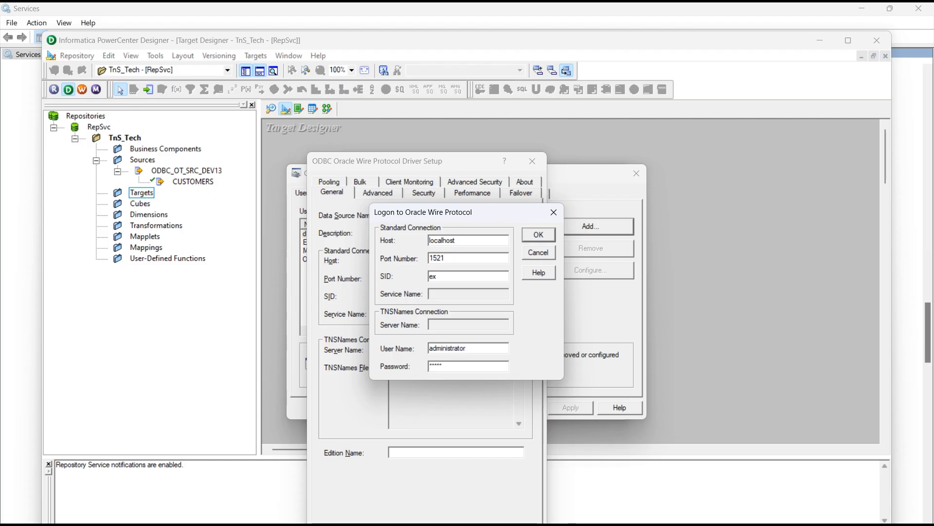
pyautogui.press('Return')
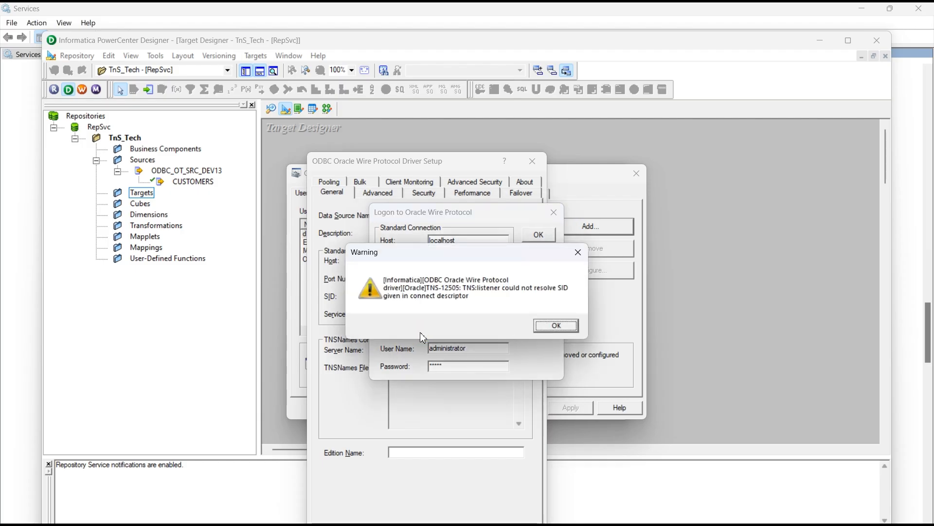
pyautogui.click(557, 325)
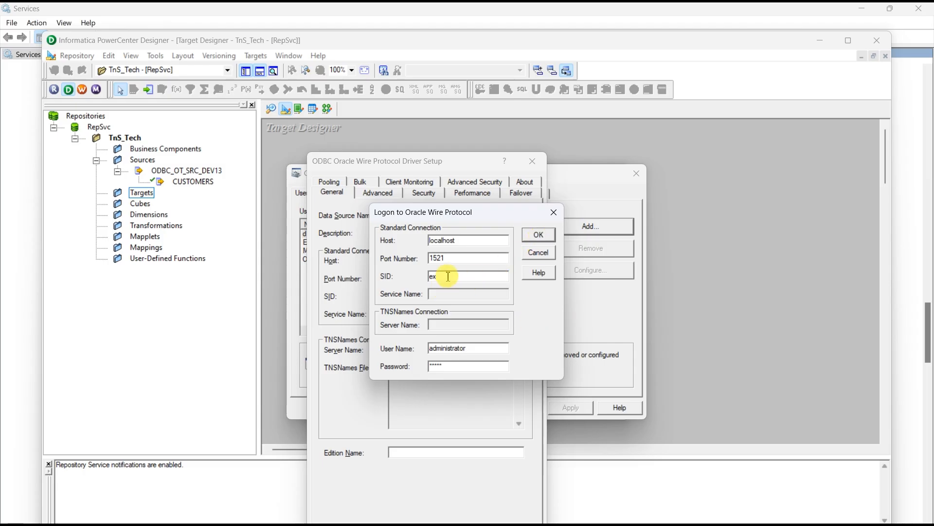
pyautogui.click(543, 236)
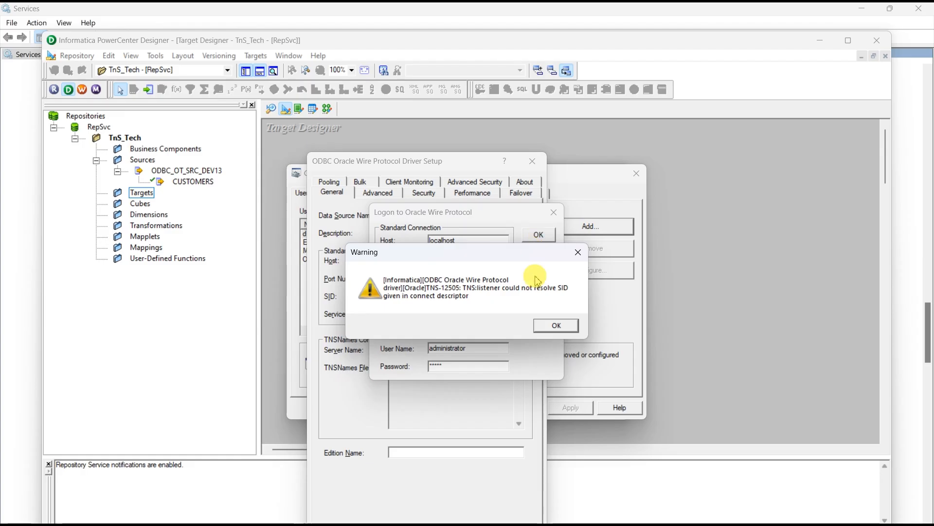
pyautogui.click(555, 323)
pyautogui.click(555, 211)
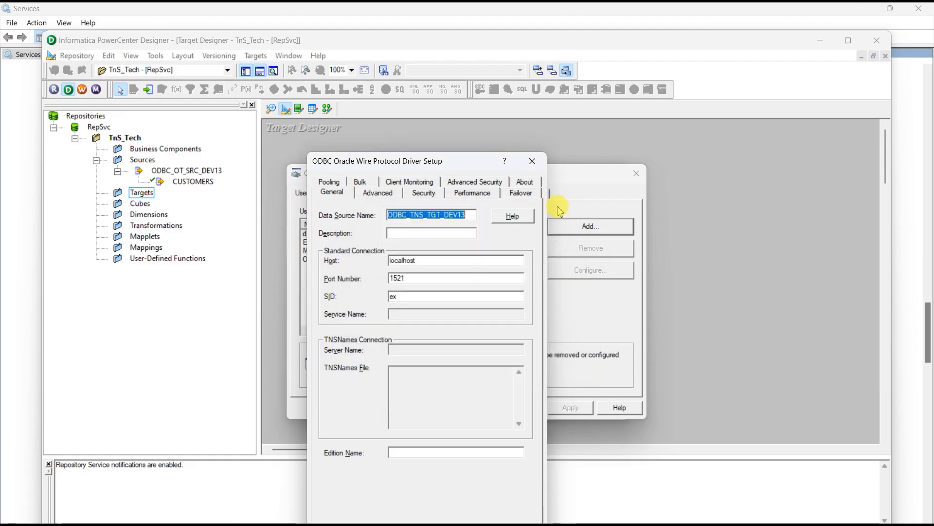
pyautogui.click(532, 166)
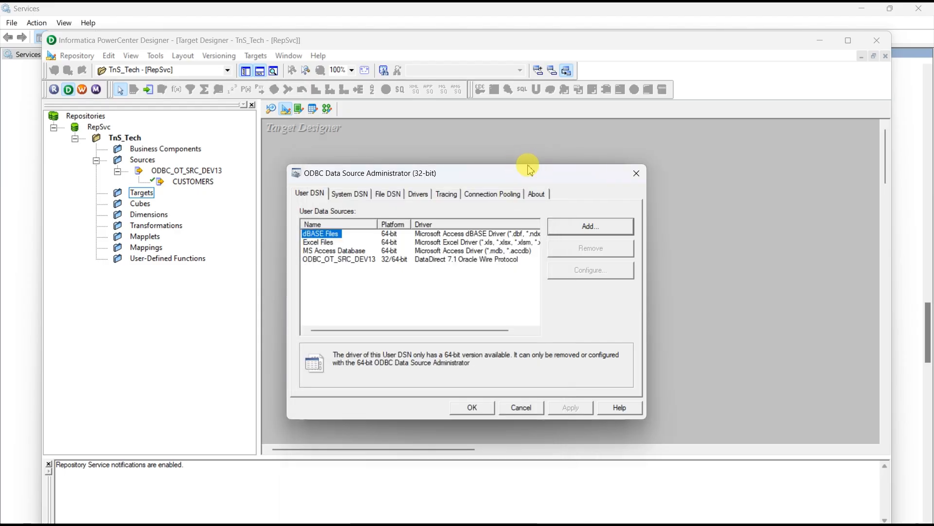
pyautogui.click(451, 297)
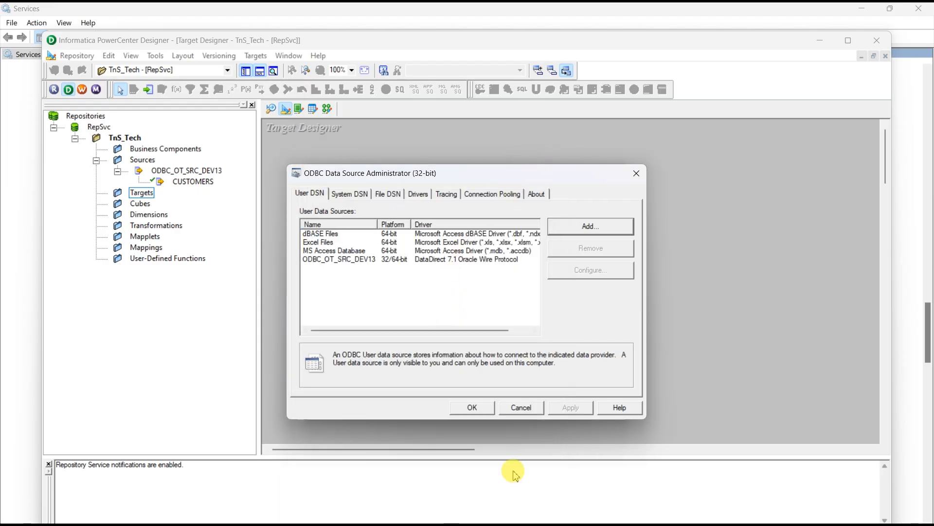
# Switch to SQL Developer, close the connection dialog, and disconnect and reconnect the TNS_TGT_DEV13 connection
pyautogui.click(596, 525)
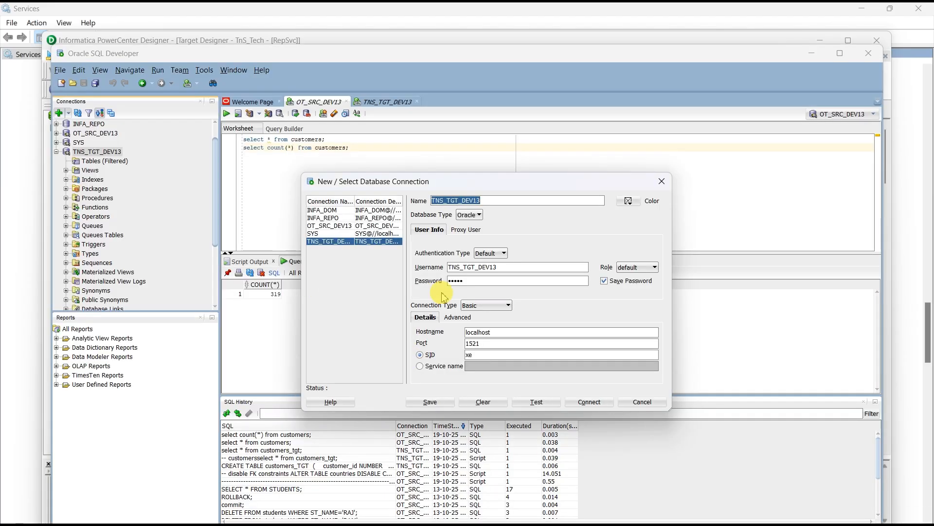
pyautogui.click(664, 183)
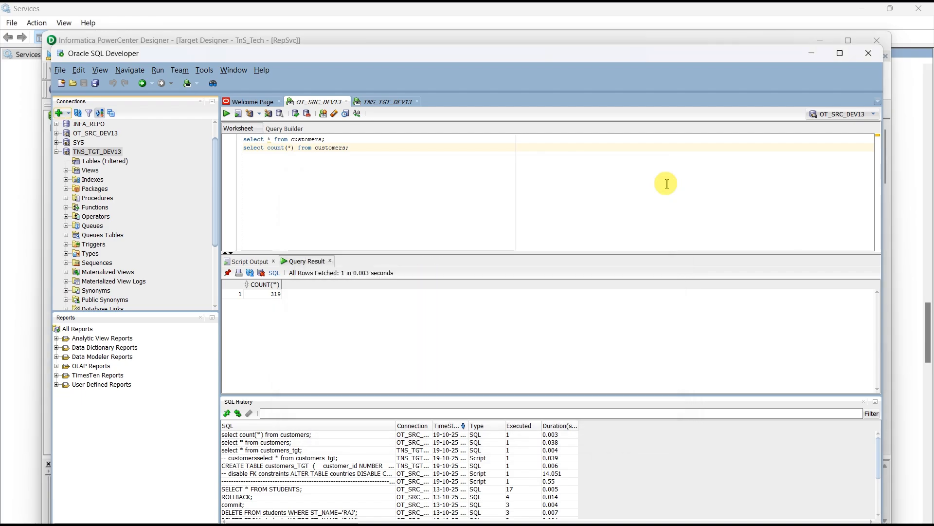
pyautogui.click(94, 152)
pyautogui.rightClick(94, 154)
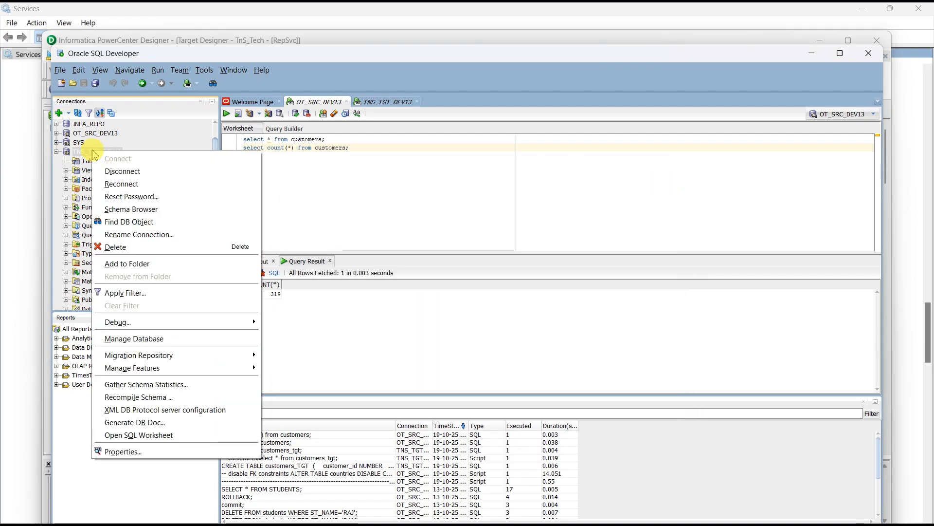
pyautogui.click(129, 172)
pyautogui.rightClick(111, 177)
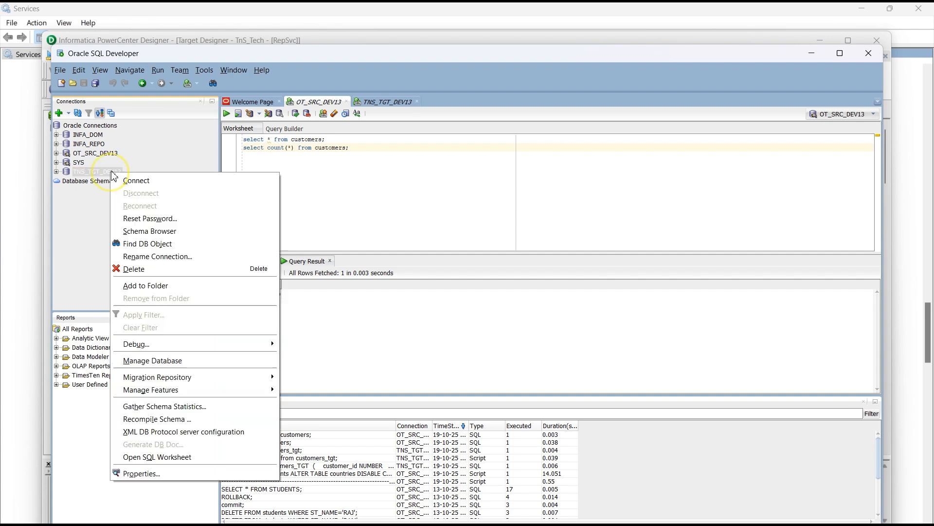
pyautogui.click(138, 181)
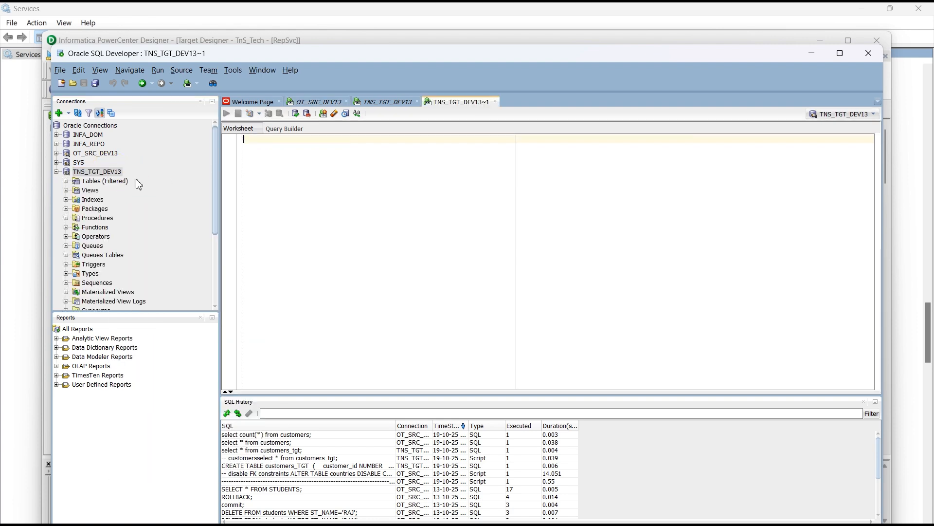
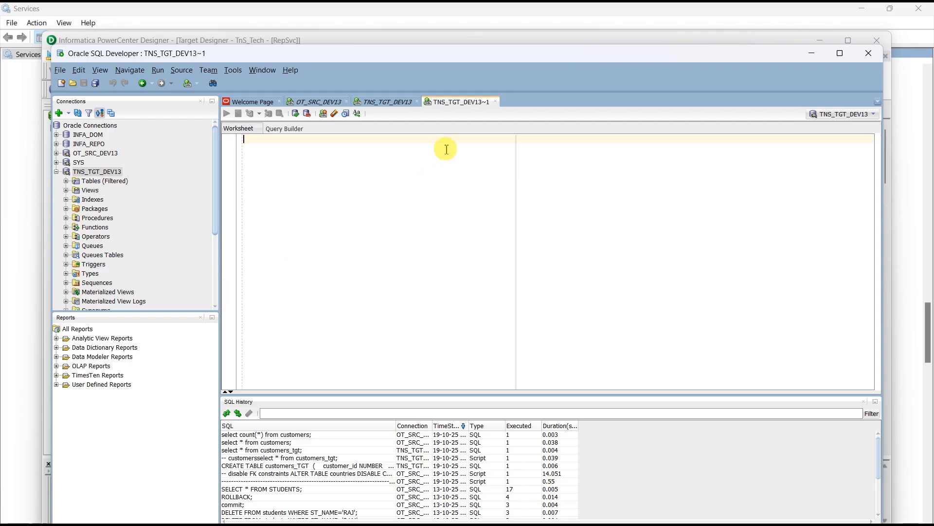
# Close the empty extra worksheet and return to the TNS_TGT_DEV13 worksheet with the customers_tgt query
pyautogui.click(496, 102)
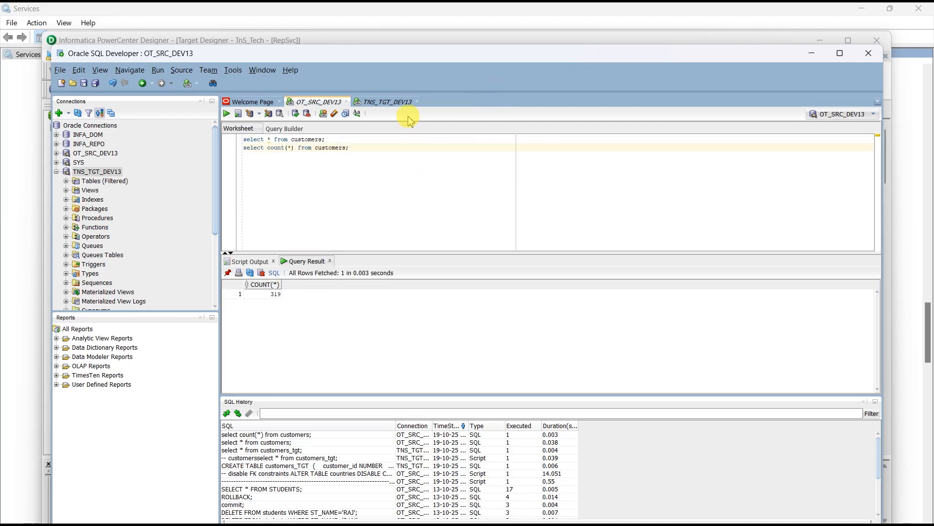
pyautogui.click(387, 106)
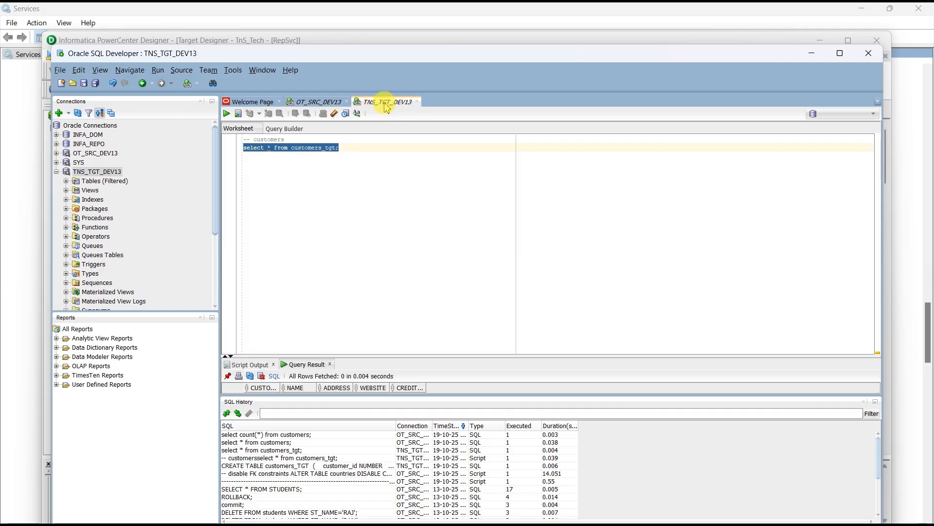
pyautogui.click(386, 207)
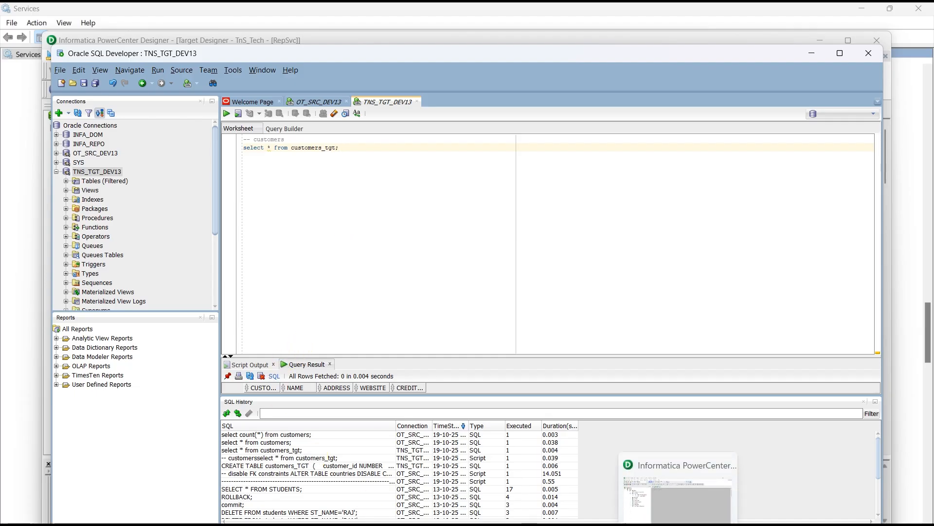
# Switch to PowerCenter Designer and add a new user data source with the DataDirect 7.1 Oracle Wire Protocol driver
pyautogui.click(681, 524)
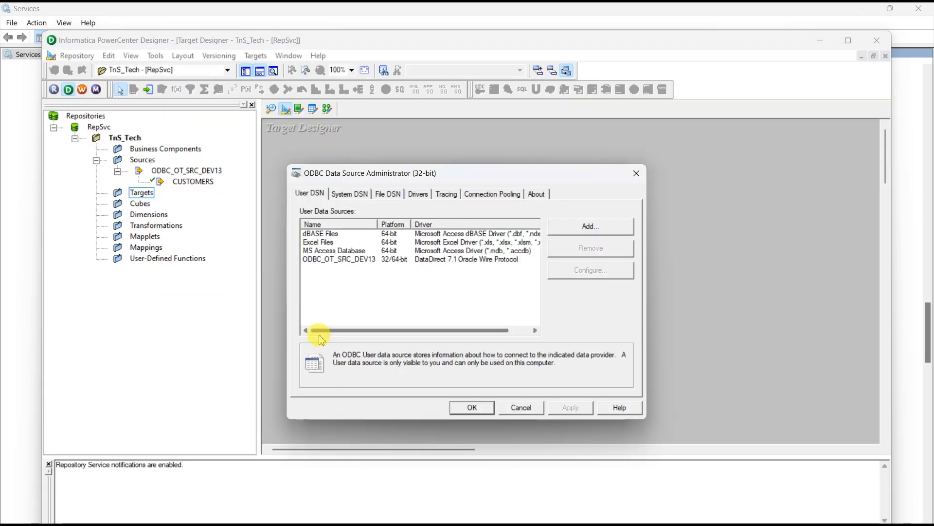
pyautogui.click(596, 227)
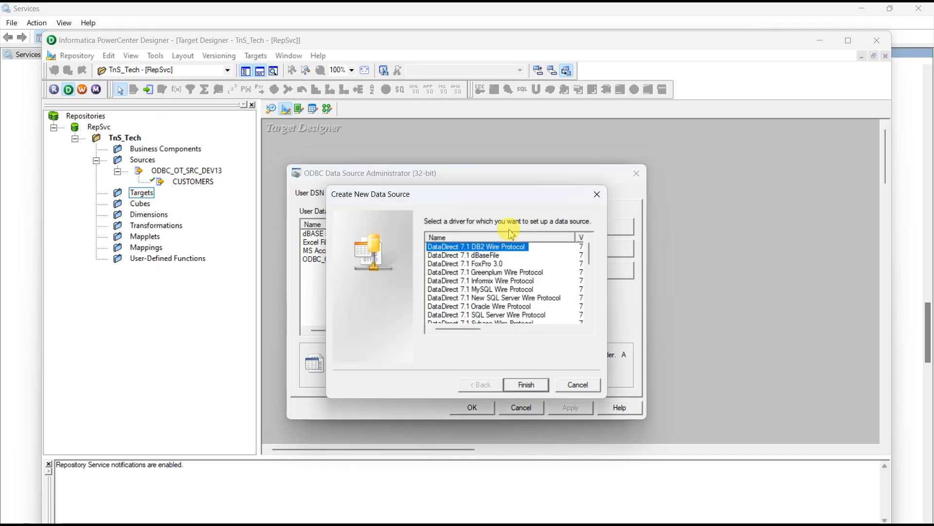
pyautogui.click(490, 308)
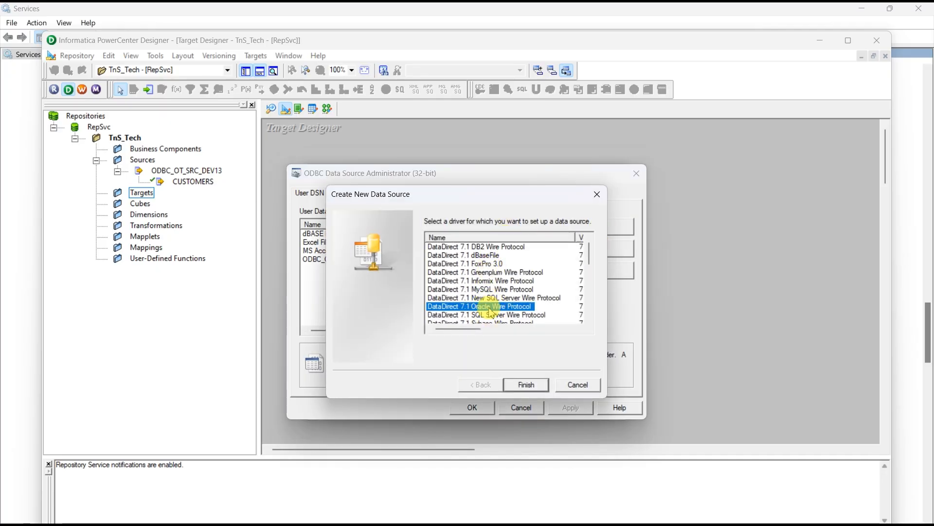
pyautogui.click(523, 385)
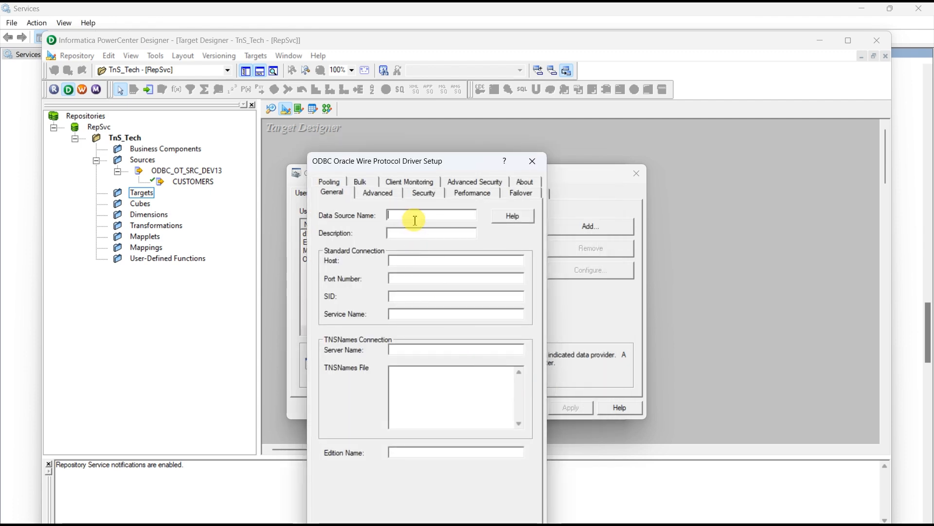
# Name the data source ODBC_TNS_TGT_DEV13 and set its host to LOCALHOST
pyautogui.write('odbc')
pyautogui.press('BackSpace')
pyautogui.press('BackSpace')
pyautogui.press('BackSpace')
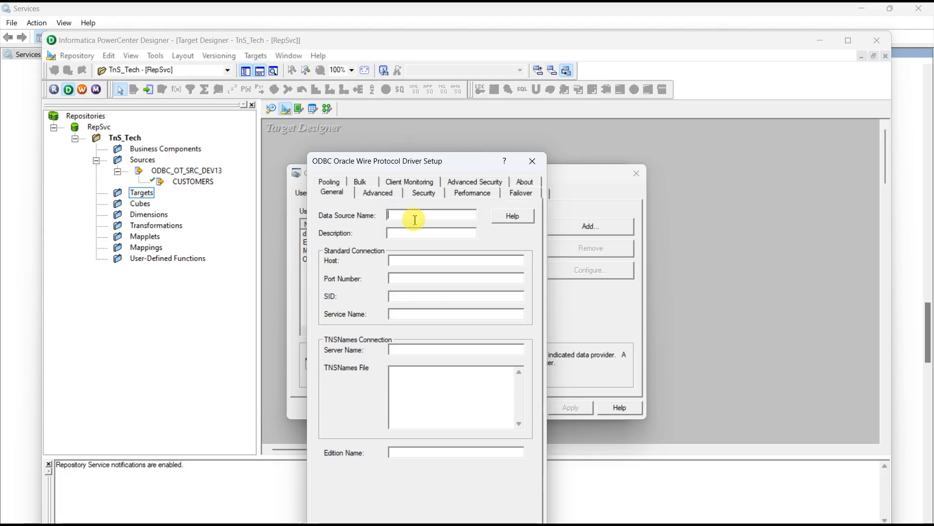
pyautogui.press('capslock')
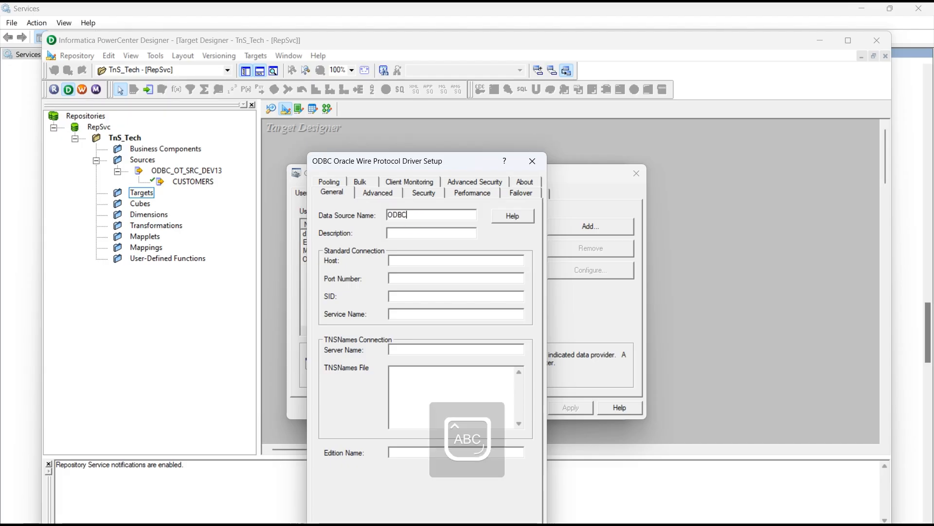
pyautogui.write('ODBC_TNS_TGT_DEV13')
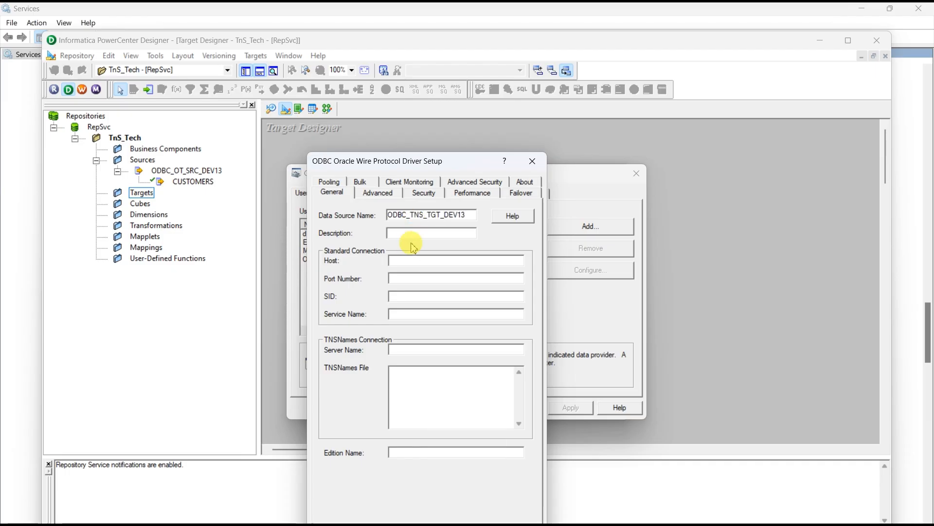
pyautogui.click(410, 259)
pyautogui.write('LOCA')
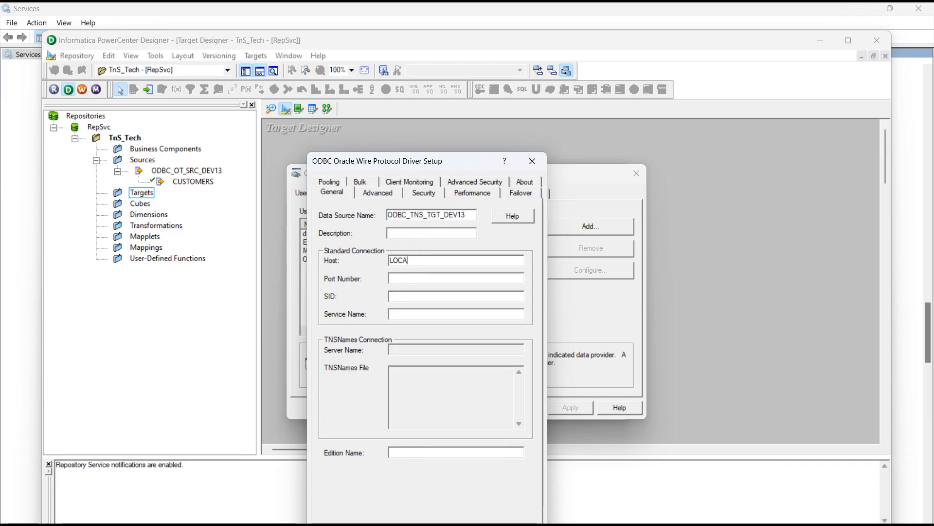
pyautogui.write('LHO')
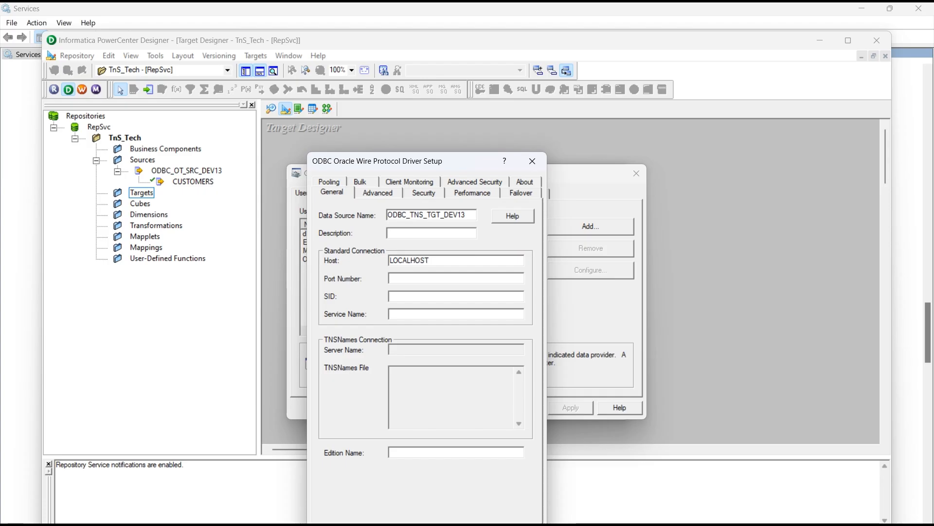
# Re-enter the data source's host as localhost and set the port number to 1521 and the SID to xe
pyautogui.write('ST')
pyautogui.press('BackSpace')
pyautogui.press('BackSpace')
pyautogui.press('BackSpace')
pyautogui.press('BackSpace')
pyautogui.press('BackSpace')
pyautogui.press('BackSpace')
pyautogui.press('BackSpace')
pyautogui.press('BackSpace')
pyautogui.press('BackSpace')
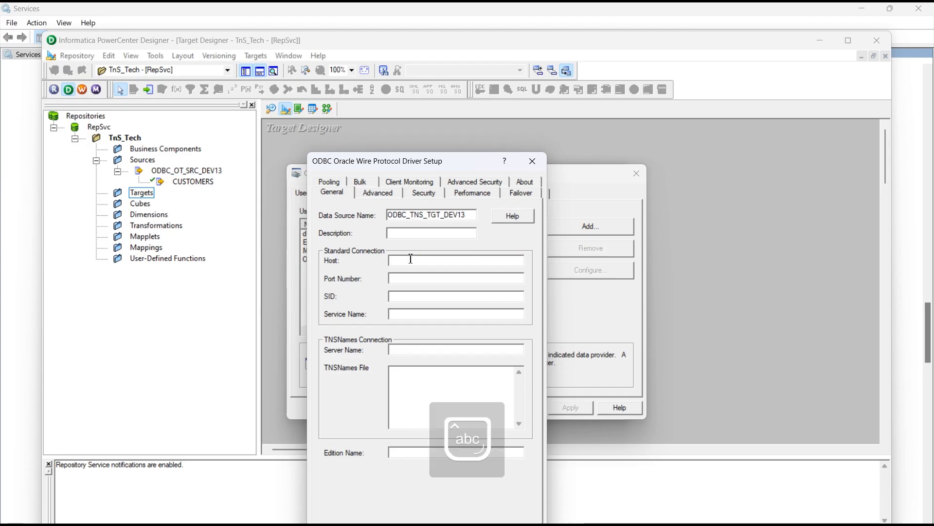
pyautogui.write('localhost')
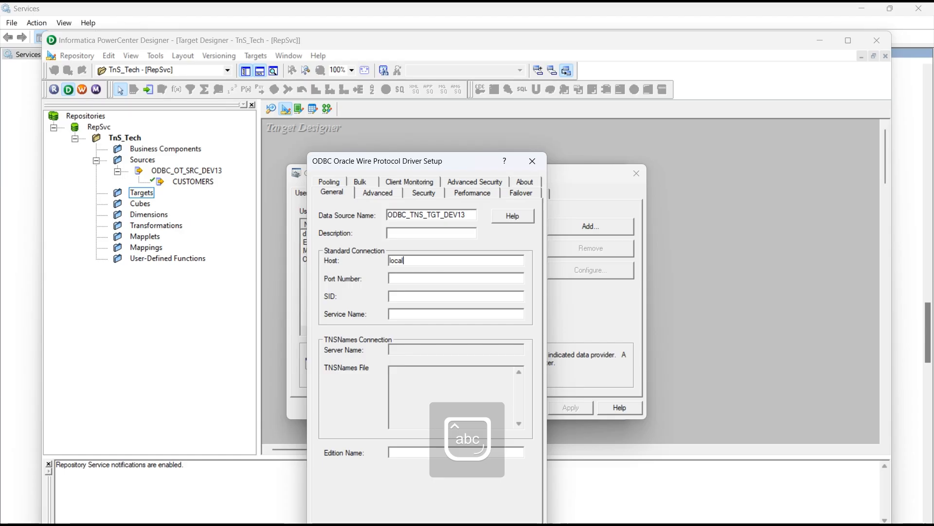
pyautogui.click(415, 280)
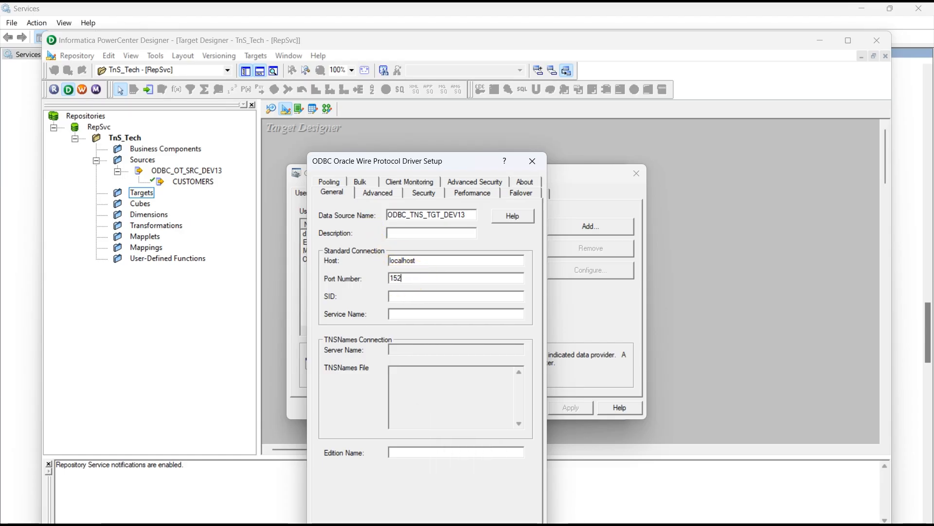
pyautogui.click(426, 298)
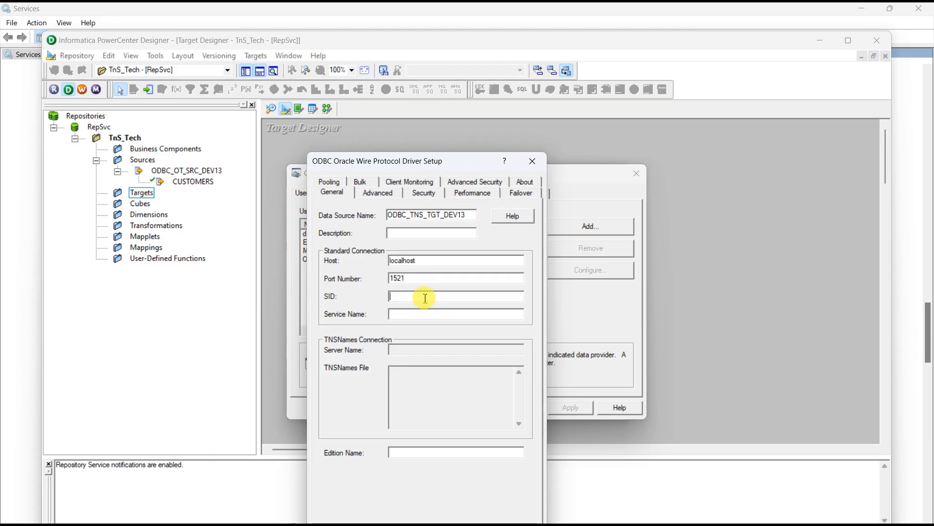
pyautogui.write('xe')
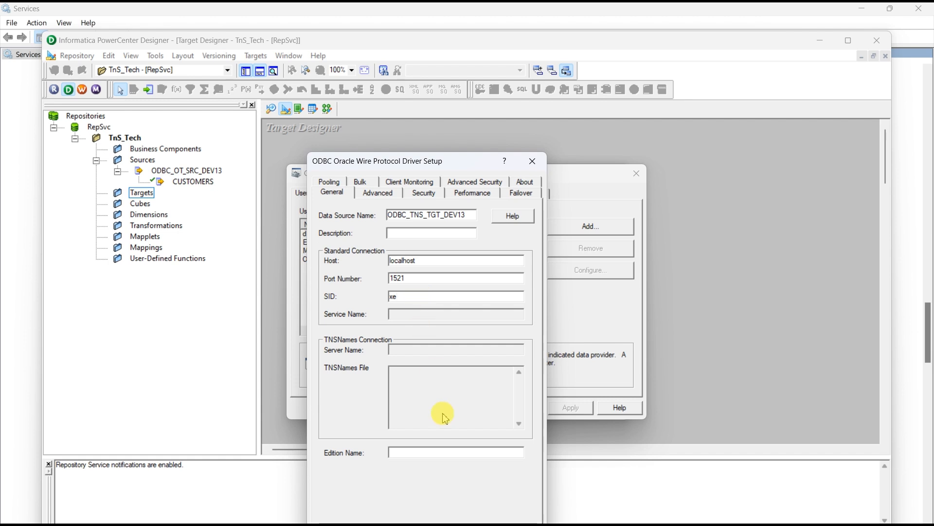
# Test the data source connection with user name TNS_TGT_DEV13 and the account password, and dismiss the result
pyautogui.click(343, 524)
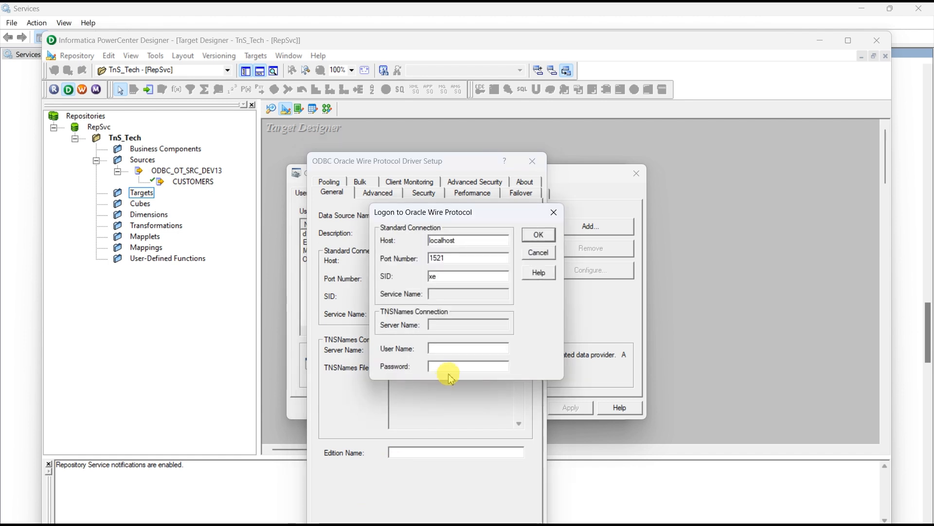
pyautogui.write('TNS_TGT_DEV13')
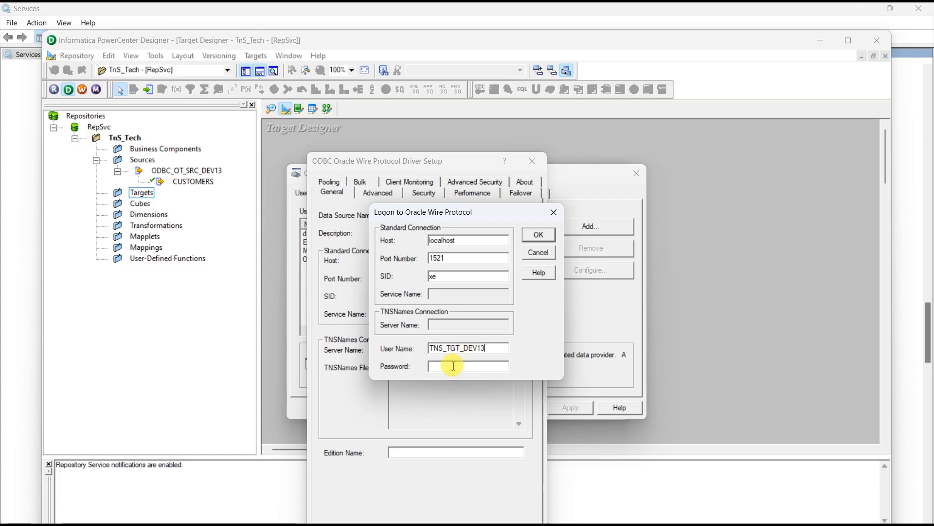
pyautogui.click(451, 368)
pyautogui.click(539, 235)
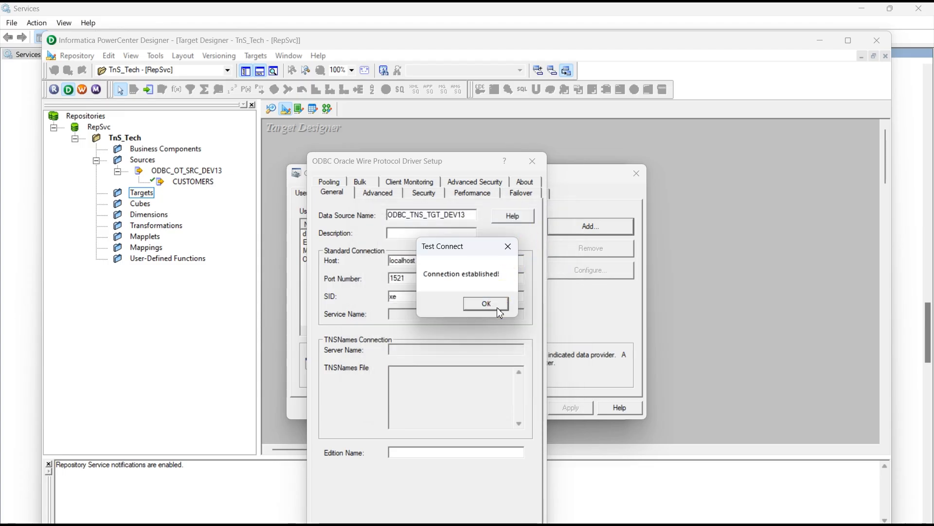
pyautogui.click(487, 304)
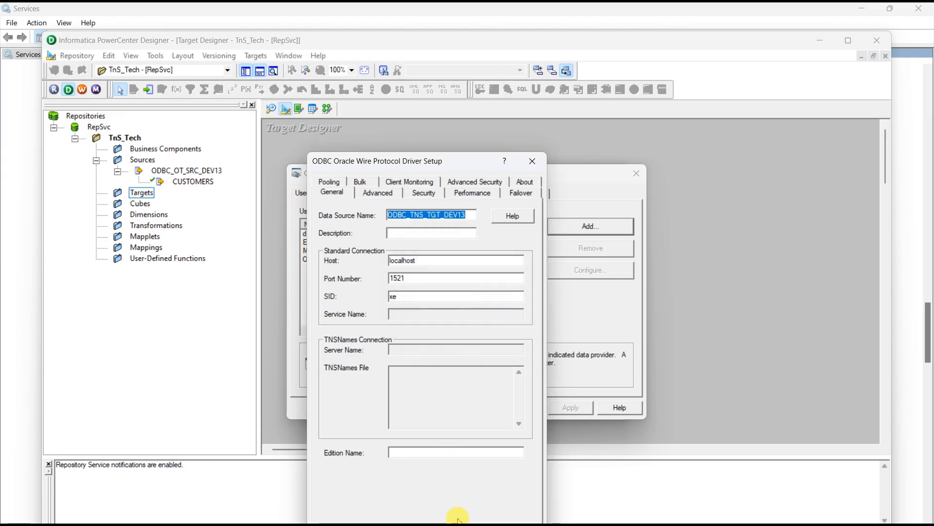
# Apply and save the ODBC_TNS_TGT_DEV13 data source, and close the ODBC Data Source Administrator
pyautogui.hotkey('alt', 'a')
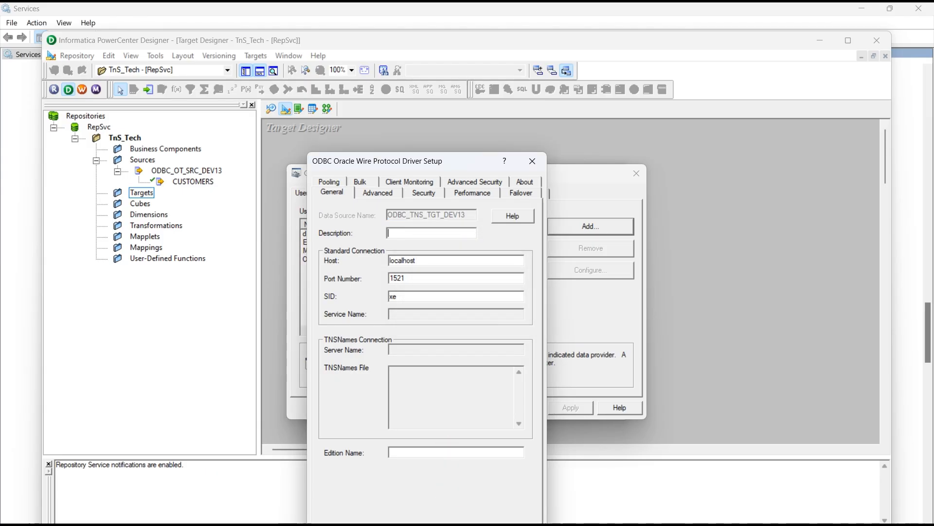
pyautogui.click(376, 523)
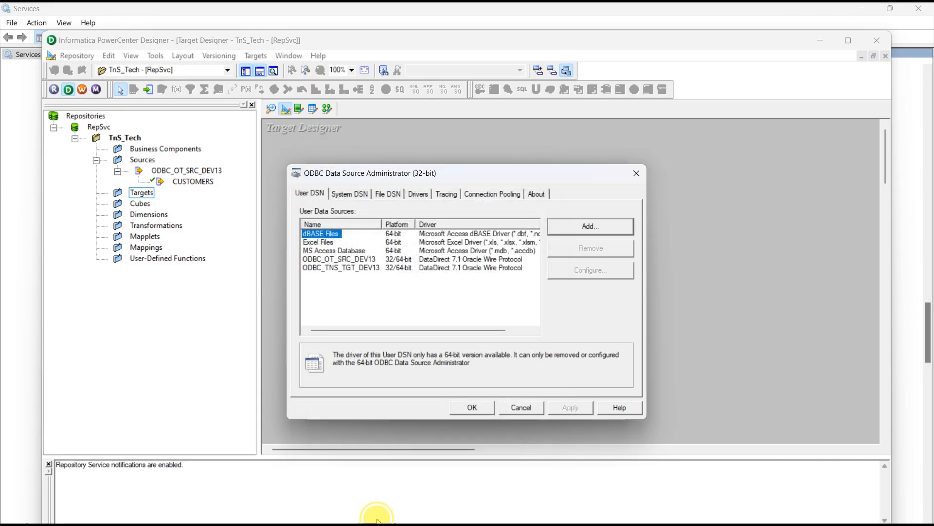
pyautogui.click(472, 408)
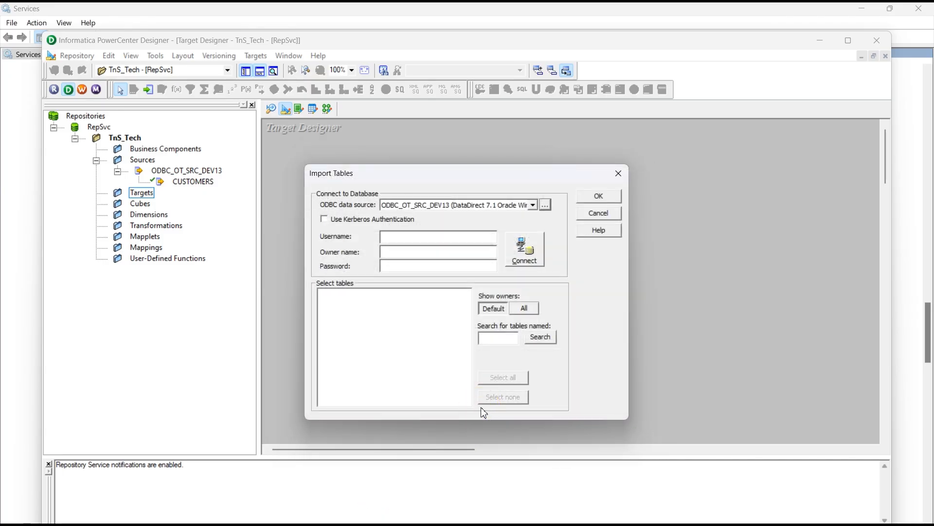
# Connect the table import to ODBC_TNS_TGT_DEV13 with username and owner name TNS_TGT_DEV13 and the account password
pyautogui.click(536, 205)
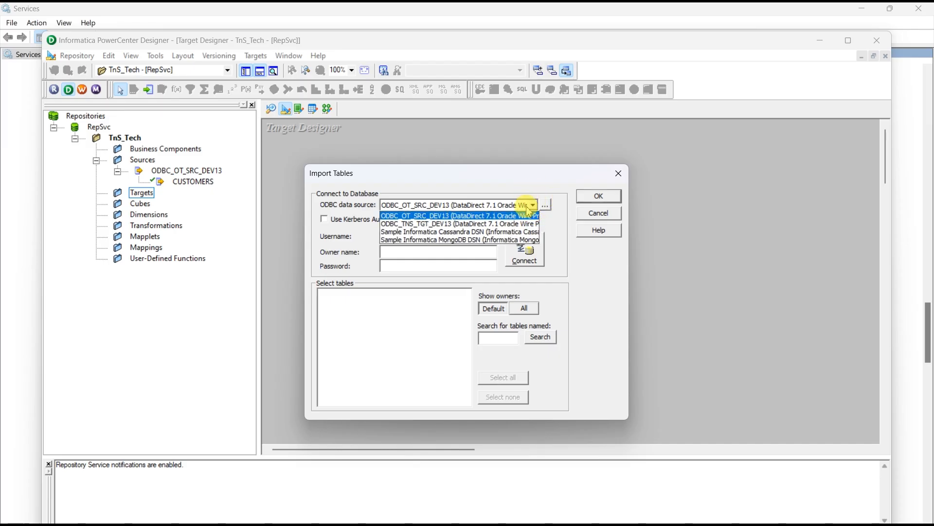
pyautogui.click(429, 228)
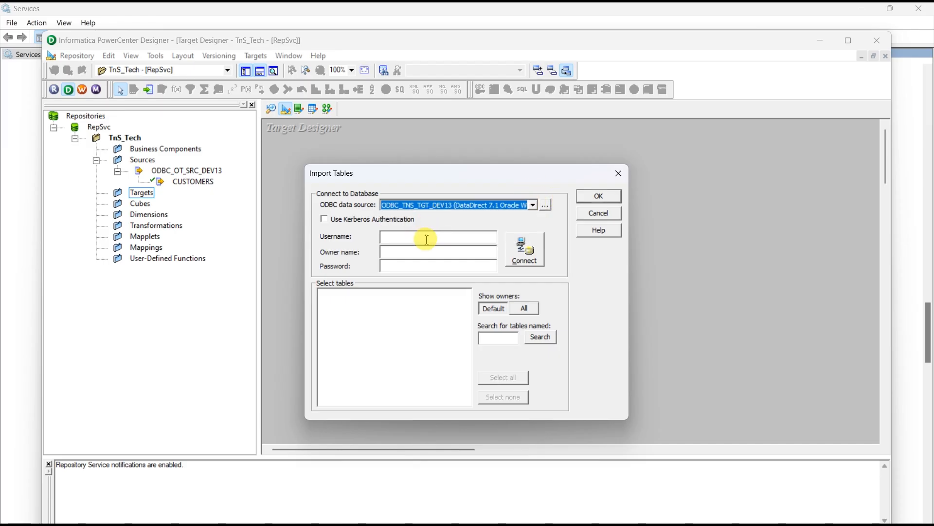
pyautogui.click(426, 240)
pyautogui.write('TNS_TGT_DEV13')
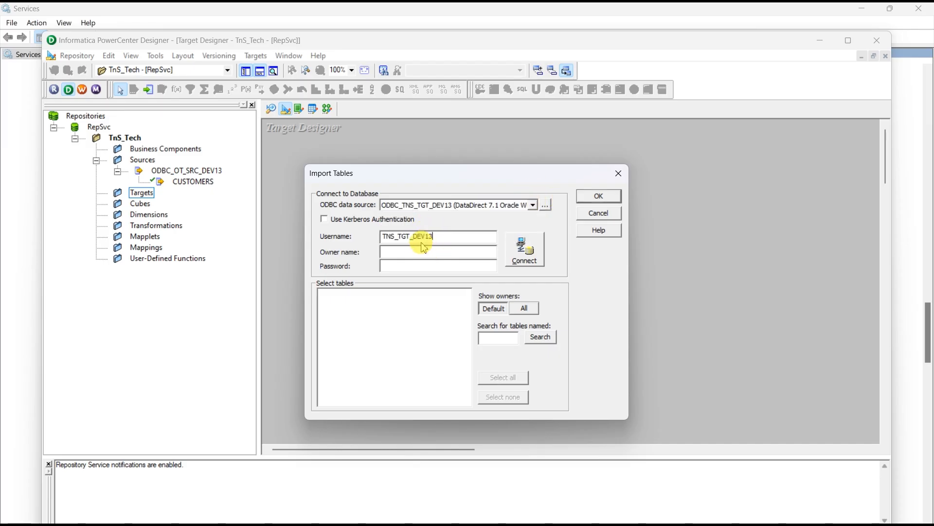
pyautogui.click(403, 253)
pyautogui.click(396, 266)
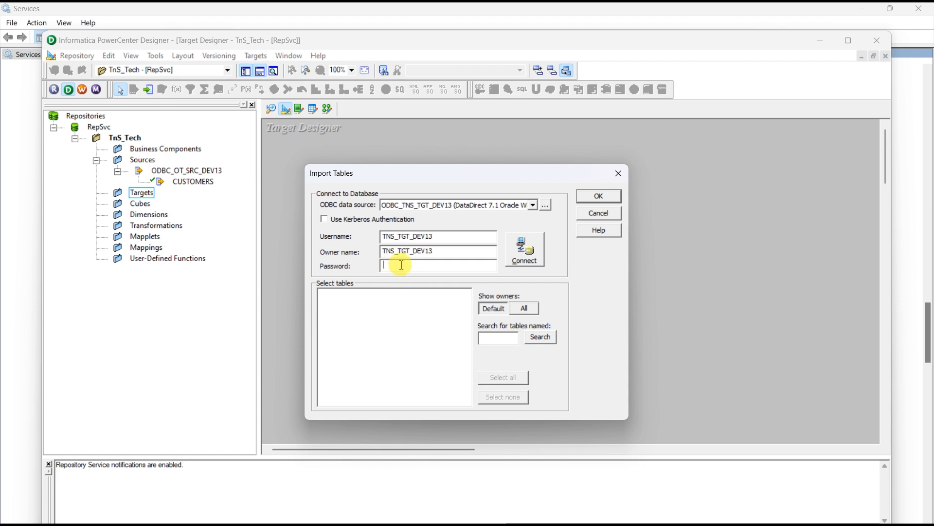
pyautogui.write('*****')
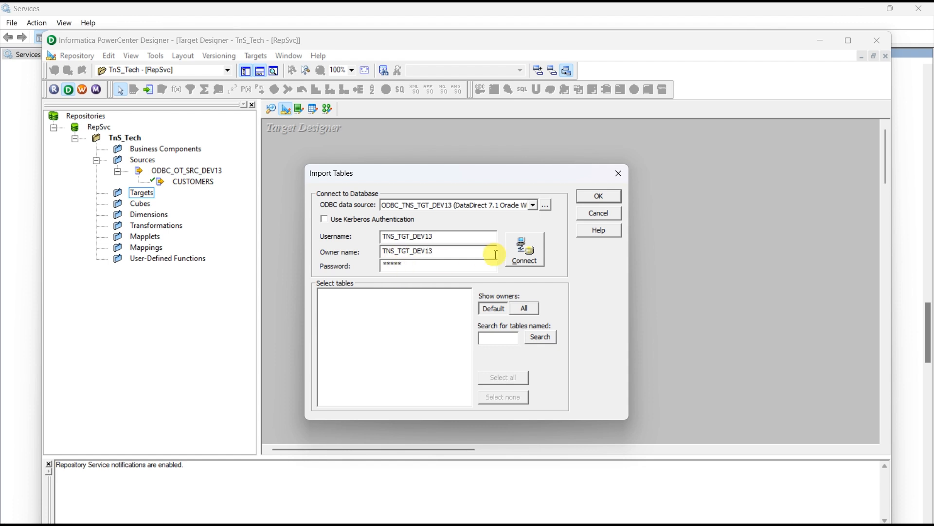
pyautogui.click(528, 247)
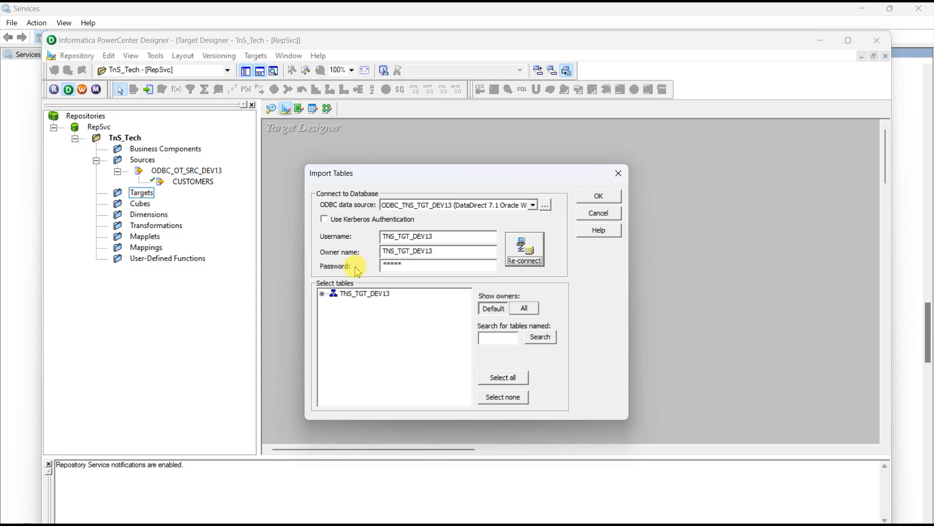
# Import the CUSTOMERS_TGT table from the TNS_TGT_DEV13 schema as a target and move it slightly down in the workspace
pyautogui.click(323, 294)
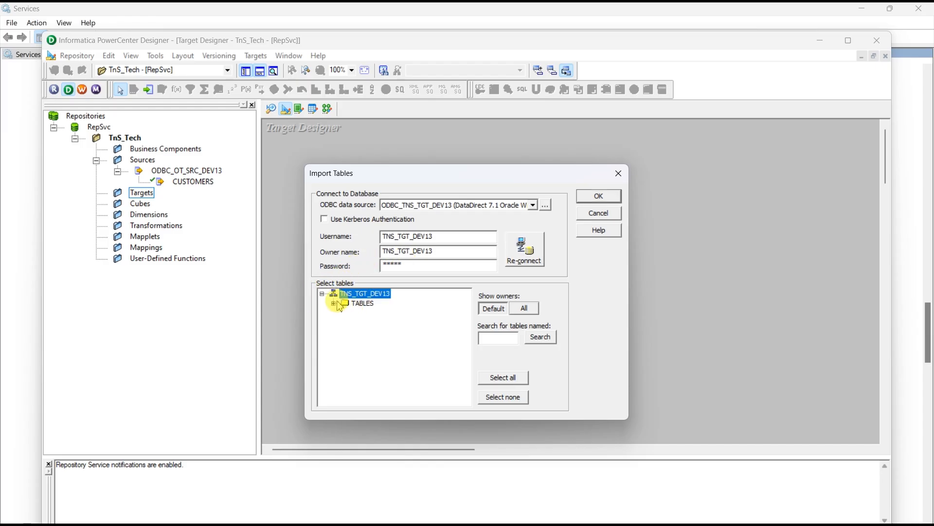
pyautogui.click(334, 303)
pyautogui.click(394, 313)
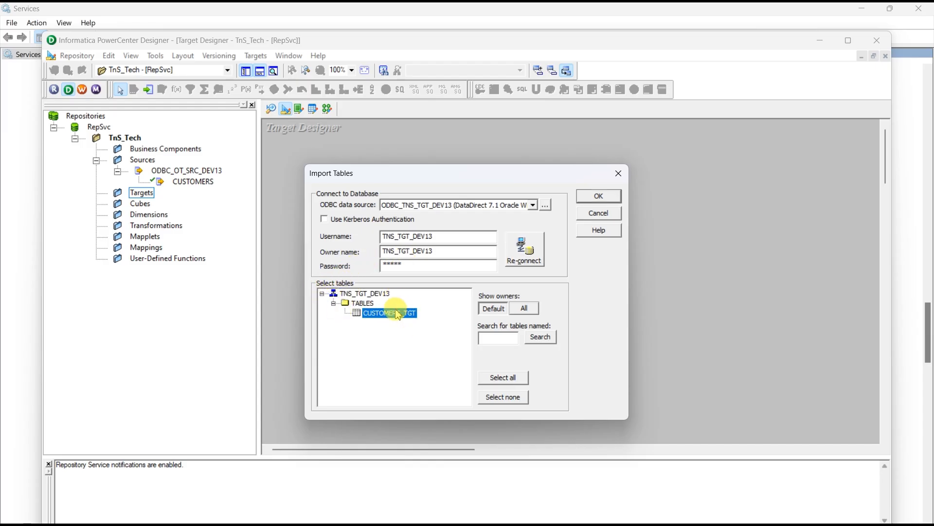
pyautogui.click(599, 196)
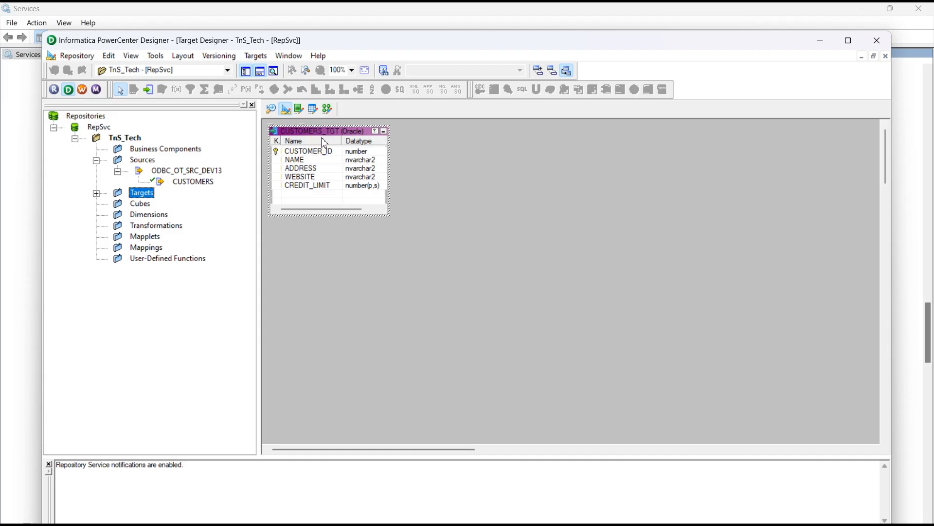
pyautogui.moveTo(324, 137); pyautogui.dragTo(326, 160)
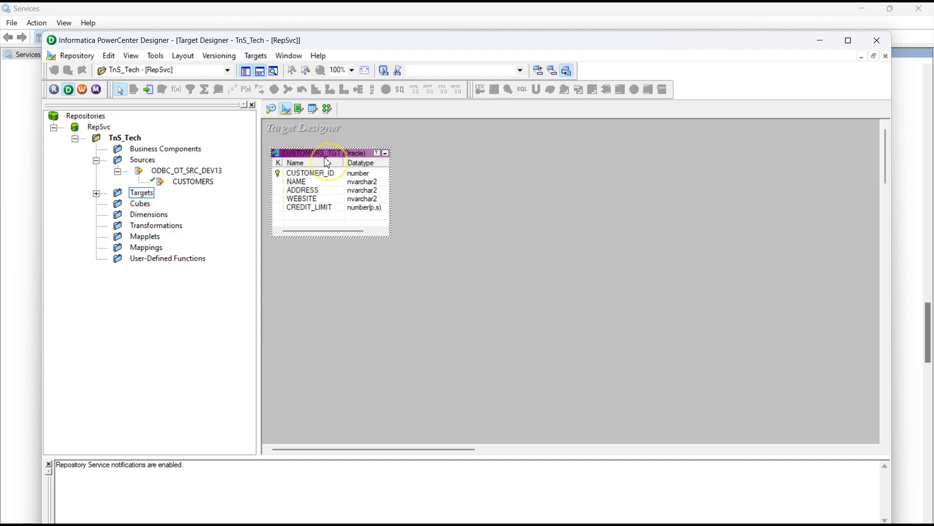